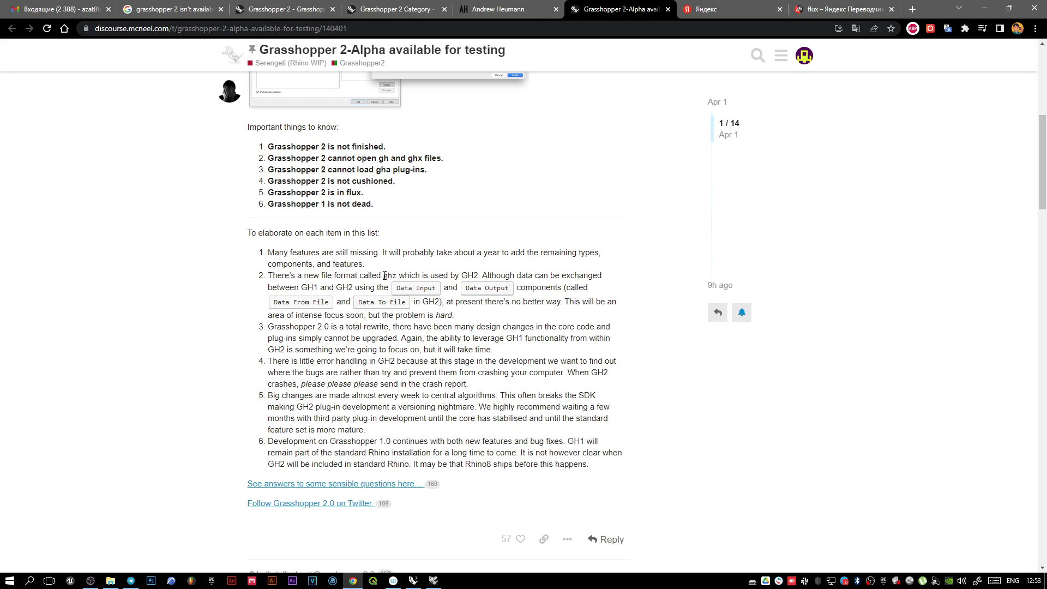
Step: Highlight and deselect phrases in the forum post, including the word 'ghz' and its first sentence
left_click_drag(385, 276, 398, 276)
left_click(432, 274)
scroll(492, 417, "down", 1)
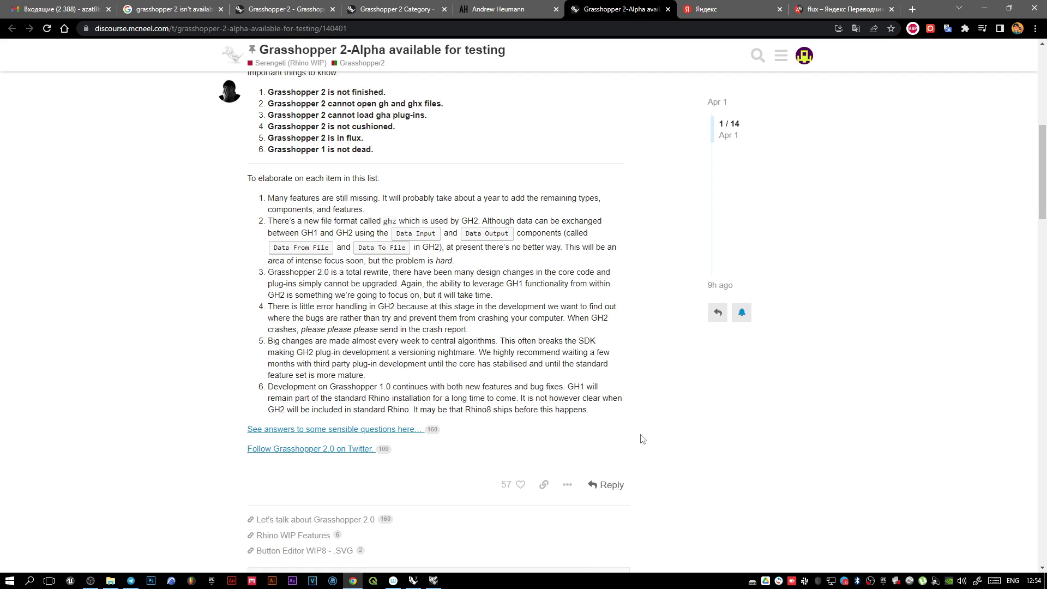
scroll(642, 438, "up", 8)
left_click_drag(248, 302, 606, 303)
left_click(494, 300)
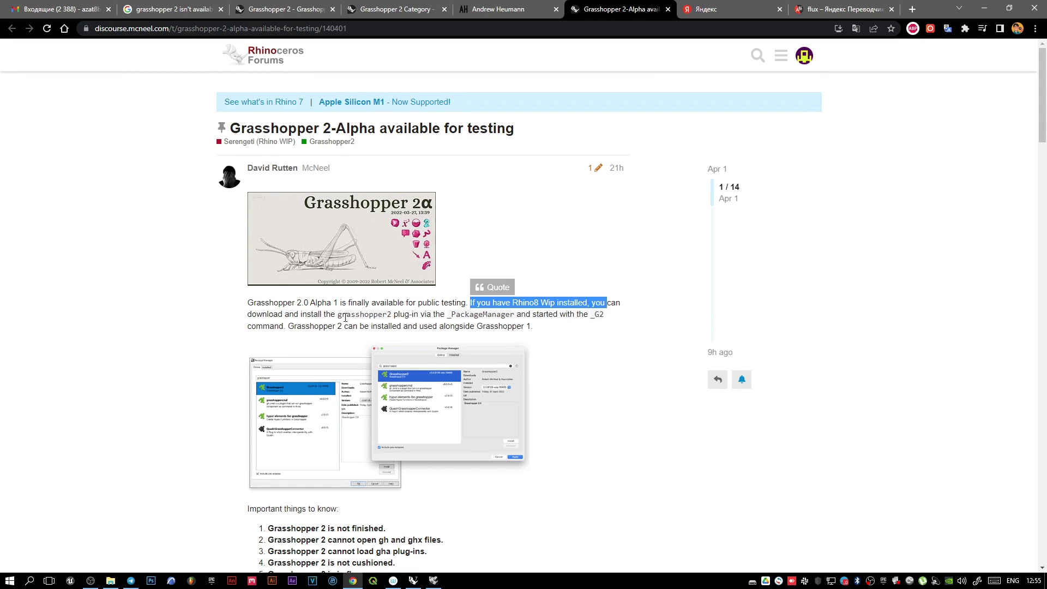
left_click(440, 315)
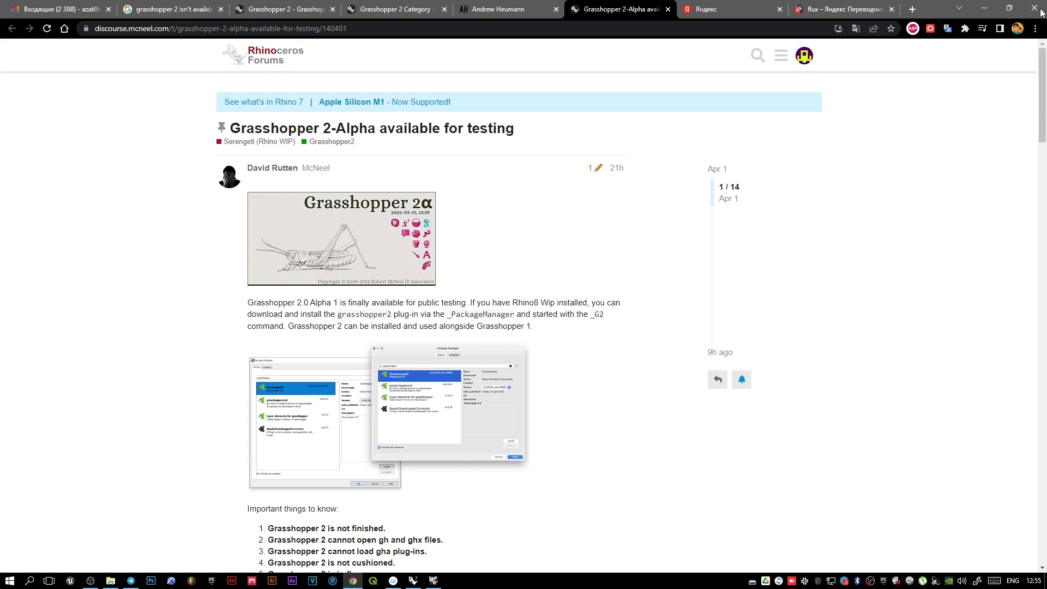
Step: Minimize Chrome and open Rhino WIP's Package Manager from the Сервис menu, moving it aside
left_click(984, 8)
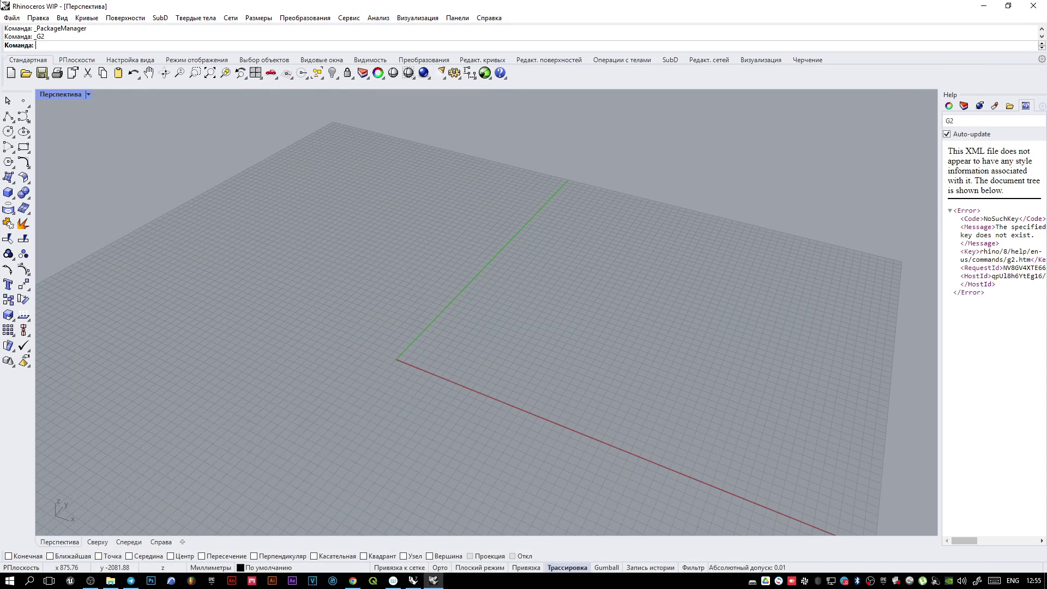
left_click(351, 19)
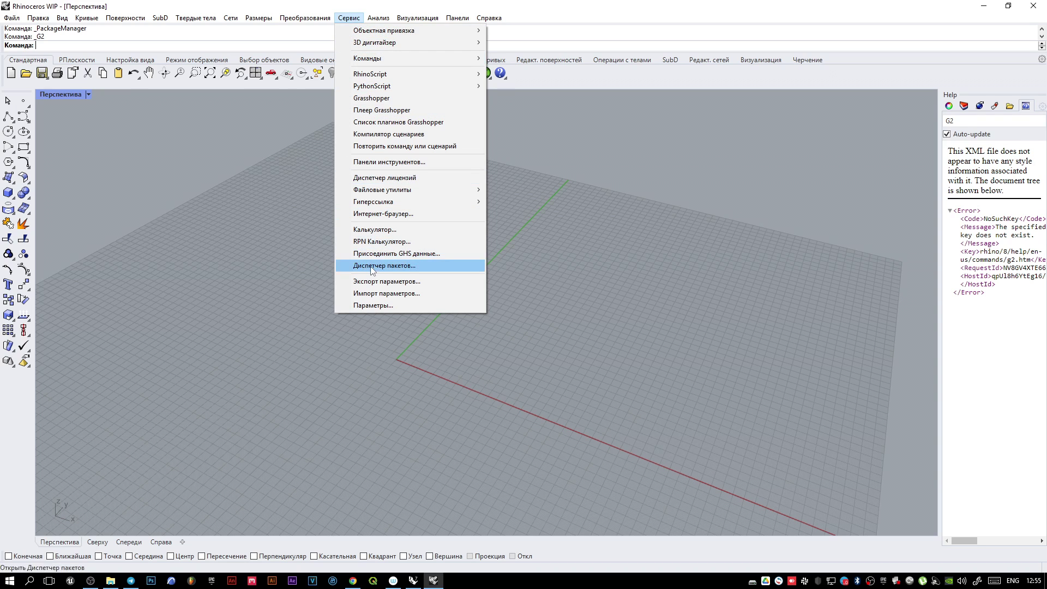
left_click(377, 266)
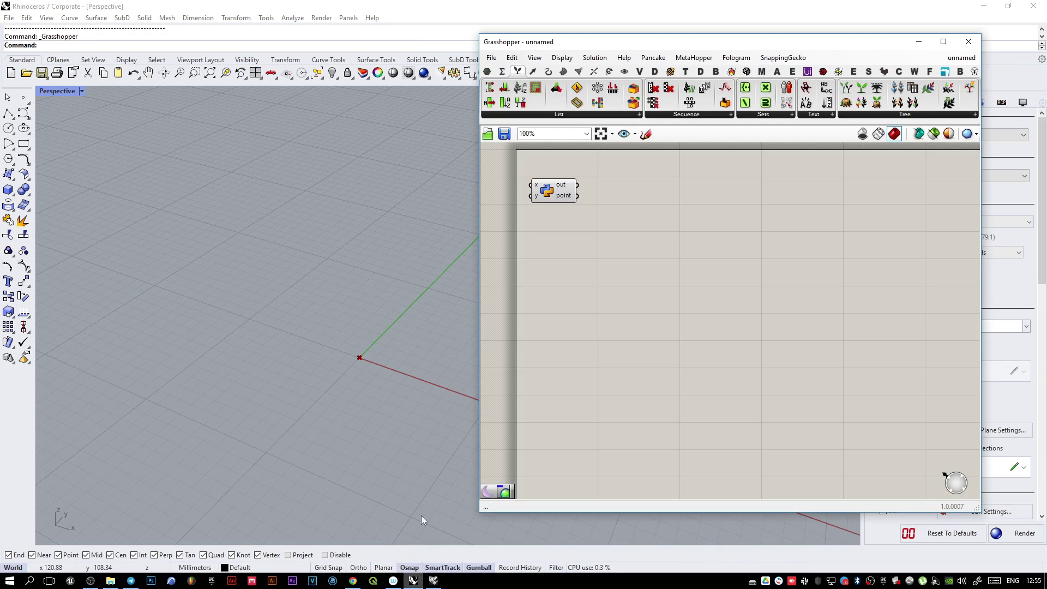
left_click(266, 17)
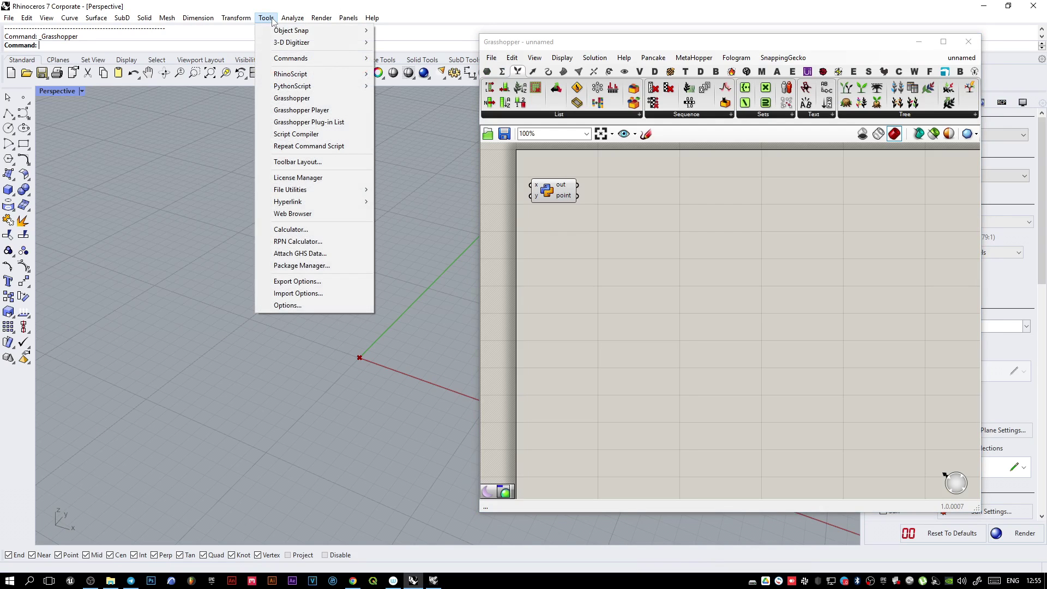
left_click(293, 265)
left_click_drag(452, 132, 307, 132)
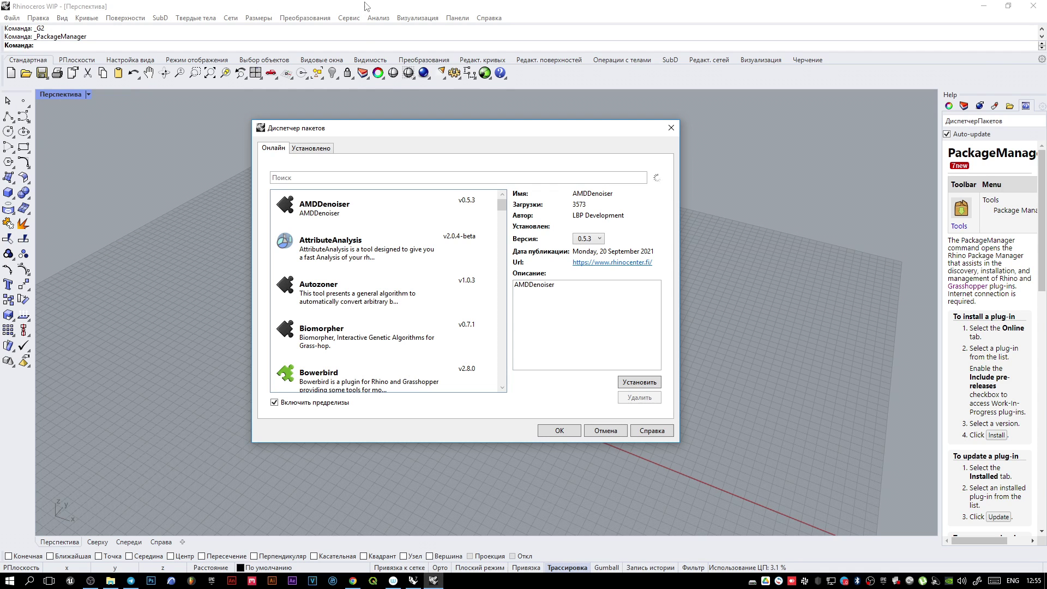
left_click_drag(382, 128, 367, 120)
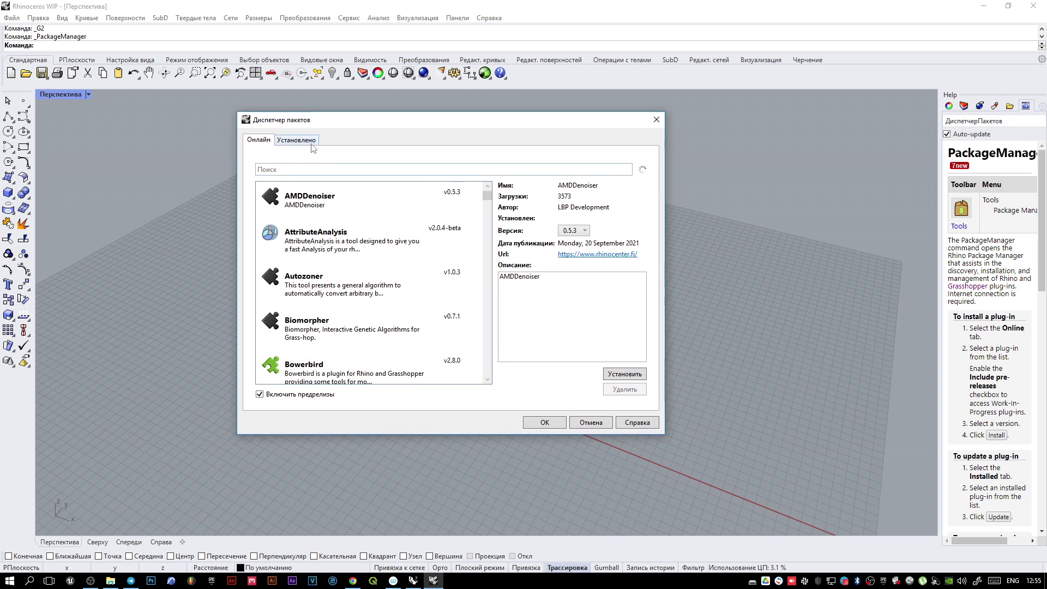
Step: Search 'grass', confirm Grasshopper2 2.0.8126-wip.27687 is installed, and close the manager
left_click(260, 395)
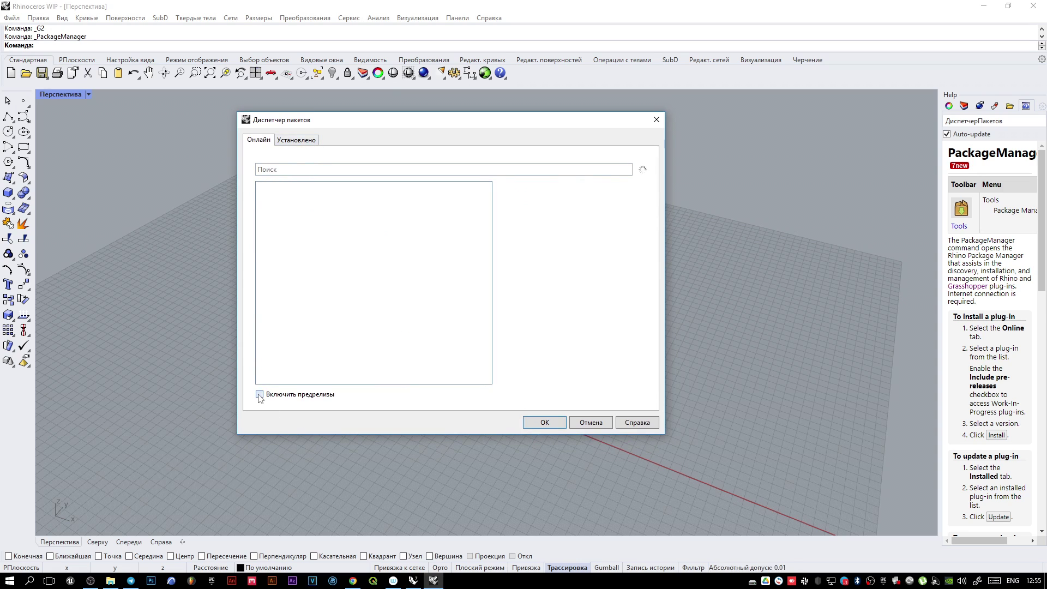
left_click(259, 395)
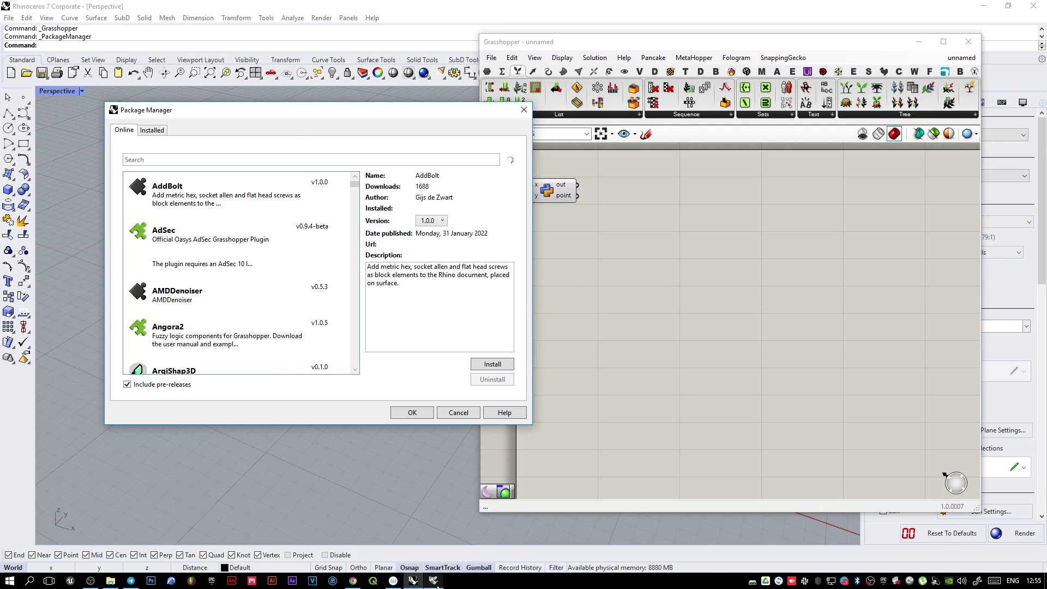
type("g")
type("ras")
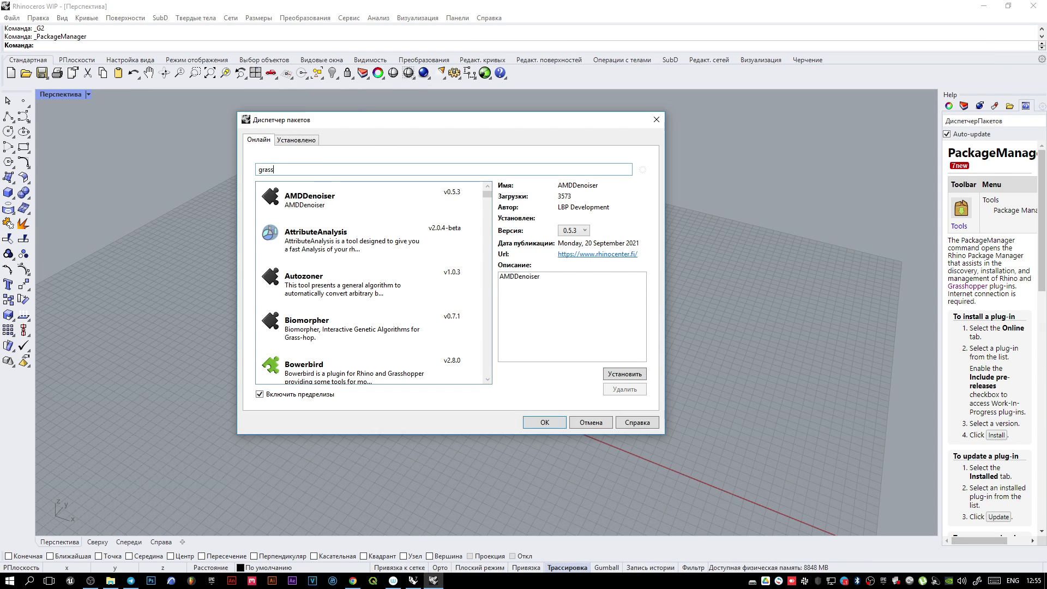
type("s")
left_click(314, 206)
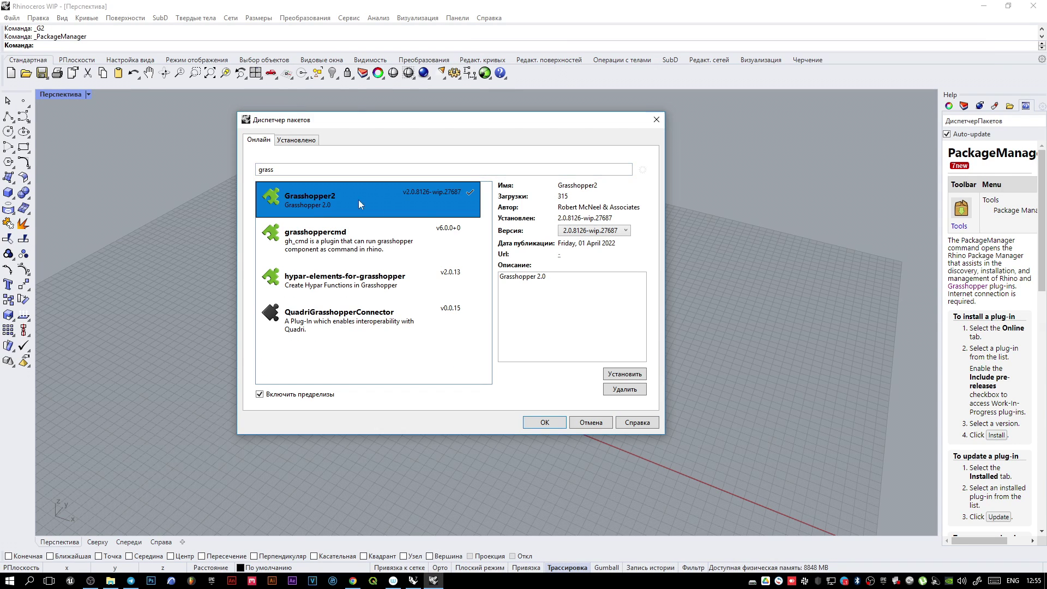
left_click(611, 232)
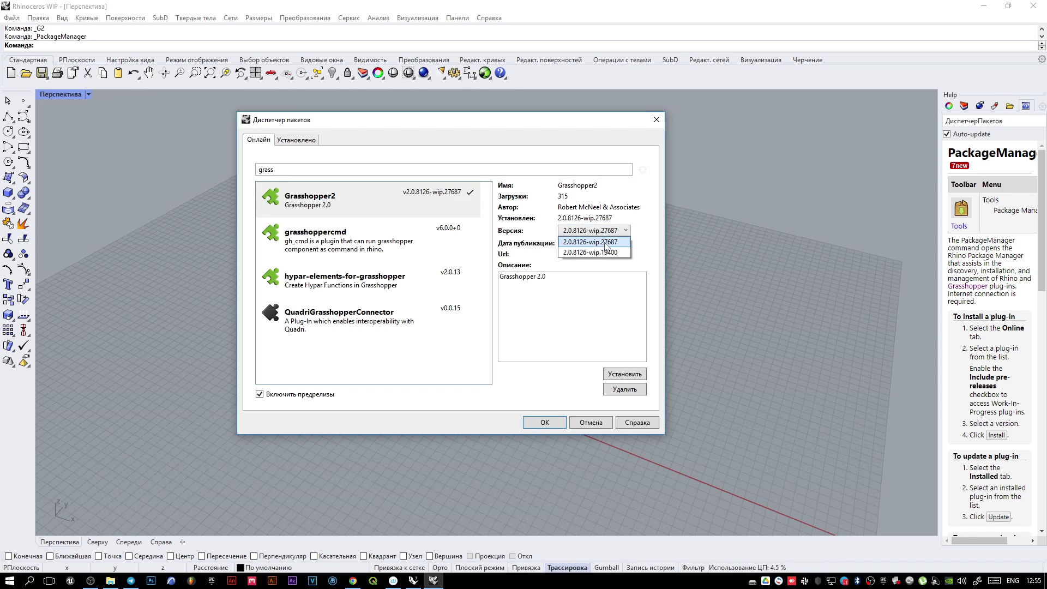
left_click(622, 244)
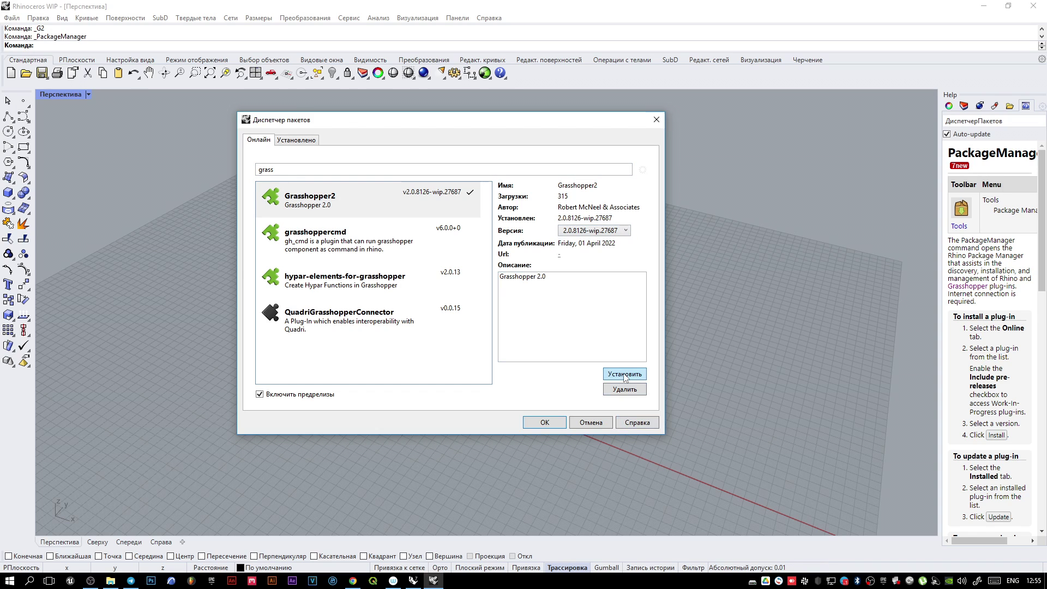
key("Escape")
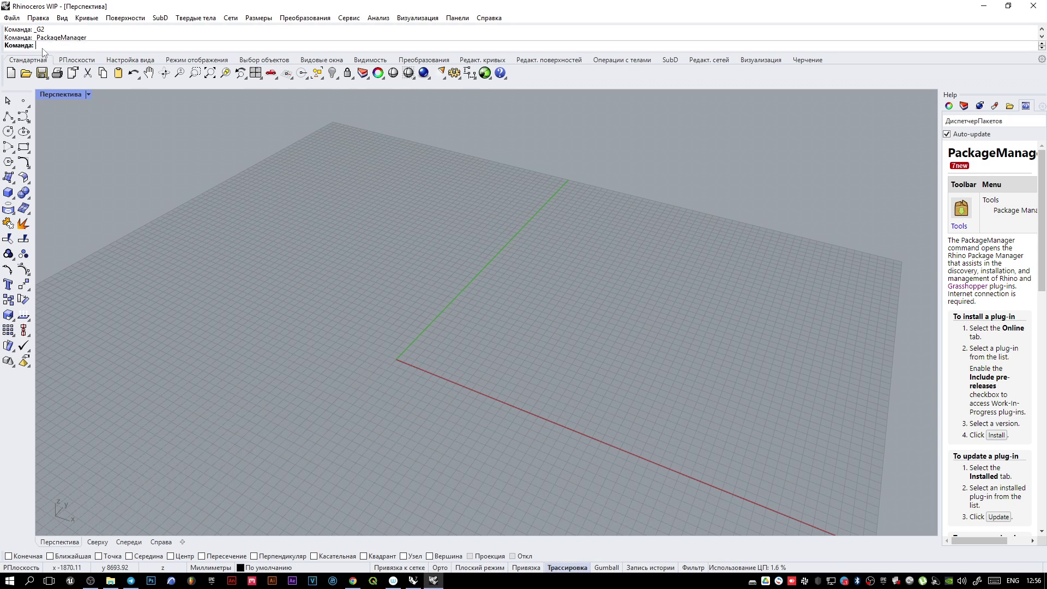
Step: Launch Grasshopper 2 with G2, widen the window, and view the Display and Params tabs
type("G2")
key("Return")
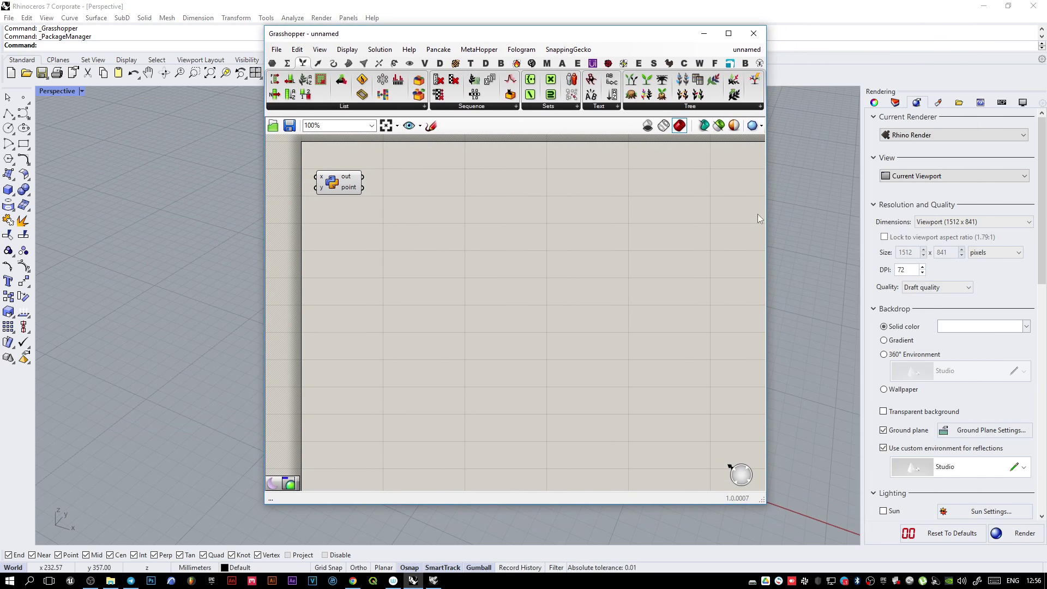
left_click_drag(765, 215, 867, 214)
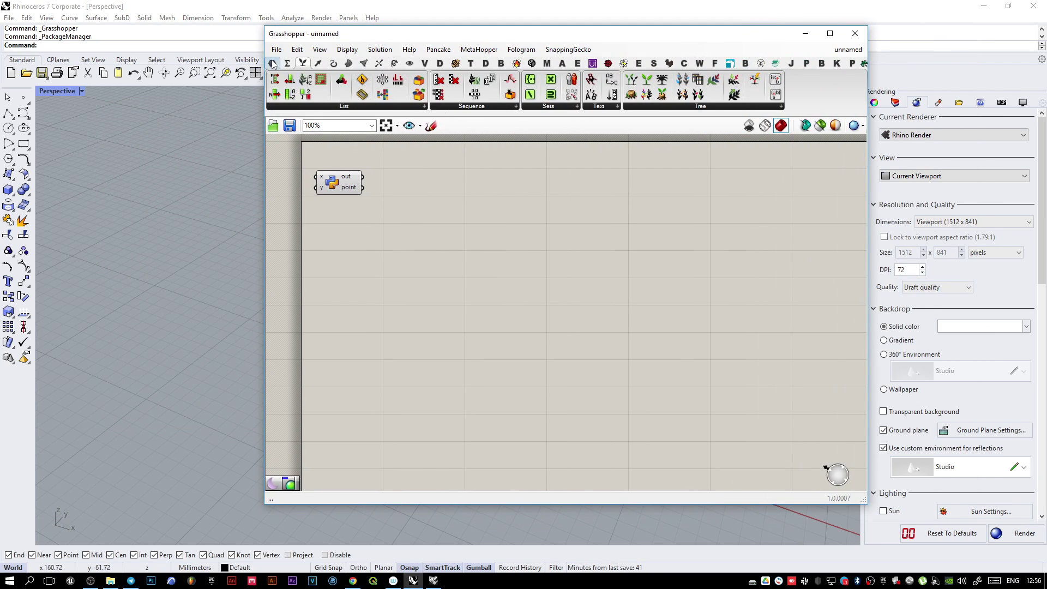
left_click(410, 64)
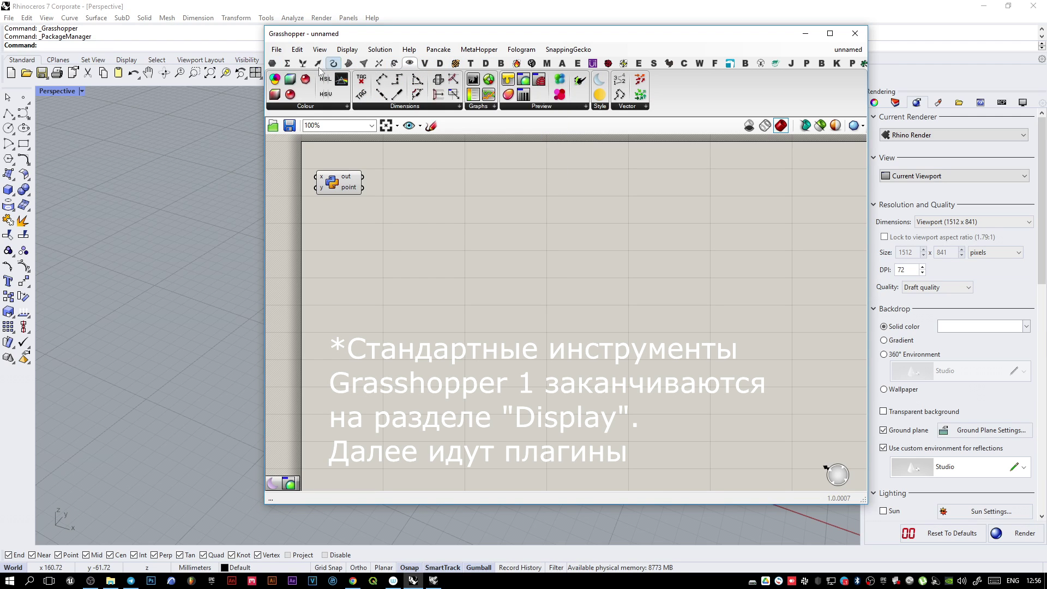
left_click(272, 64)
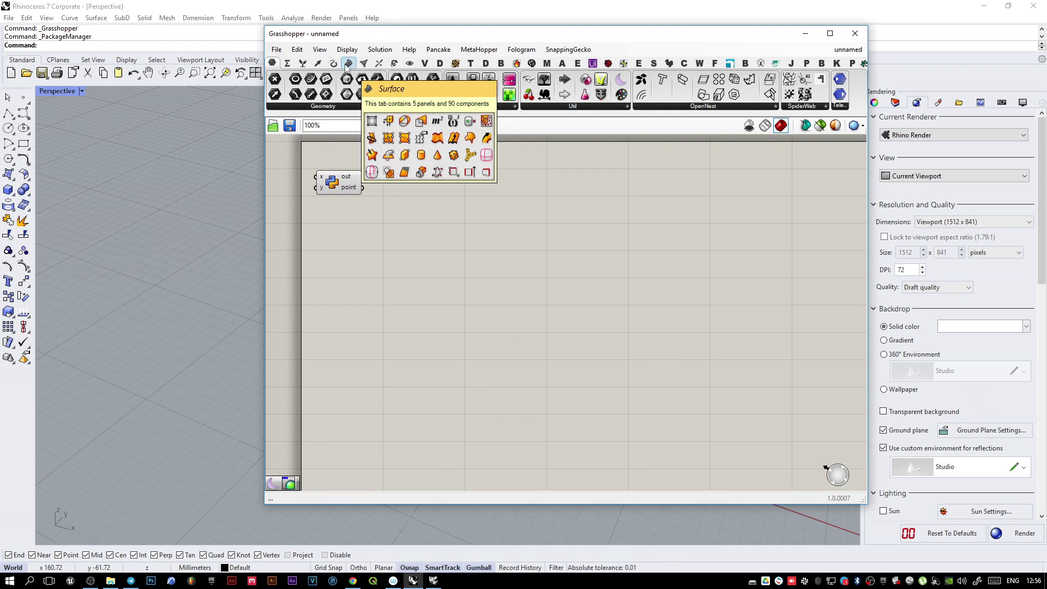
mouse_move(381, 66)
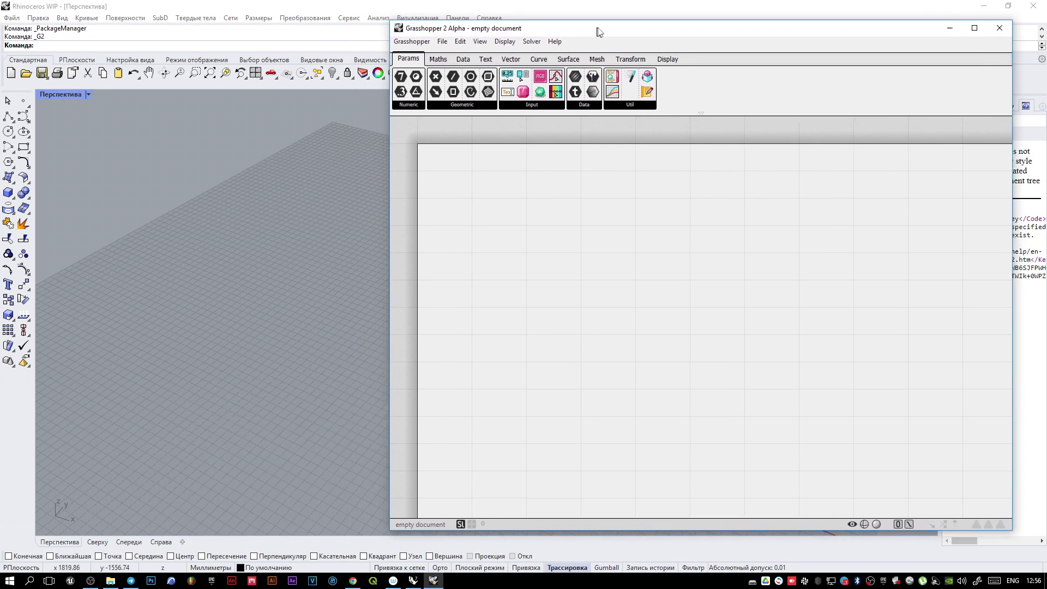
left_click_drag(592, 44, 612, 33)
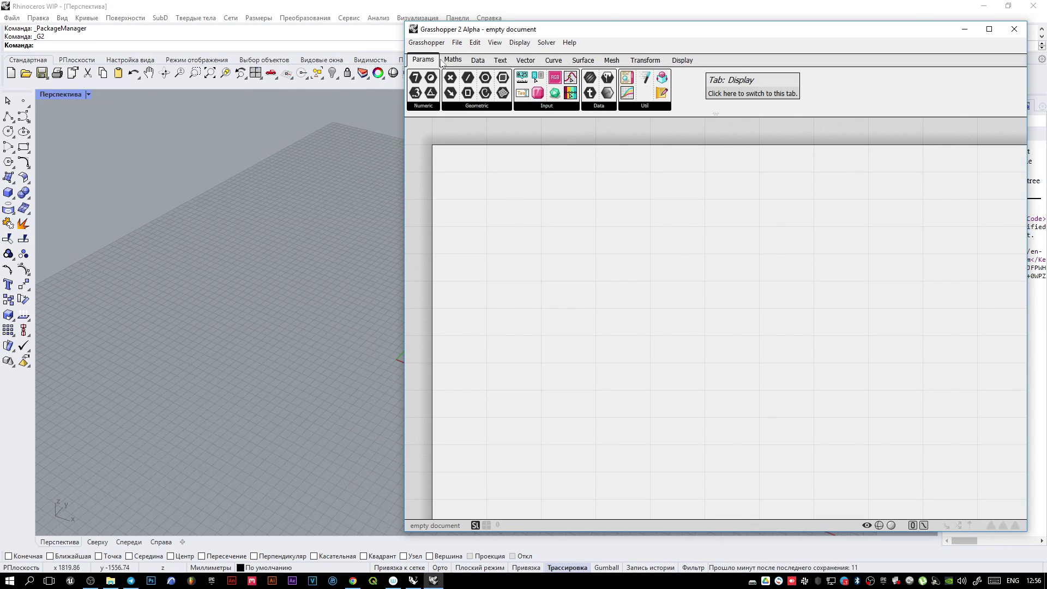
Step: Flip between Grasshopper 2's Display, Params and Maths component tabs
left_click(682, 63)
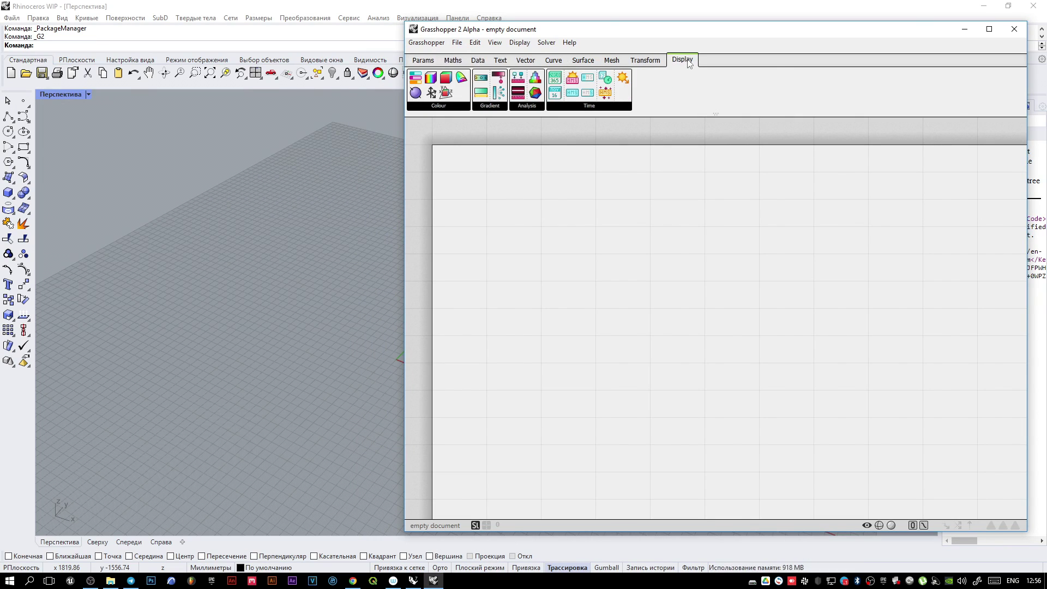
left_click(424, 63)
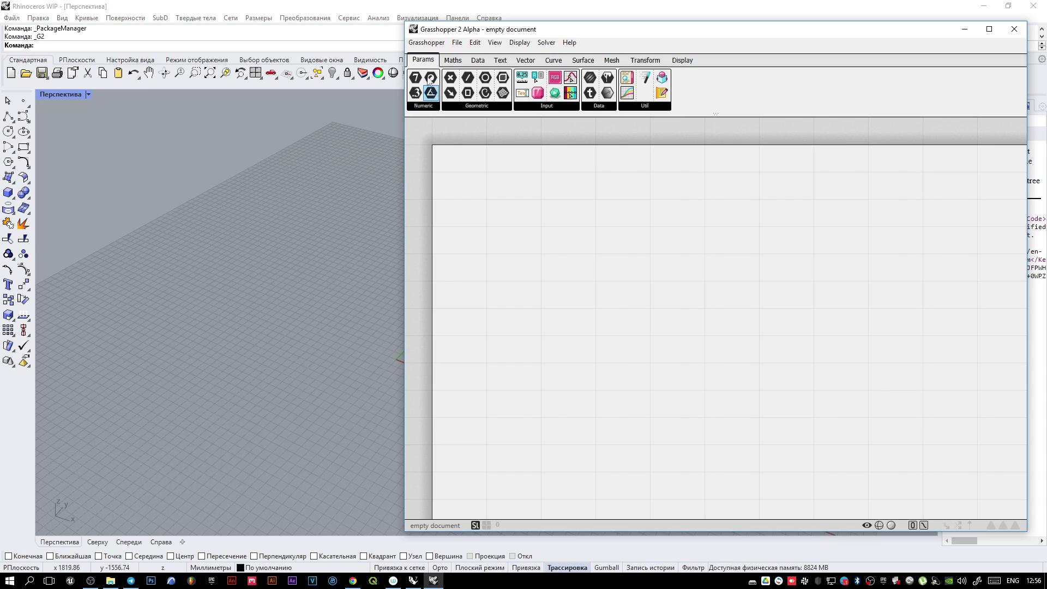
left_click(455, 61)
left_click(427, 62)
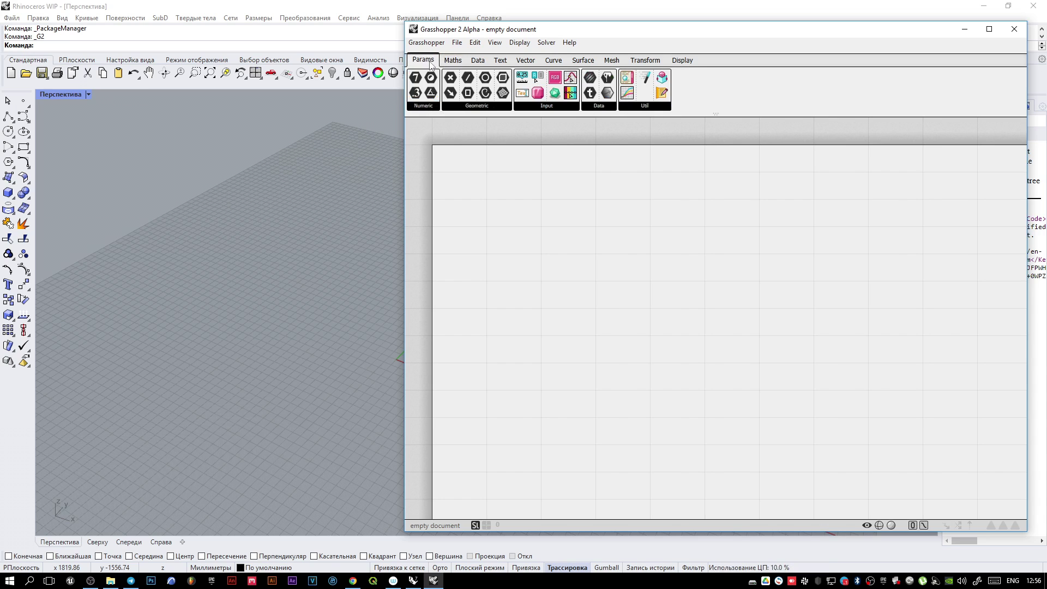
Step: Open the Params tab's Input, Util and Numeric component lists
left_click(563, 107)
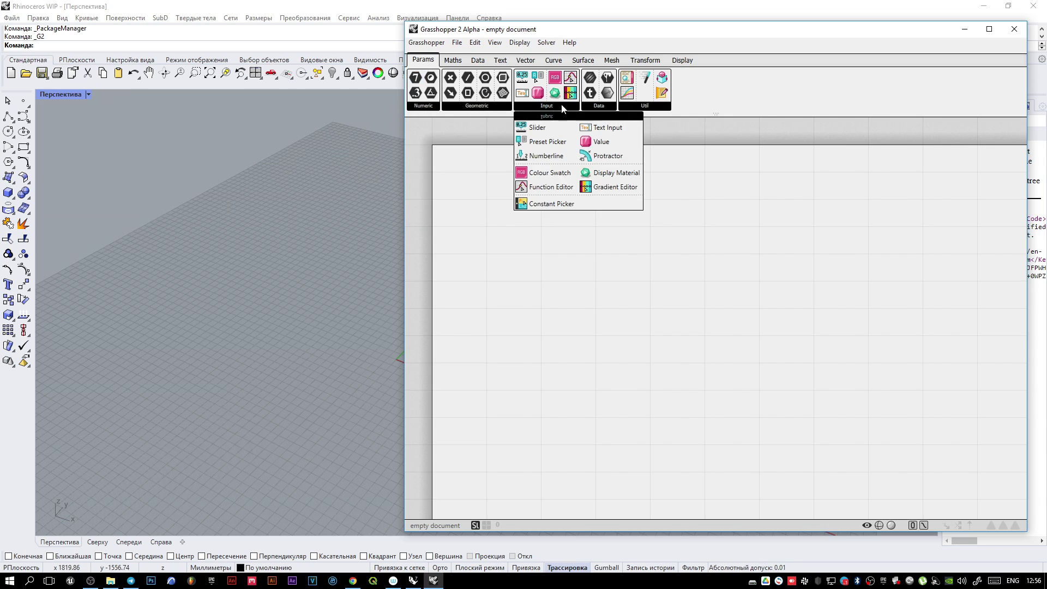
left_click(646, 106)
left_click(423, 106)
scroll(455, 62, "down", 1)
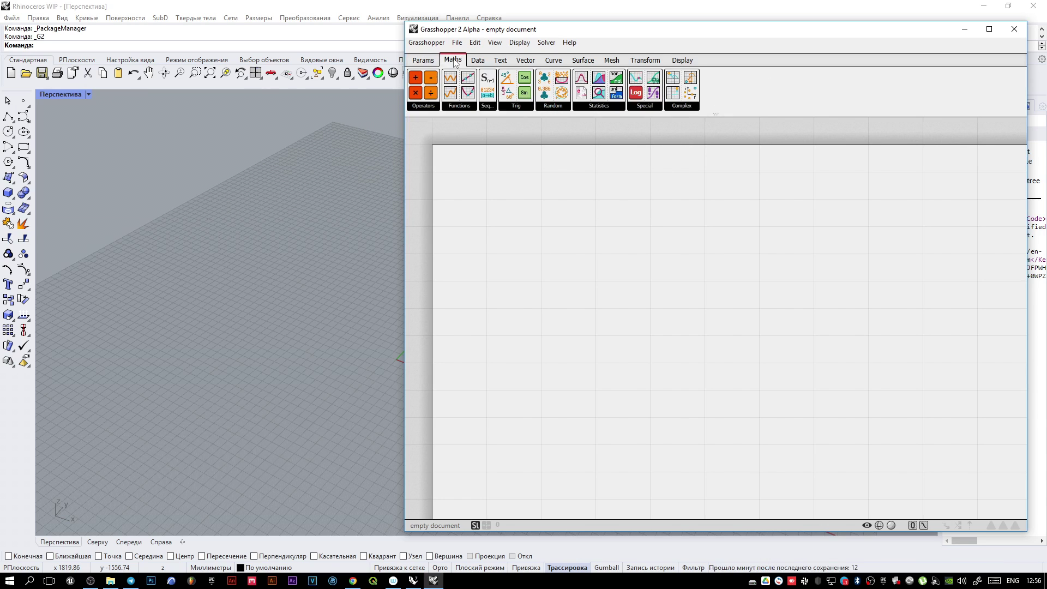
scroll(454, 62, "up", 1)
scroll(455, 62, "down", 1)
scroll(454, 61, "up", 1)
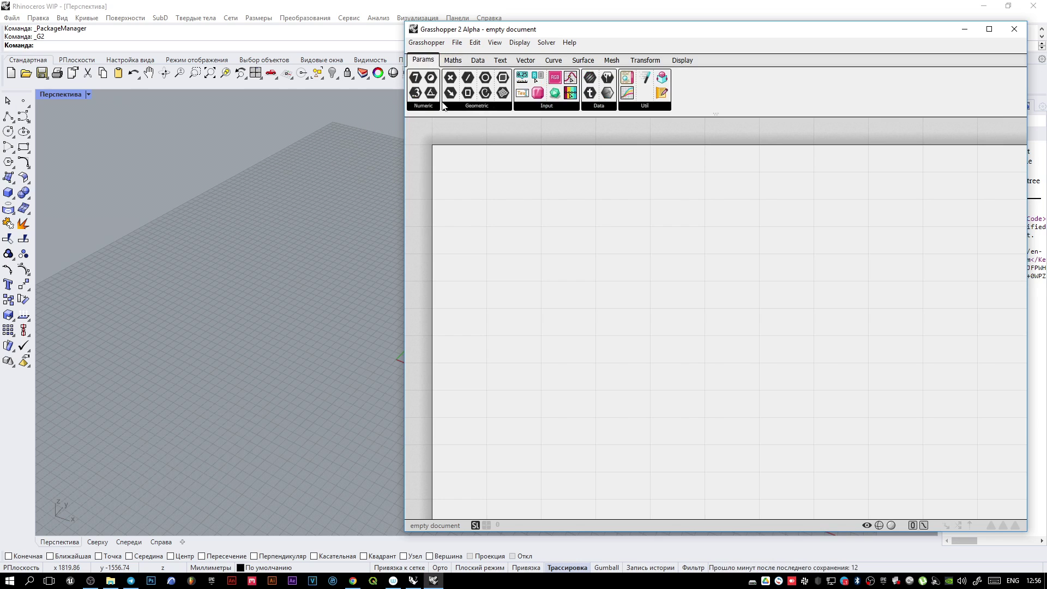
Step: Move through Maths to the Data tab and list its Tree components
left_click(453, 60)
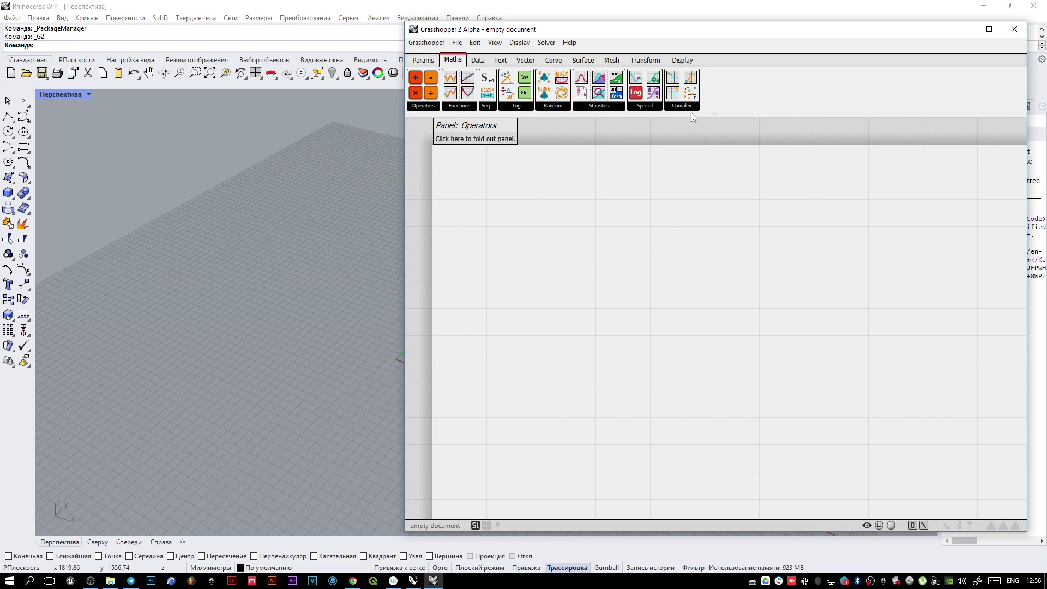
left_click(478, 60)
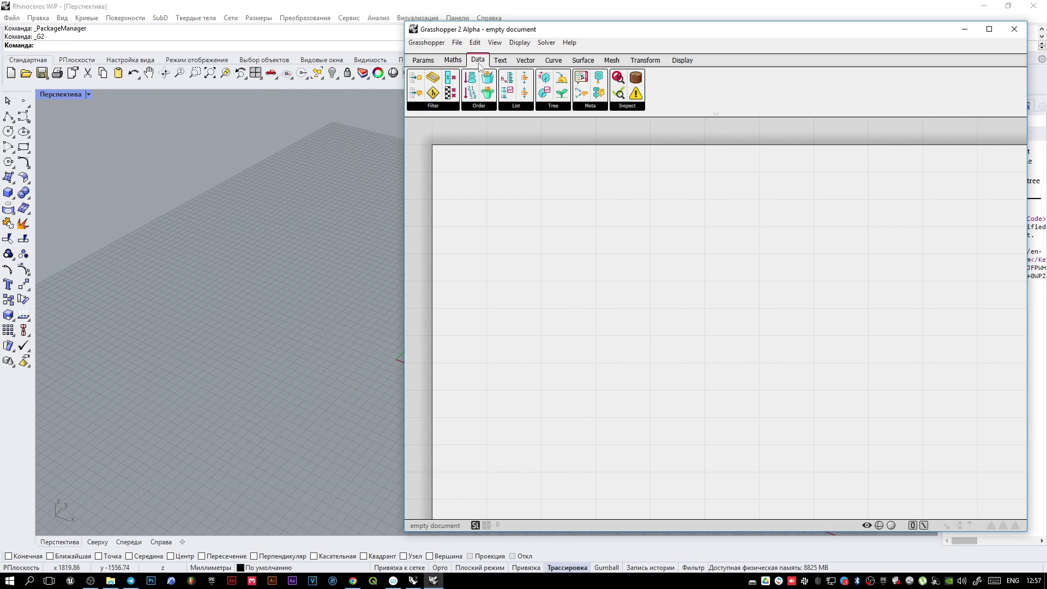
left_click(552, 105)
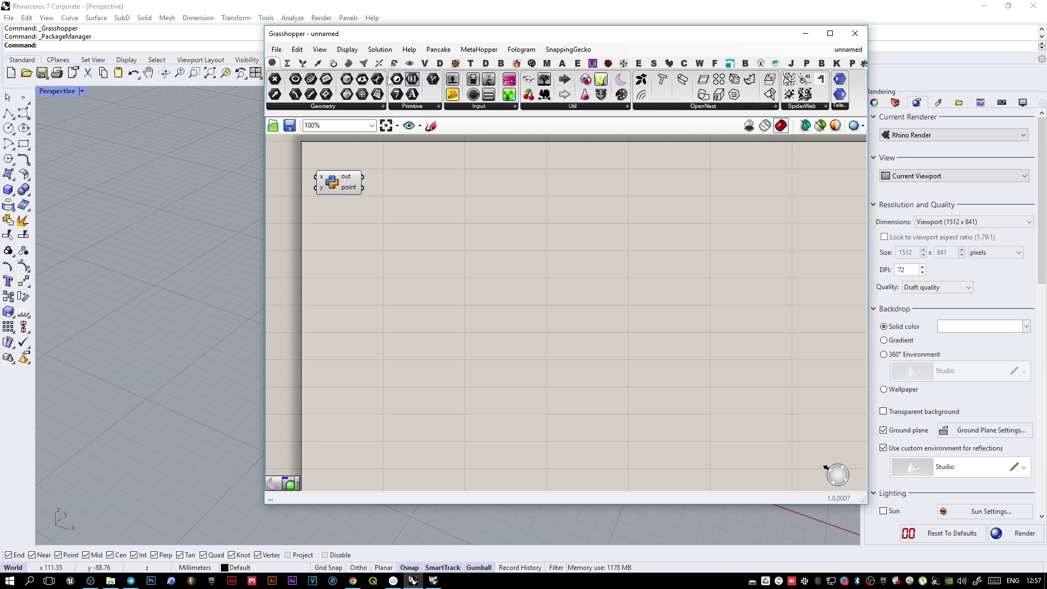
Step: In Grasshopper 1, open the Sets tab's List, Sequence and Text component lists
left_click(303, 64)
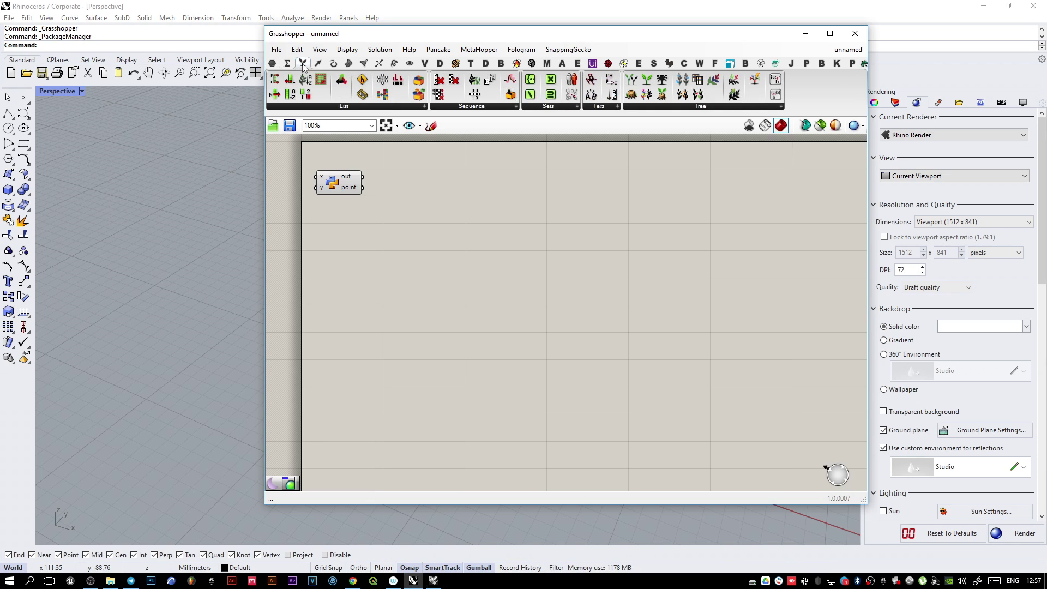
left_click(350, 107)
left_click(477, 106)
left_click(396, 108)
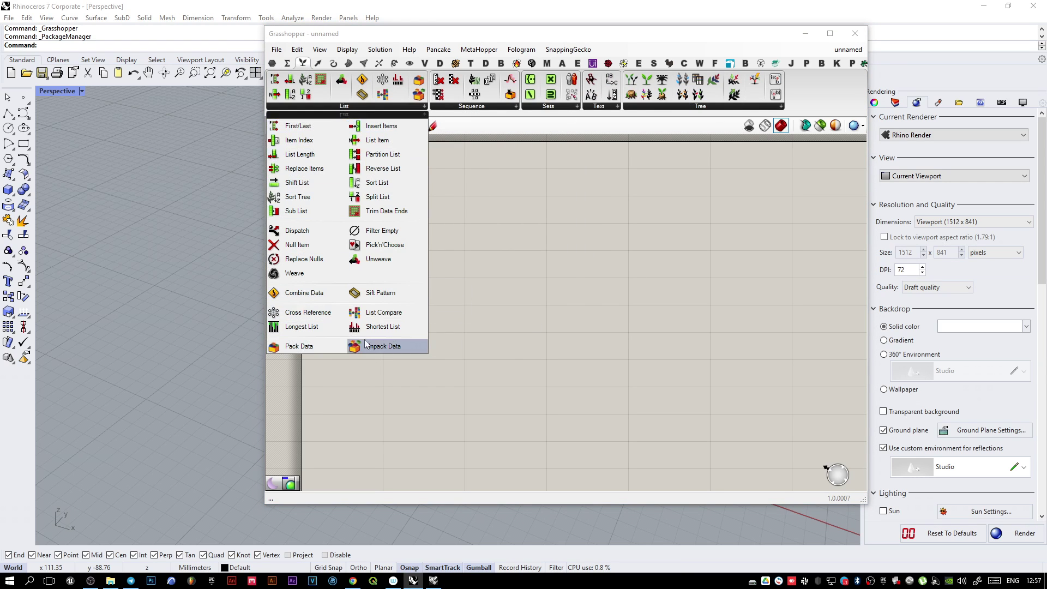
left_click(485, 108)
left_click(603, 108)
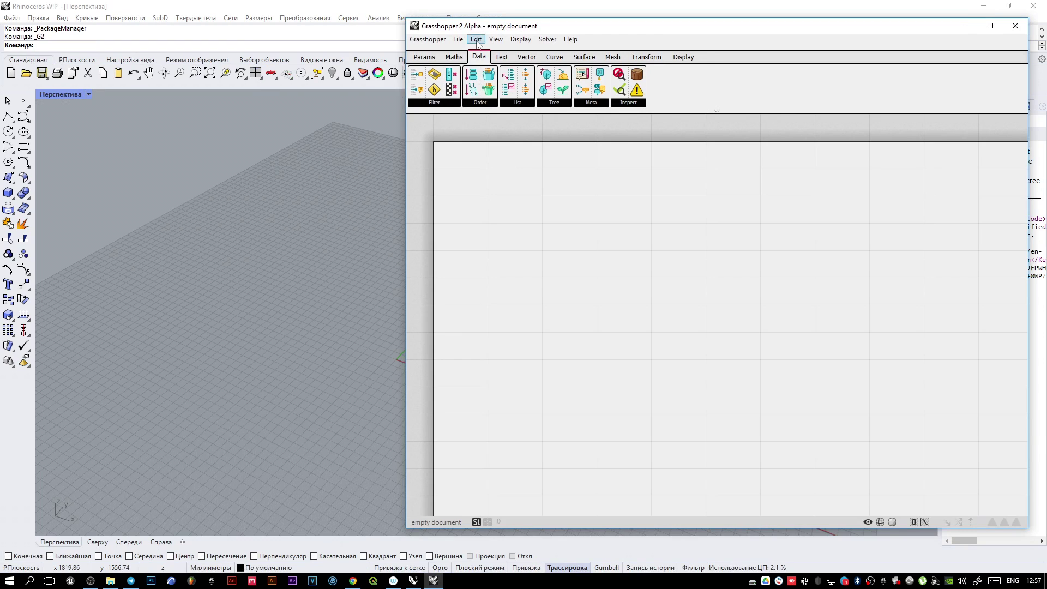
Step: Show Grasshopper 2's Data Filter components, then return to the Rhino 7 Grasshopper window
left_click(439, 103)
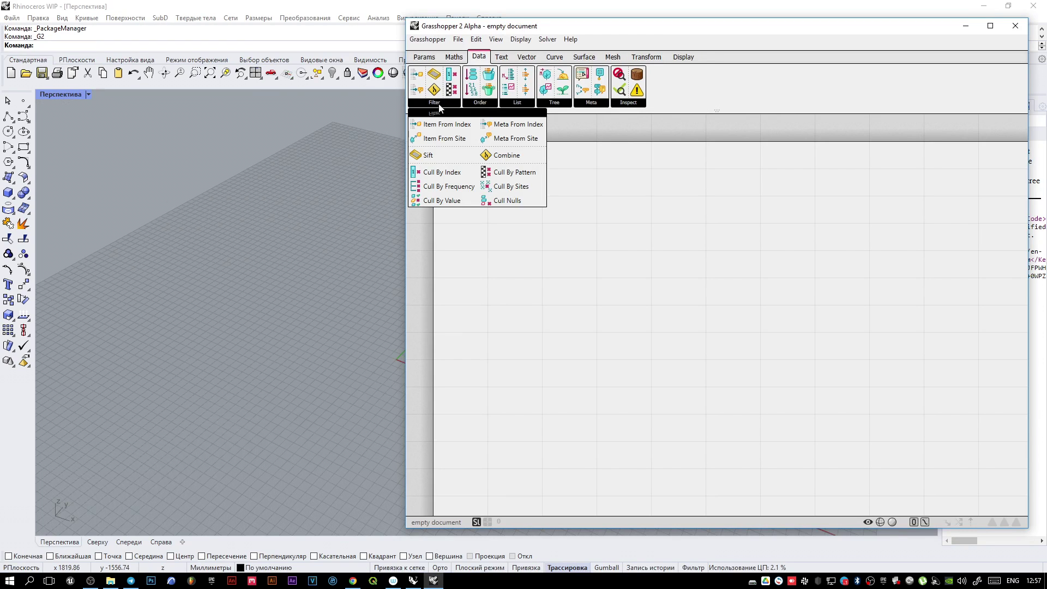
mouse_move(522, 105)
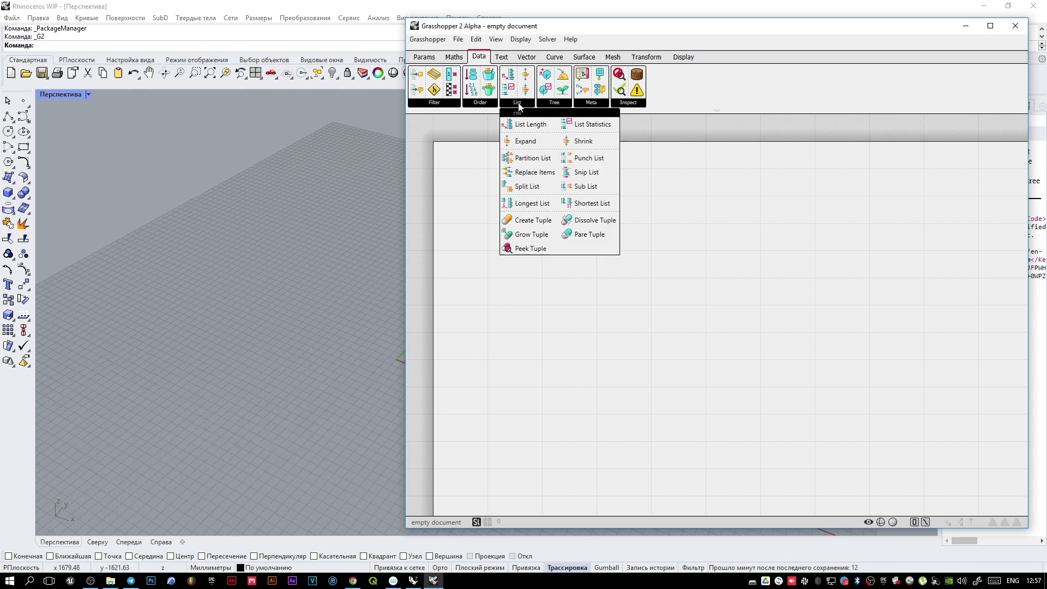
mouse_move(553, 106)
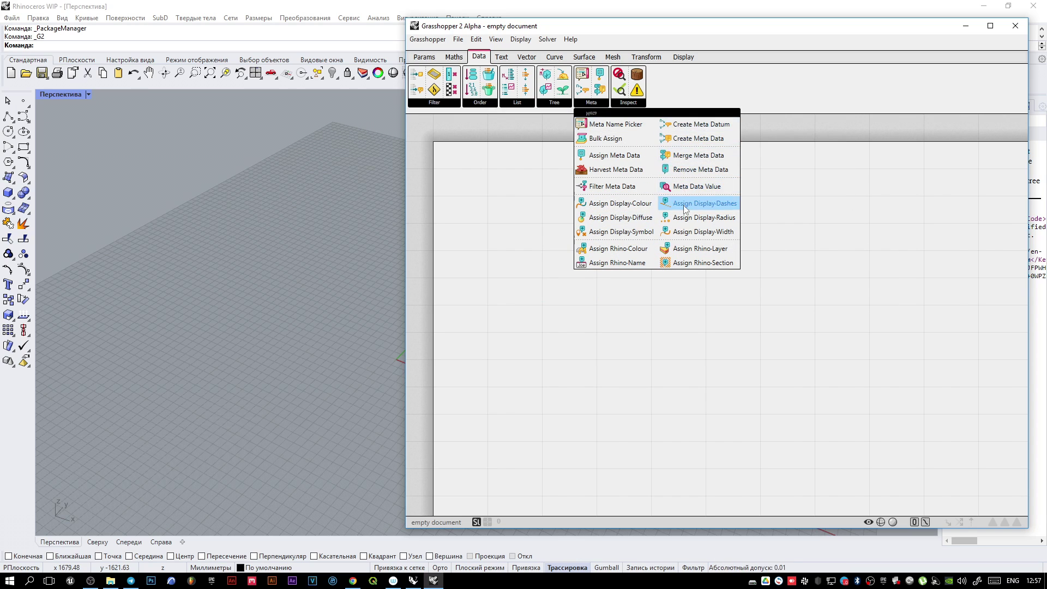
mouse_move(641, 105)
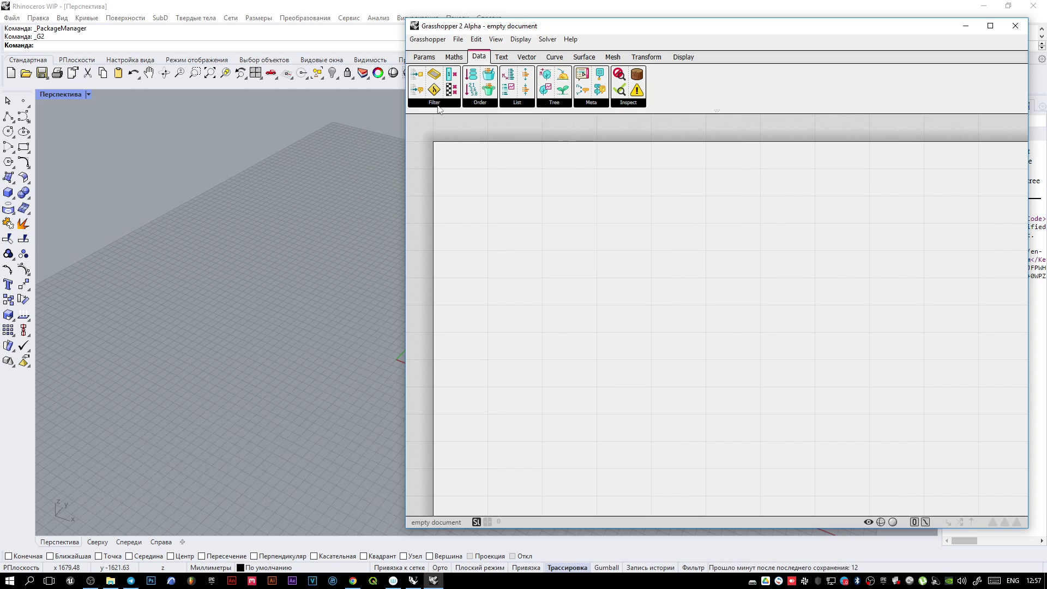
mouse_move(436, 106)
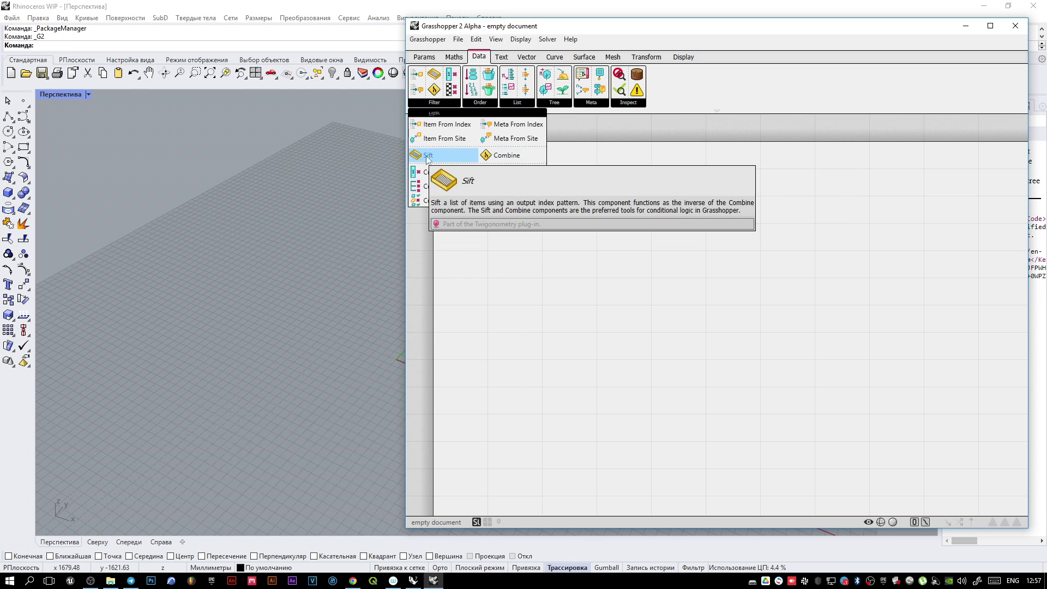
left_click(413, 580)
Step: Compare Grasshopper 1's List and Tree component lists against Grasshopper 2's
left_click(350, 106)
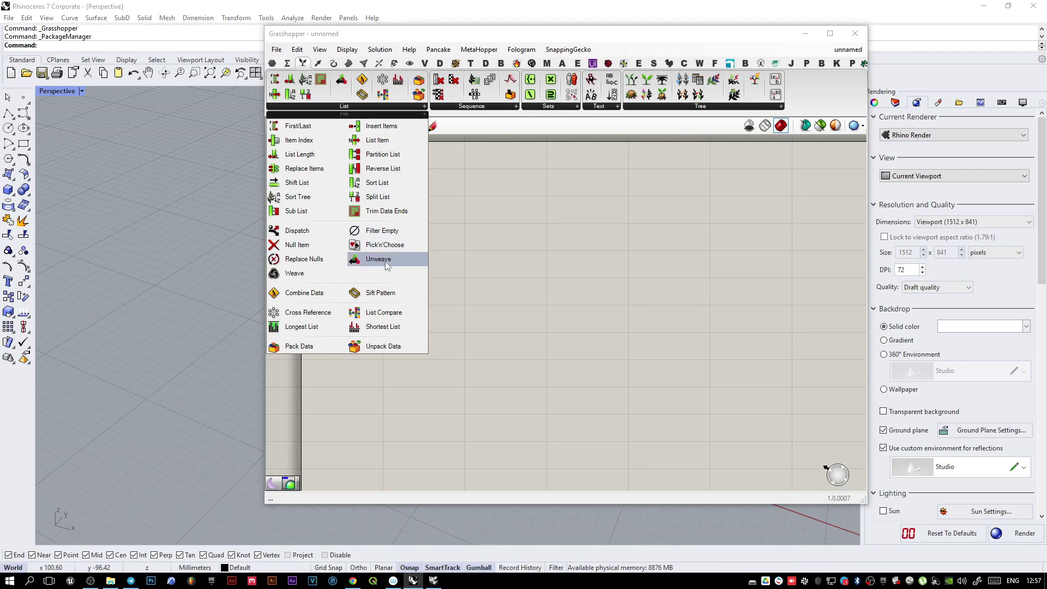
left_click(433, 580)
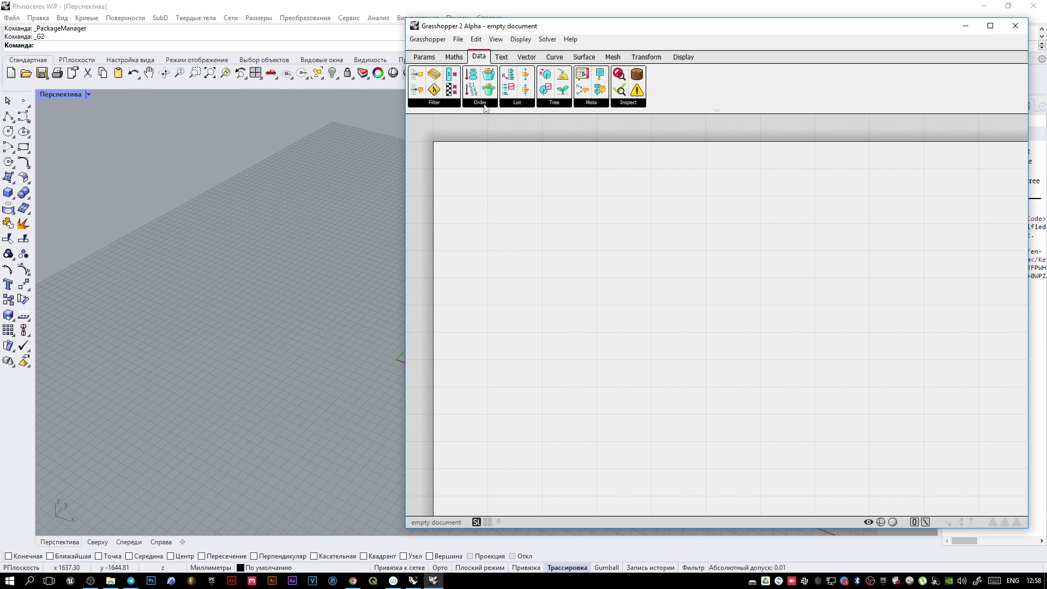
mouse_move(484, 106)
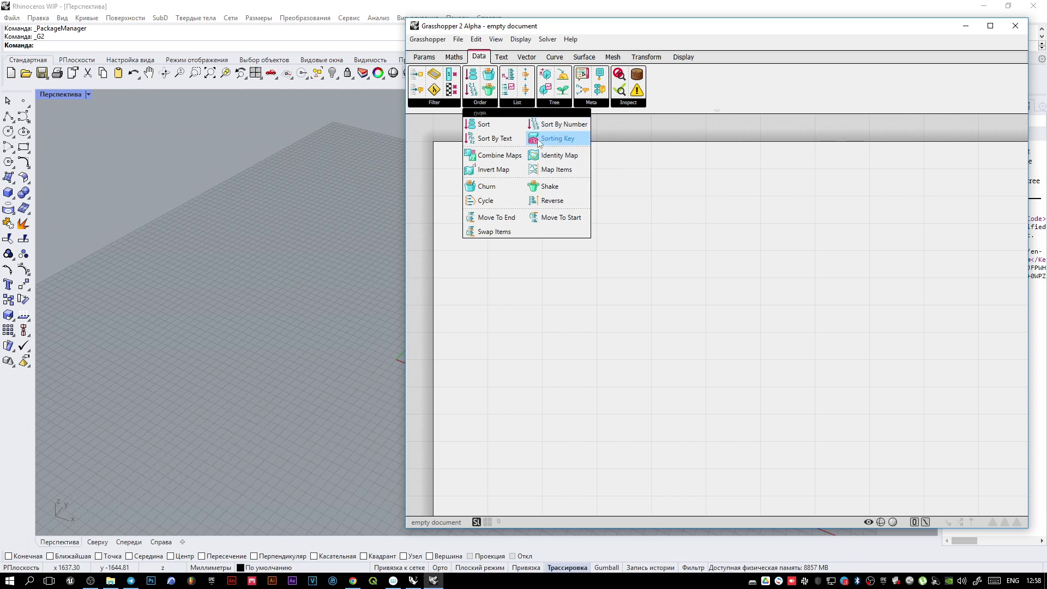
left_click(413, 582)
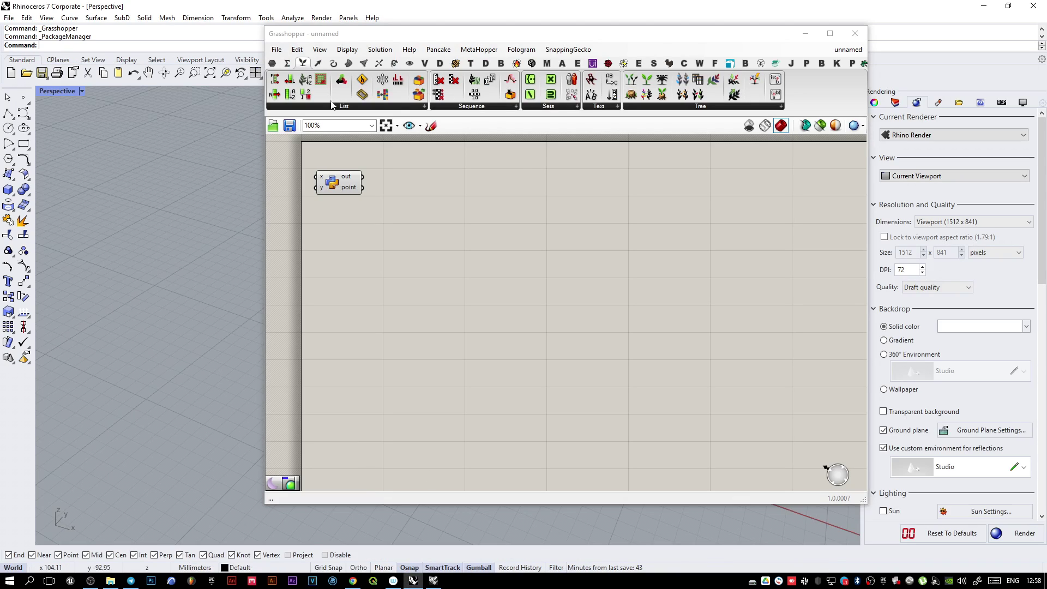
left_click(332, 106)
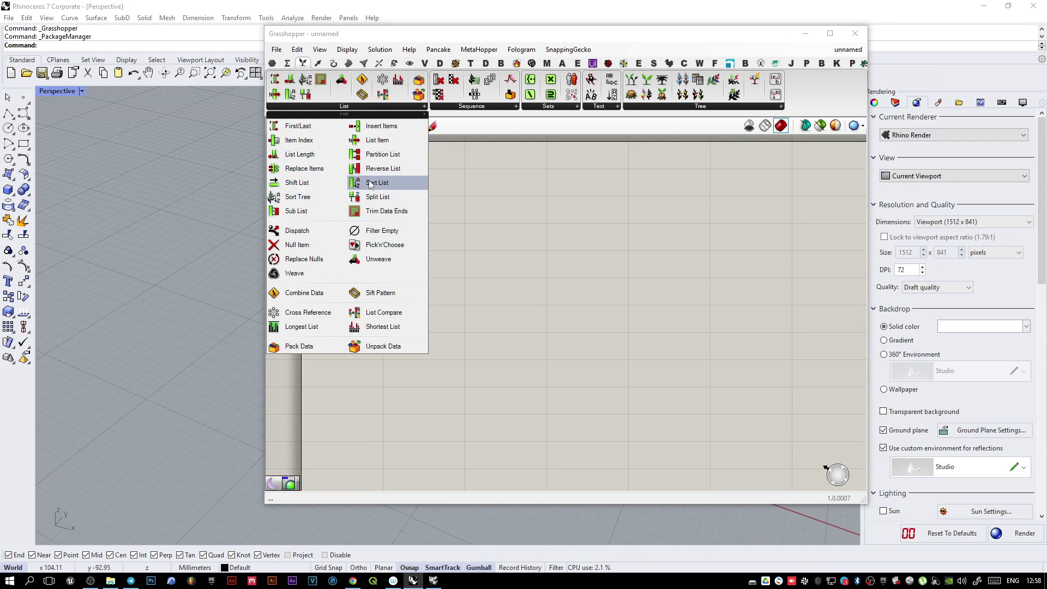
left_click(671, 107)
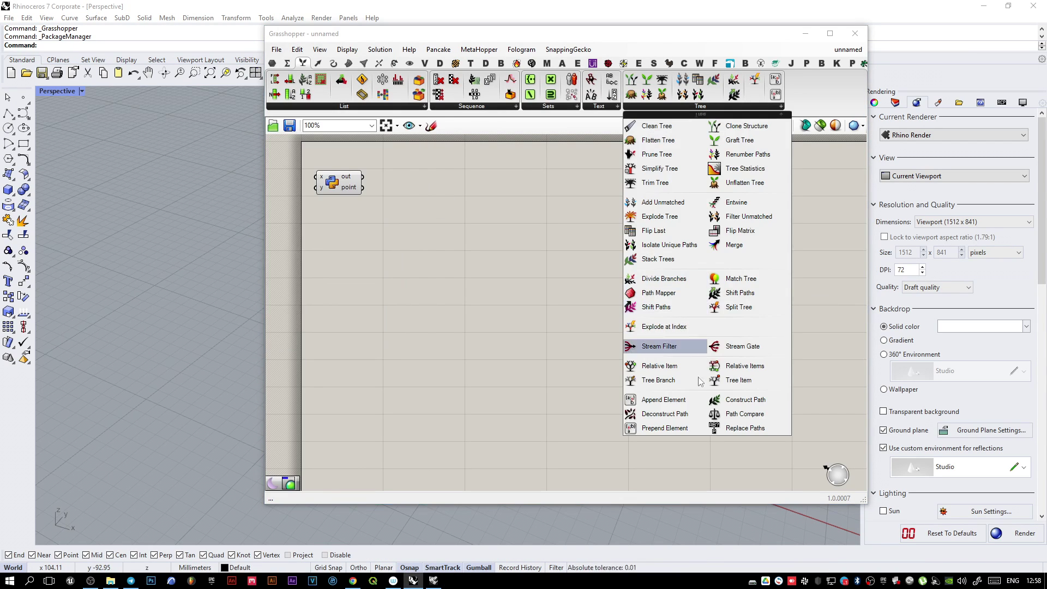
left_click(348, 108)
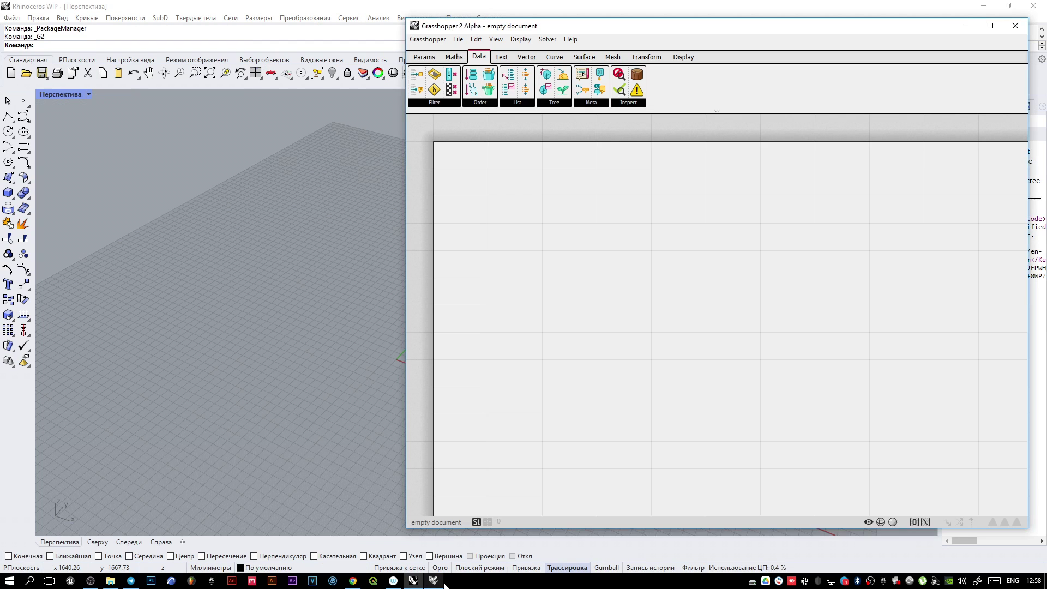
Step: Browse Grasshopper 2's Text tab groups: Analysis, Create and Operators
left_click(501, 56)
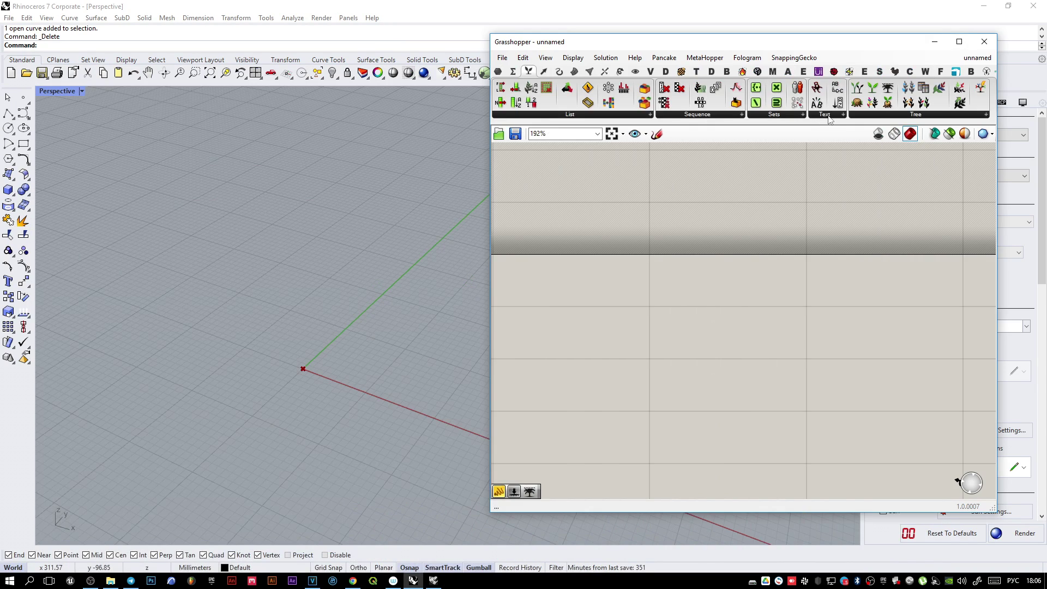
left_click(829, 116)
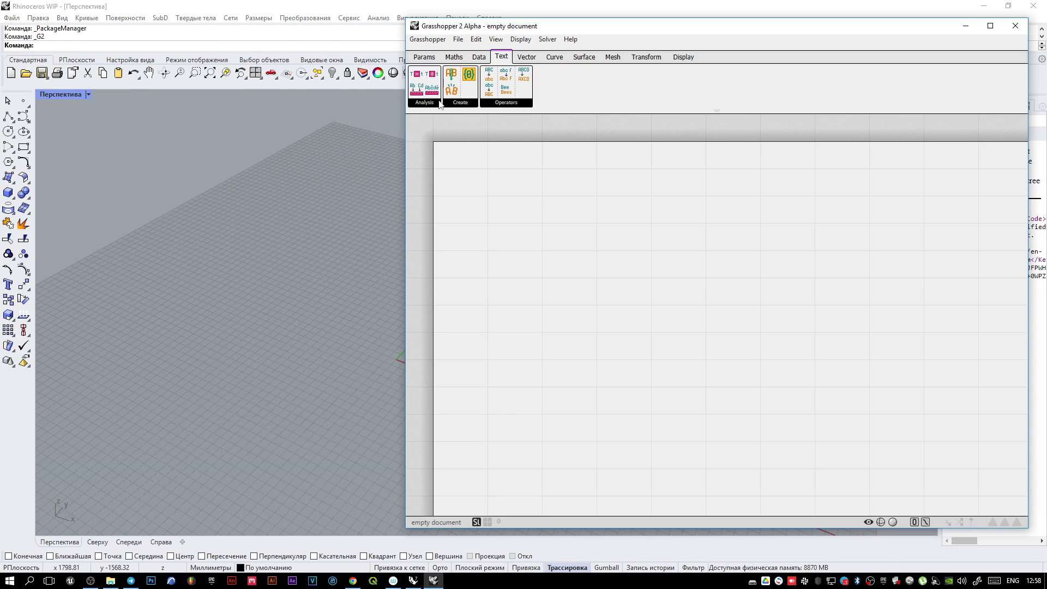
left_click(428, 103)
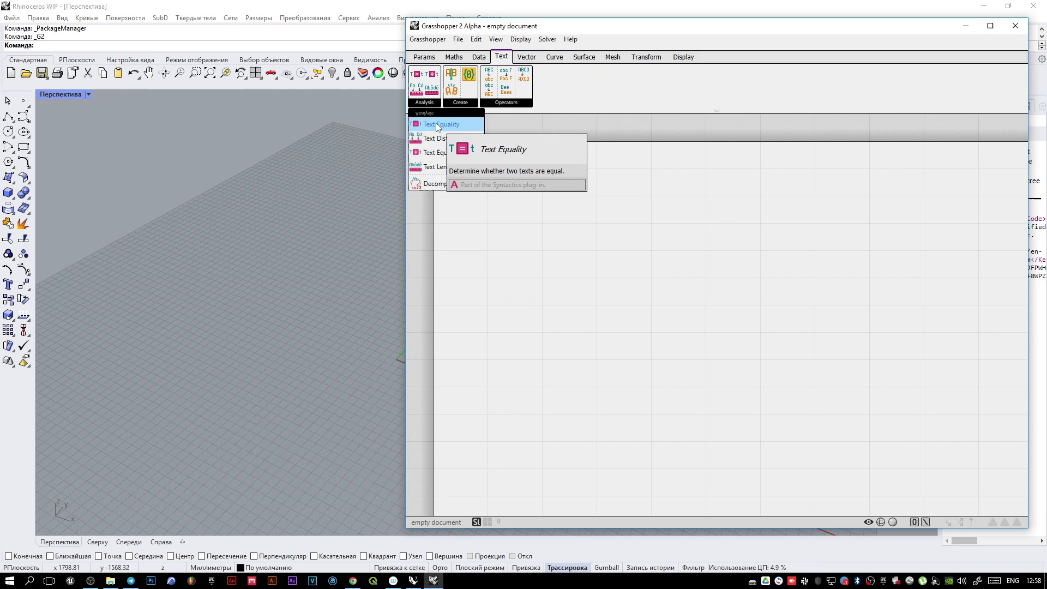
left_click(460, 102)
left_click(517, 104)
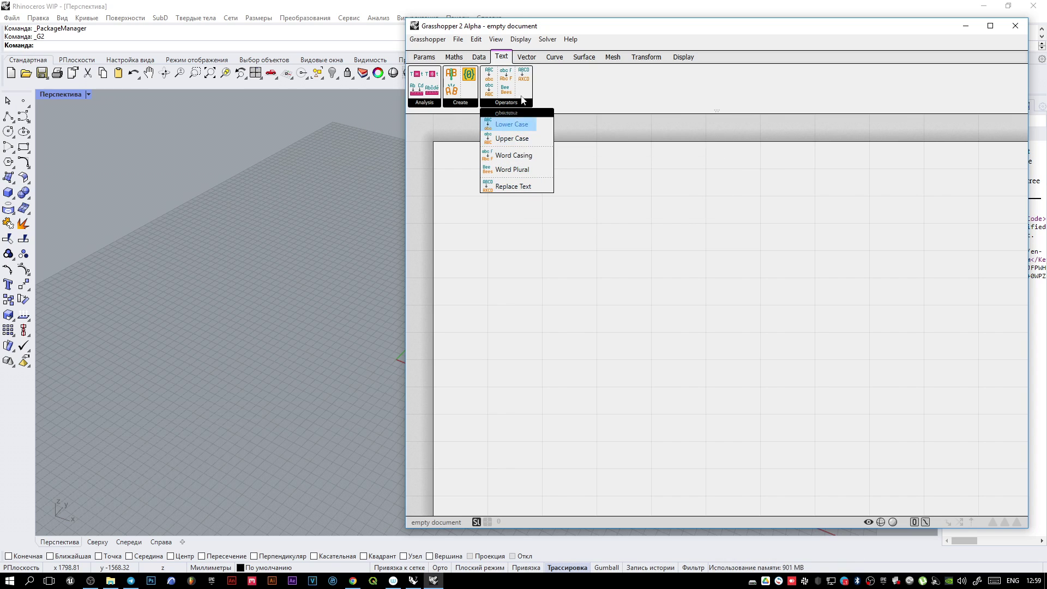
left_click(523, 57)
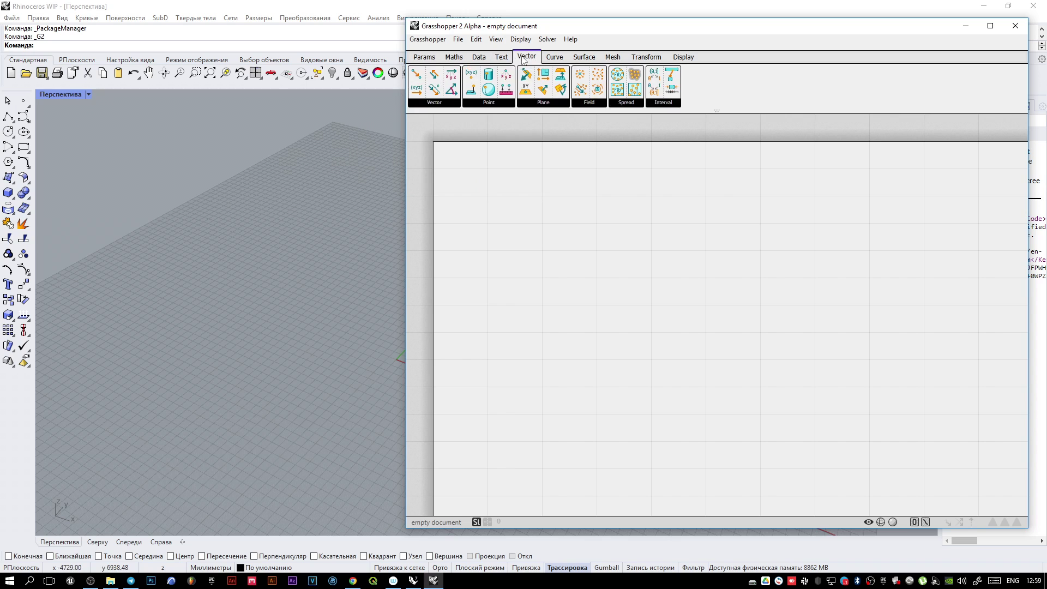
left_click(501, 57)
left_click(460, 102)
mouse_move(424, 102)
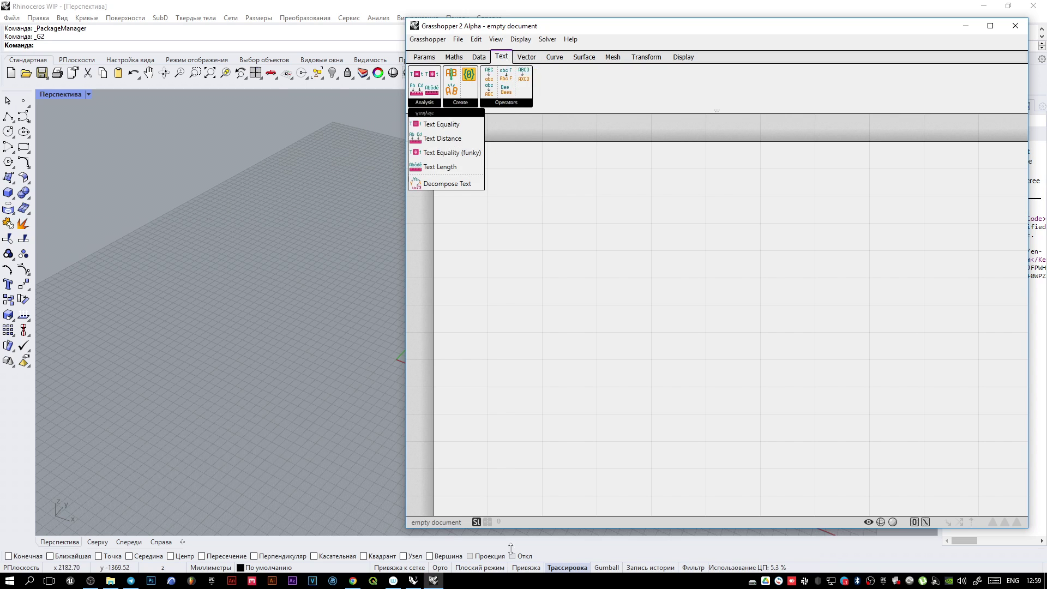
Step: Check Grasshopper 1's Text components, then return to Grasshopper 2
left_click(409, 585)
left_click(602, 107)
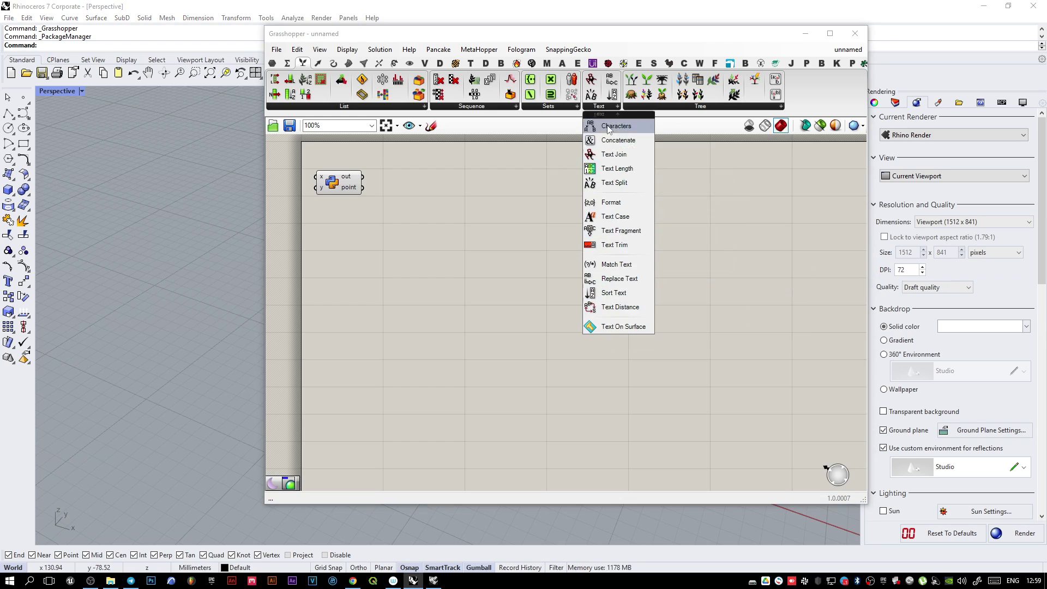
left_click(434, 581)
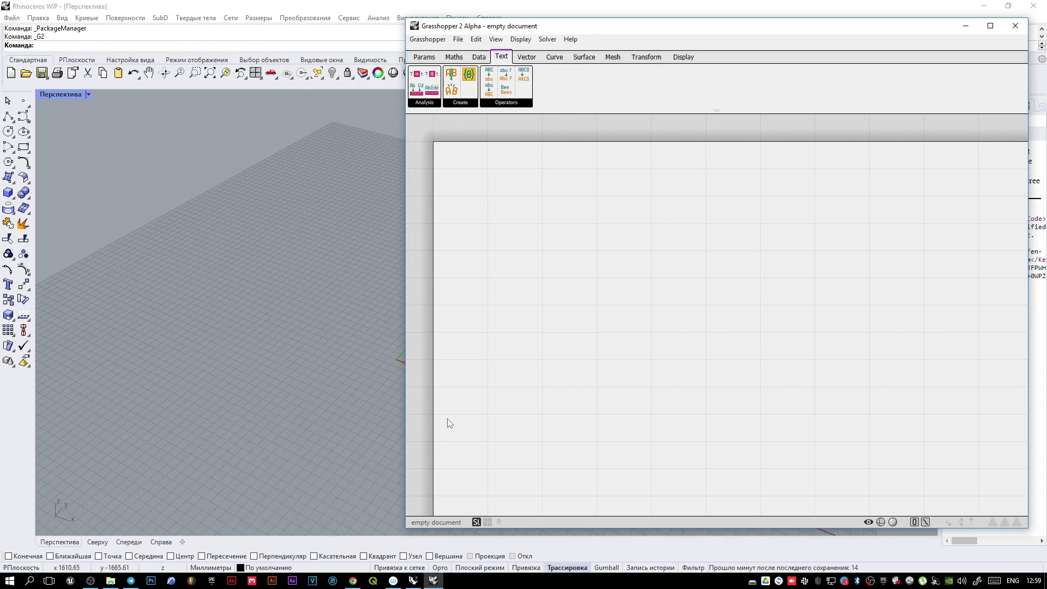
Step: Show Grasshopper 2's Vector tab with its vector-creation and Point component lists
left_click(526, 57)
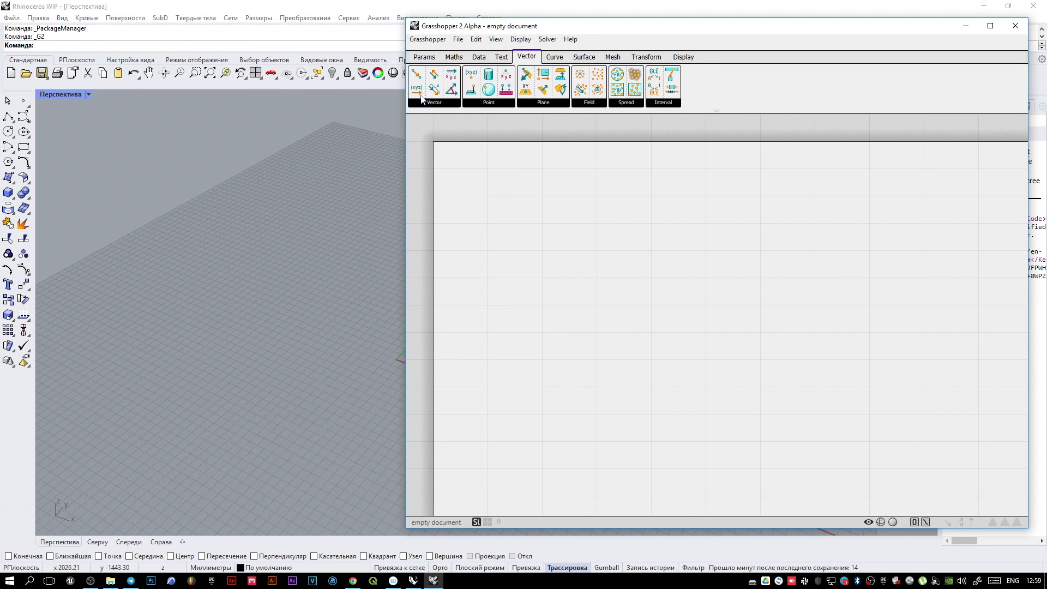
left_click(434, 103)
left_click(488, 103)
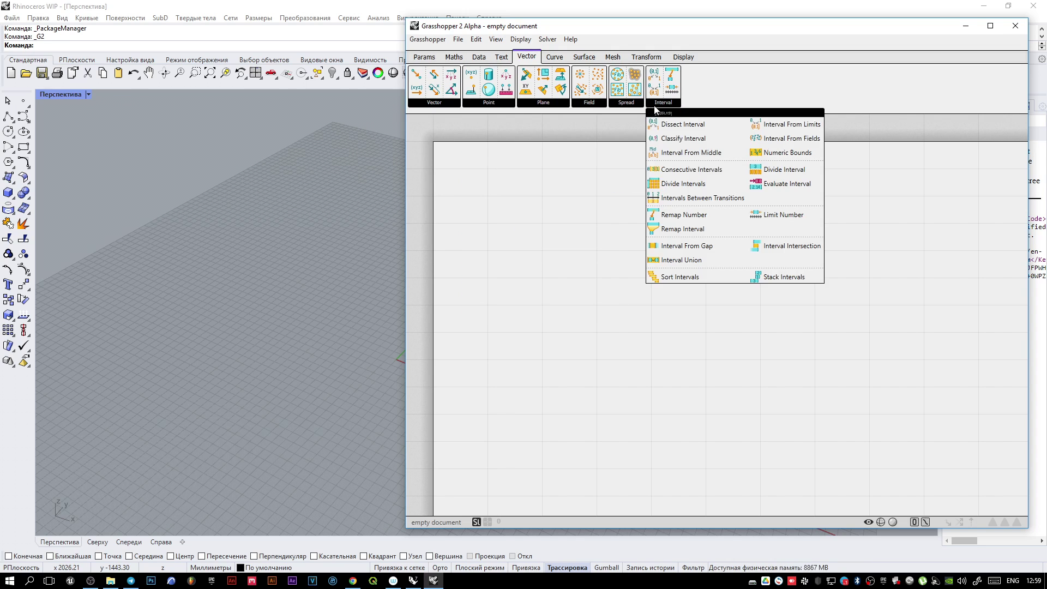
Step: Browse the Curve tab's Polygons, Freeform and Analysis panels, briefly glancing at Surface
left_click(555, 56)
mouse_move(427, 103)
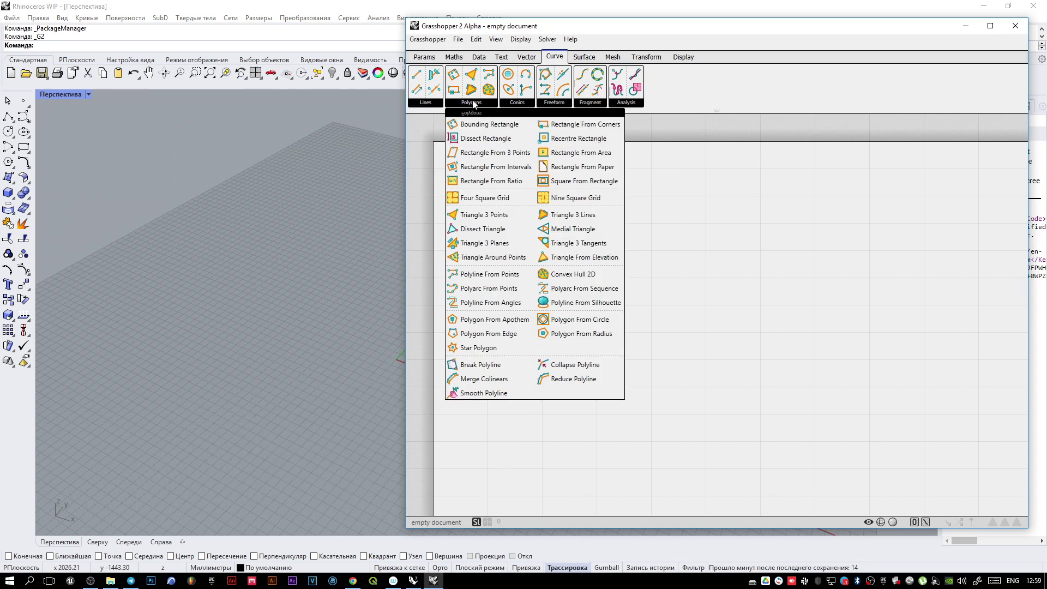
mouse_move(473, 103)
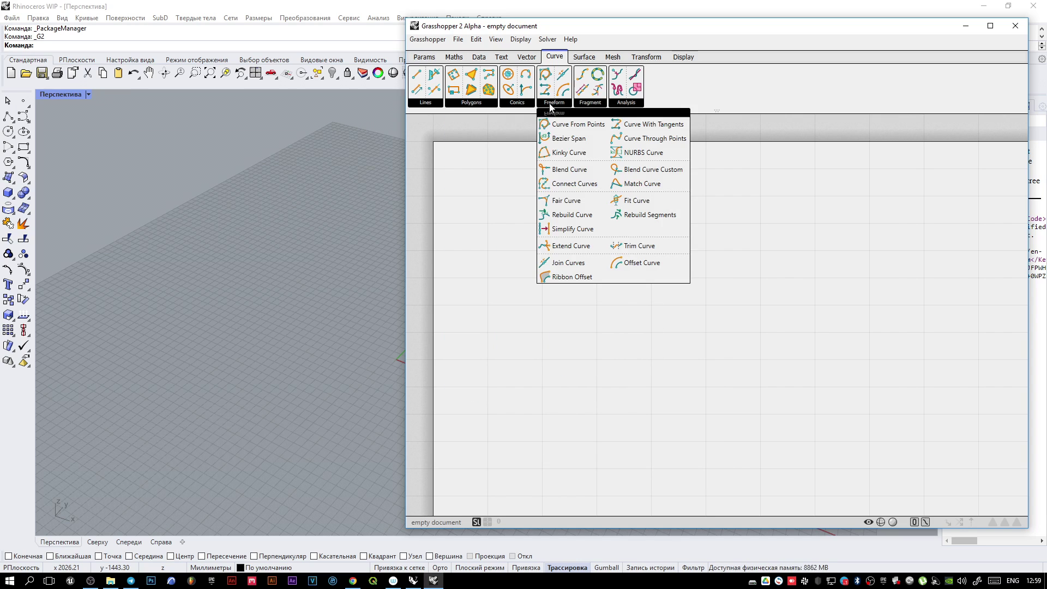
mouse_move(582, 106)
mouse_move(631, 110)
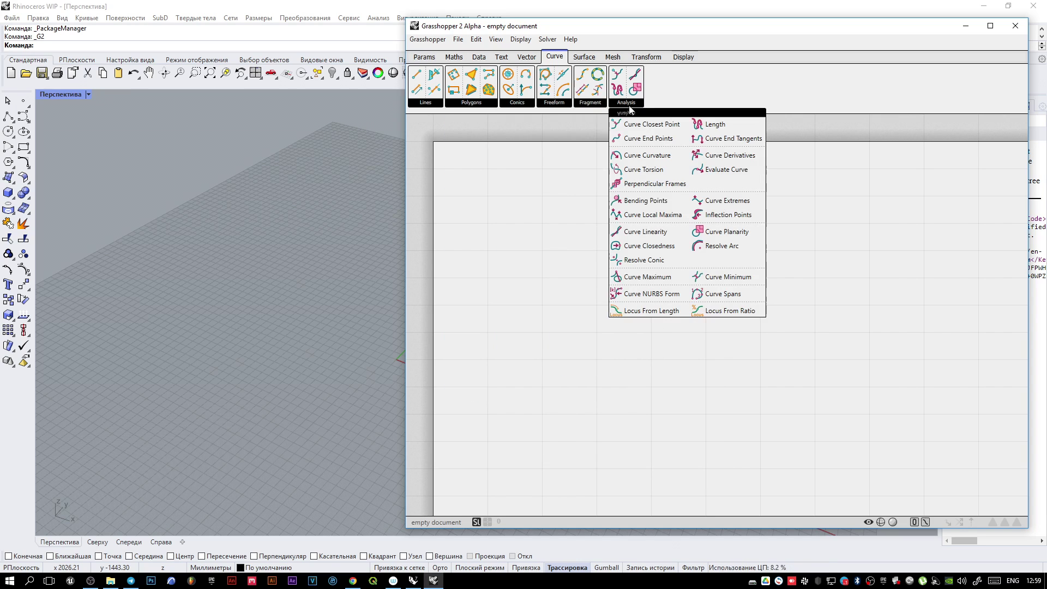
left_click(532, 59)
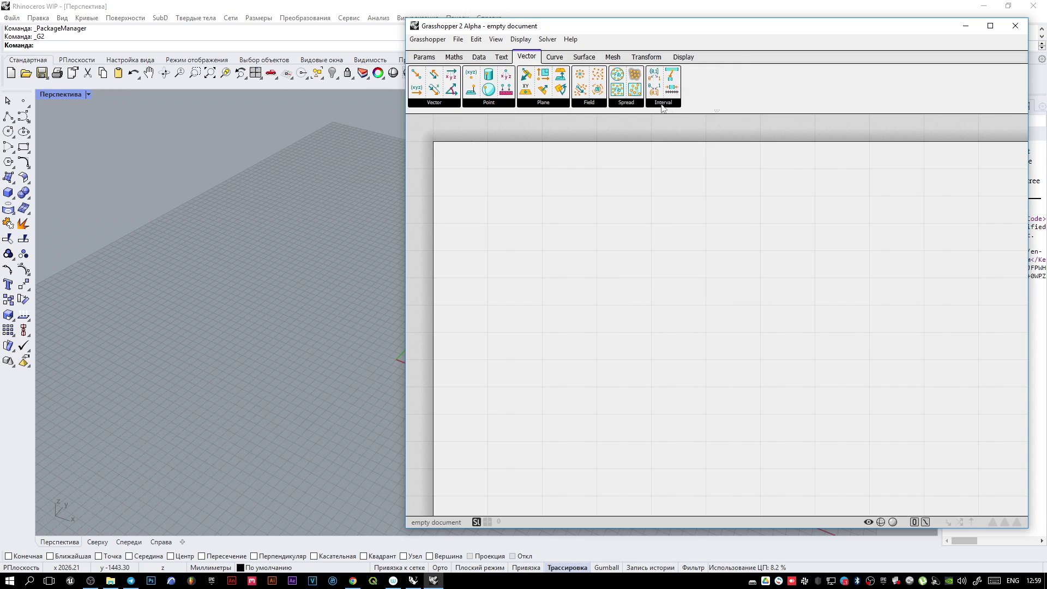
left_click(557, 57)
left_click(575, 57)
left_click(554, 57)
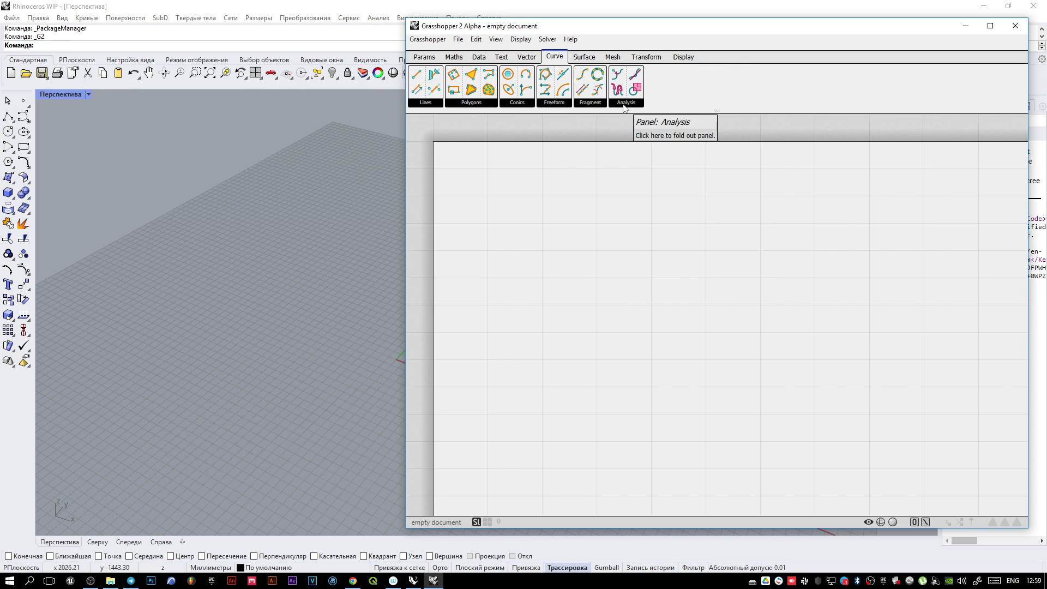
Step: In Grasshopper 1, view the Vector, Curve Analysis, Surface and Mesh components
left_click(415, 581)
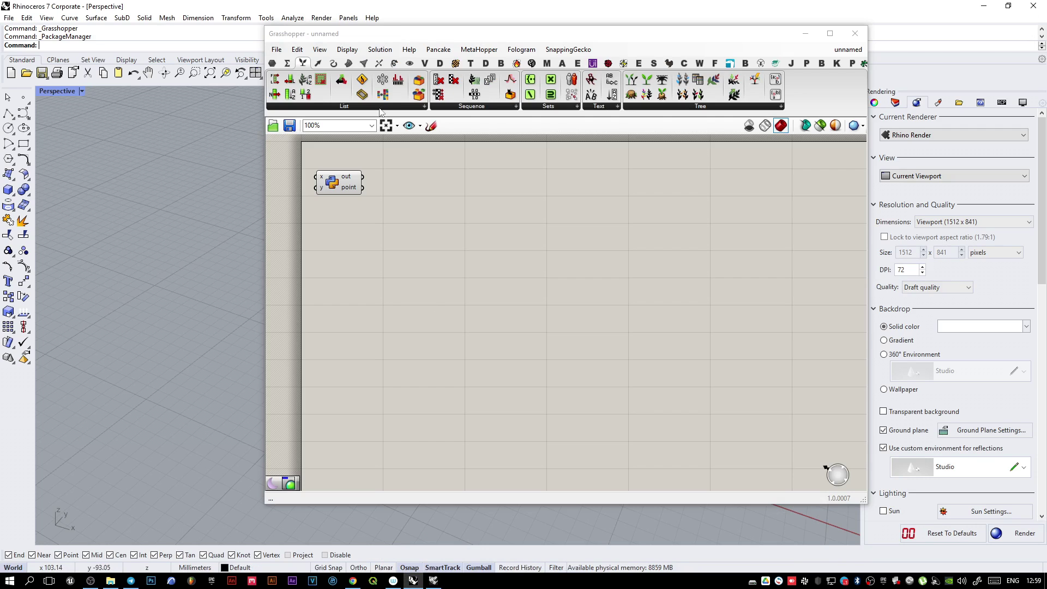
left_click(317, 64)
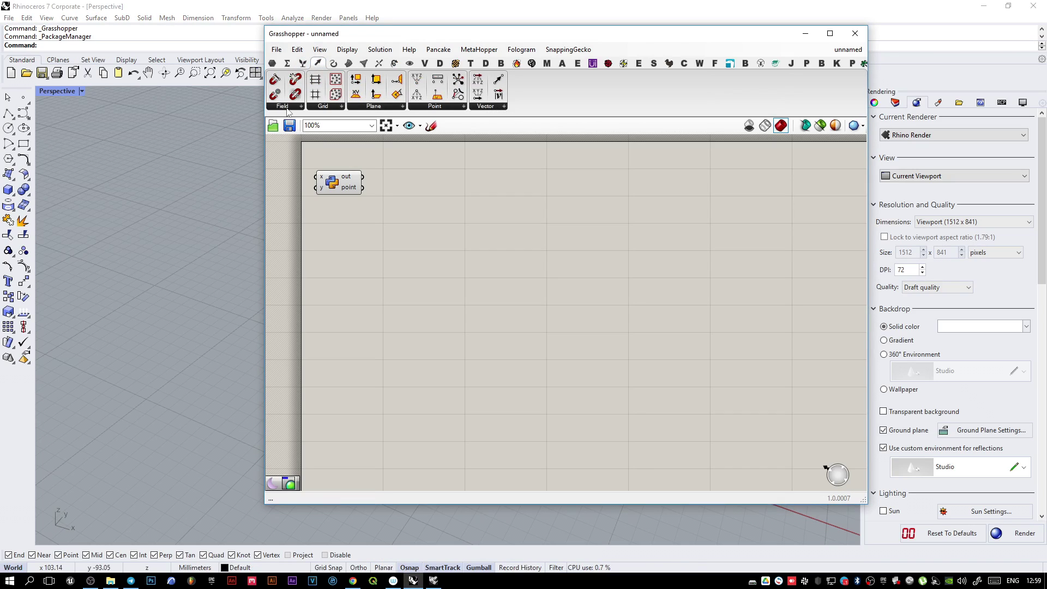
left_click(333, 63)
left_click(299, 106)
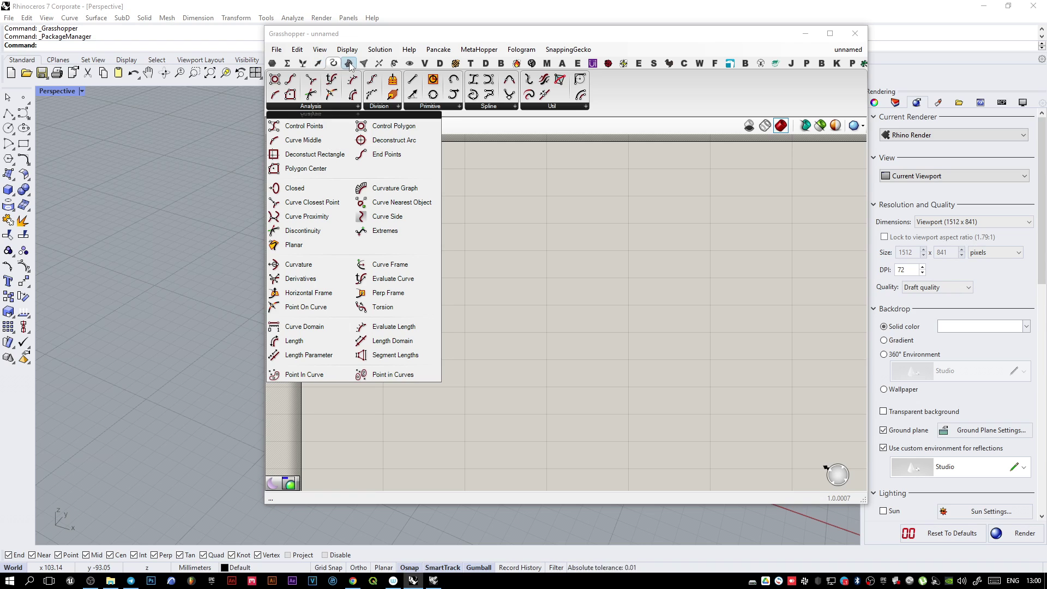
left_click(349, 64)
left_click(322, 108)
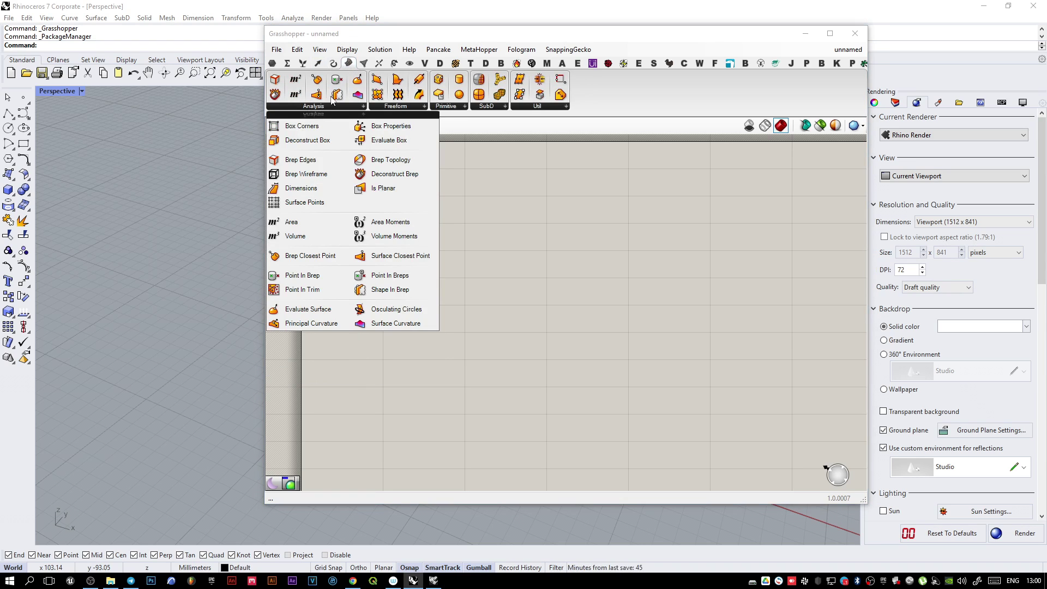
left_click(363, 63)
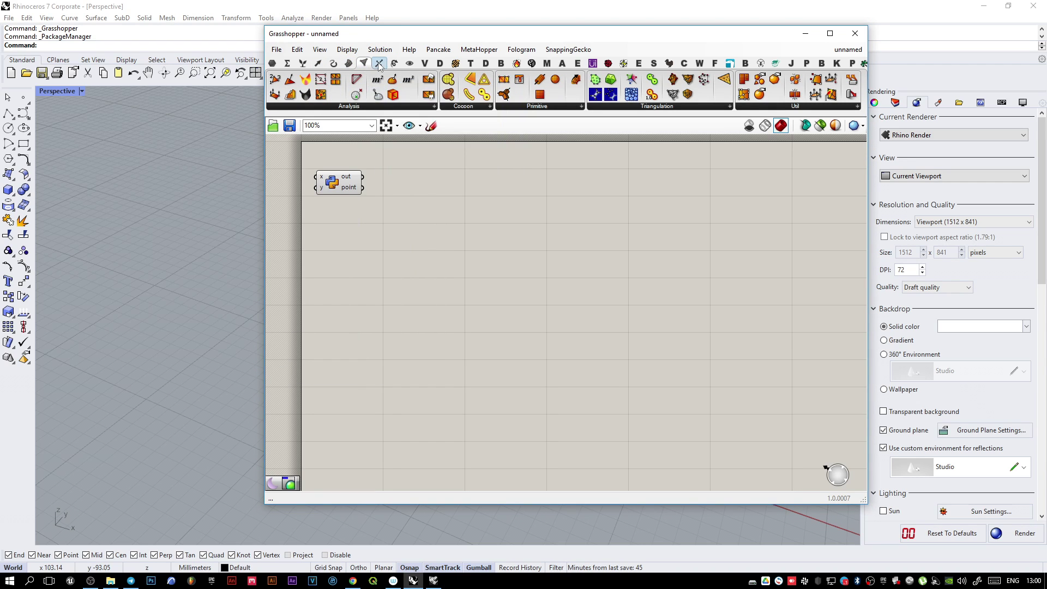
Step: Flip through Grasshopper 1's Curve, Surface, Mesh and Vector tabs, then switch to Grasshopper 2
left_click(380, 66)
left_click(349, 64)
left_click(334, 65)
left_click(364, 65)
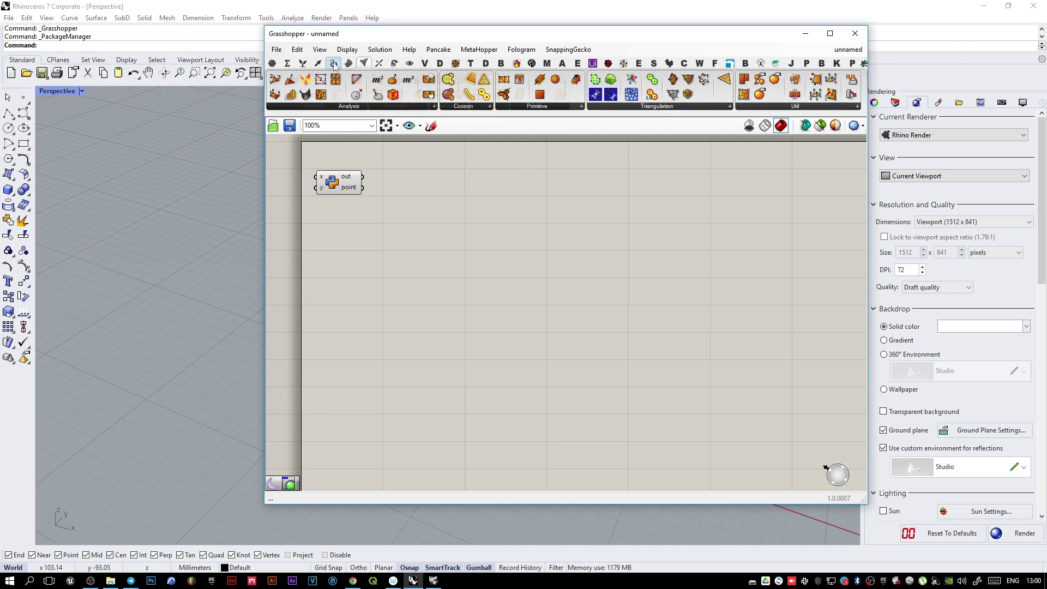
left_click(349, 64)
left_click(349, 64)
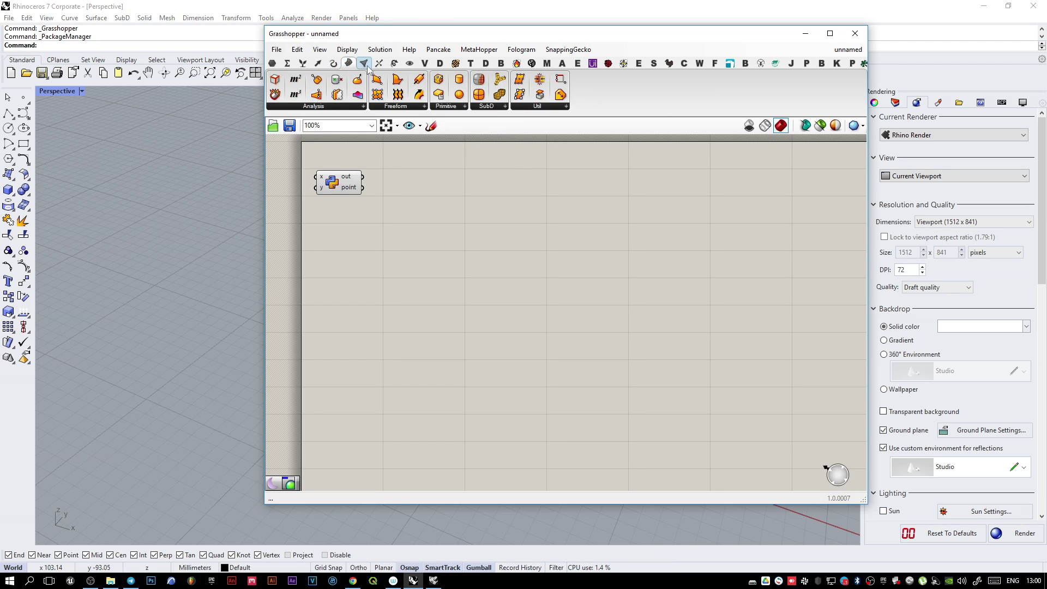
left_click(333, 64)
left_click(319, 64)
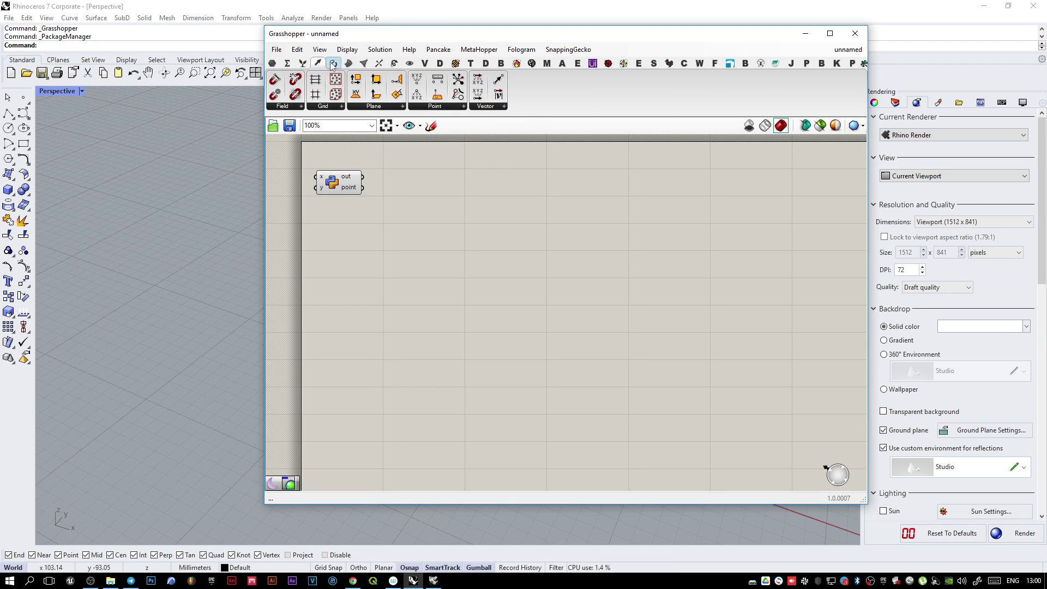
left_click(364, 64)
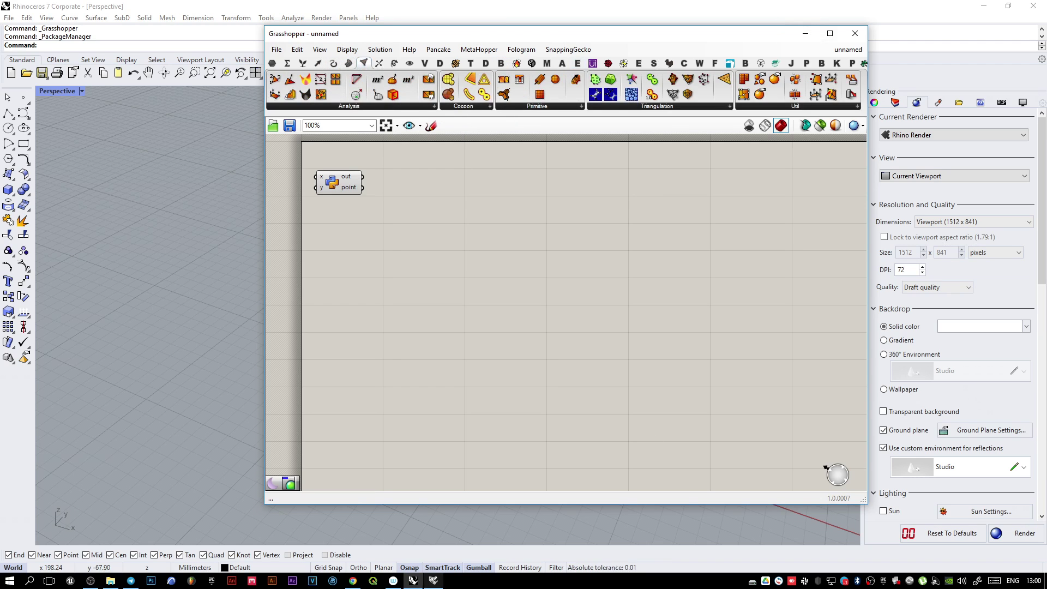
left_click(433, 581)
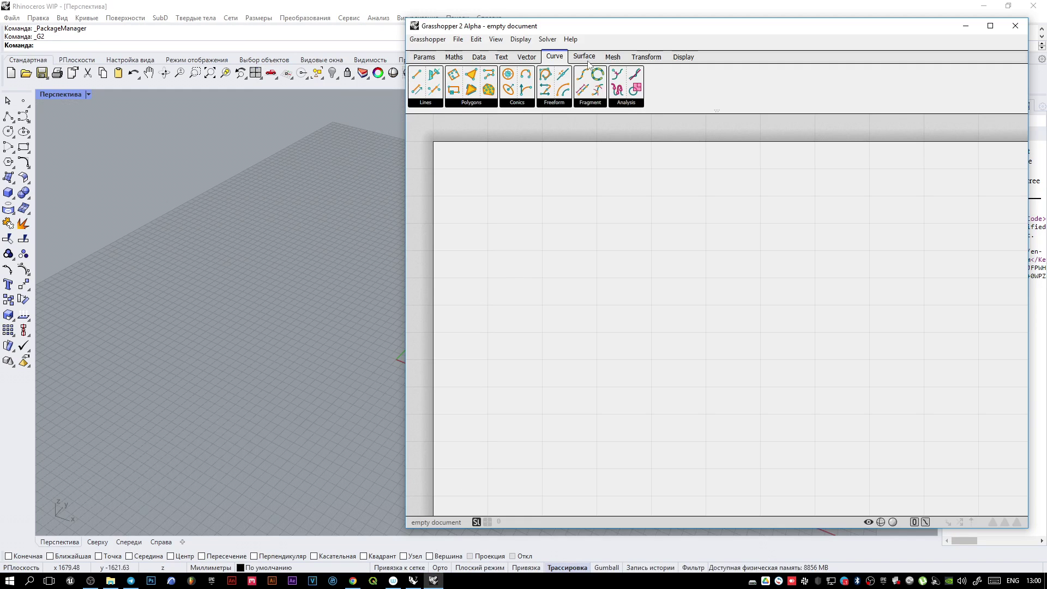
Step: Show Grasshopper 2's Surface and Mesh tabs, listing their Analysis components
left_click(528, 57)
left_click(552, 57)
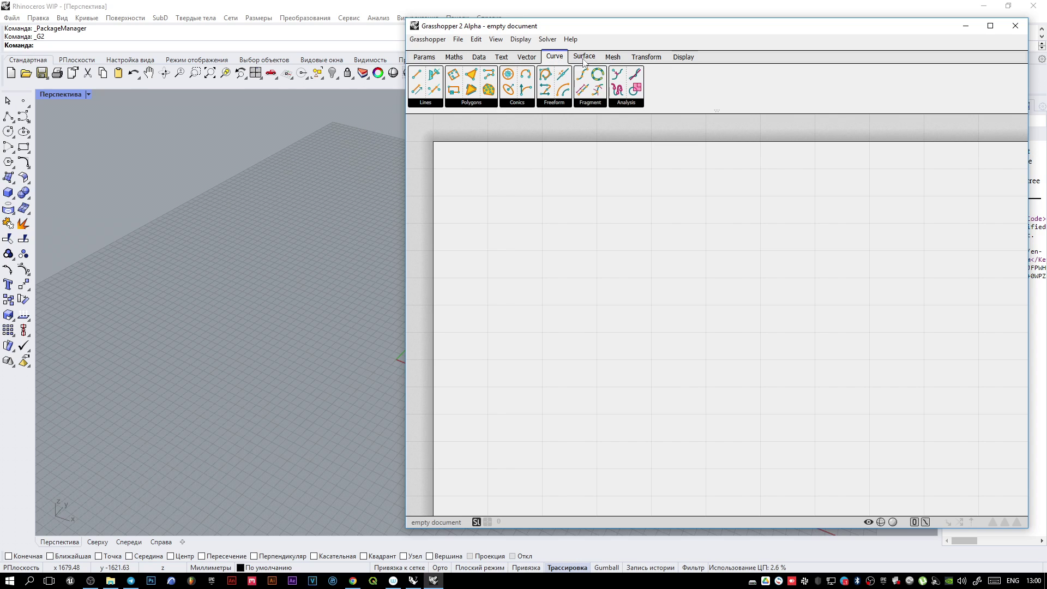
left_click(584, 57)
left_click(552, 106)
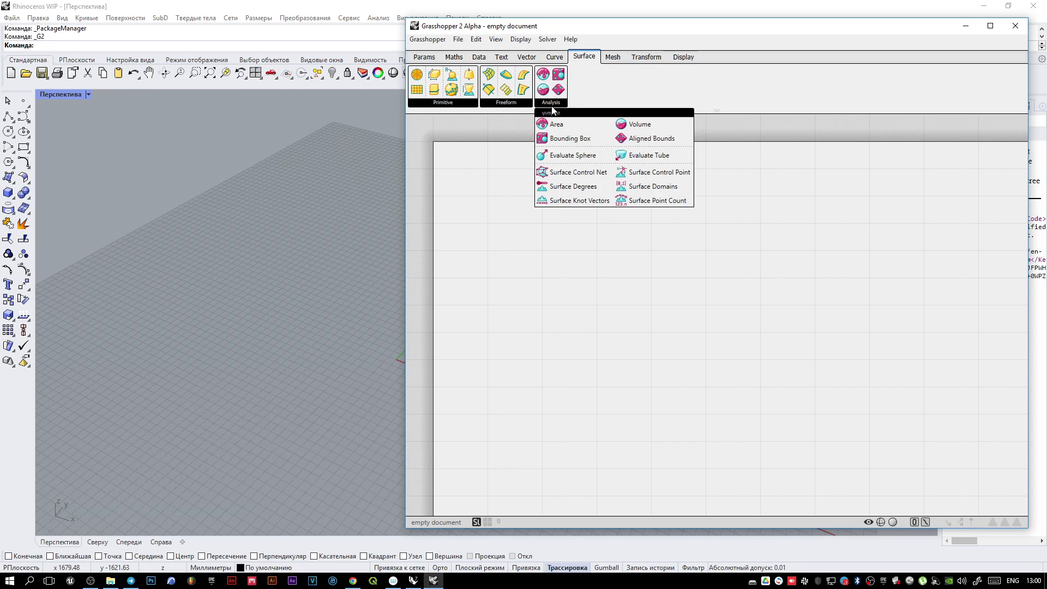
left_click(603, 58)
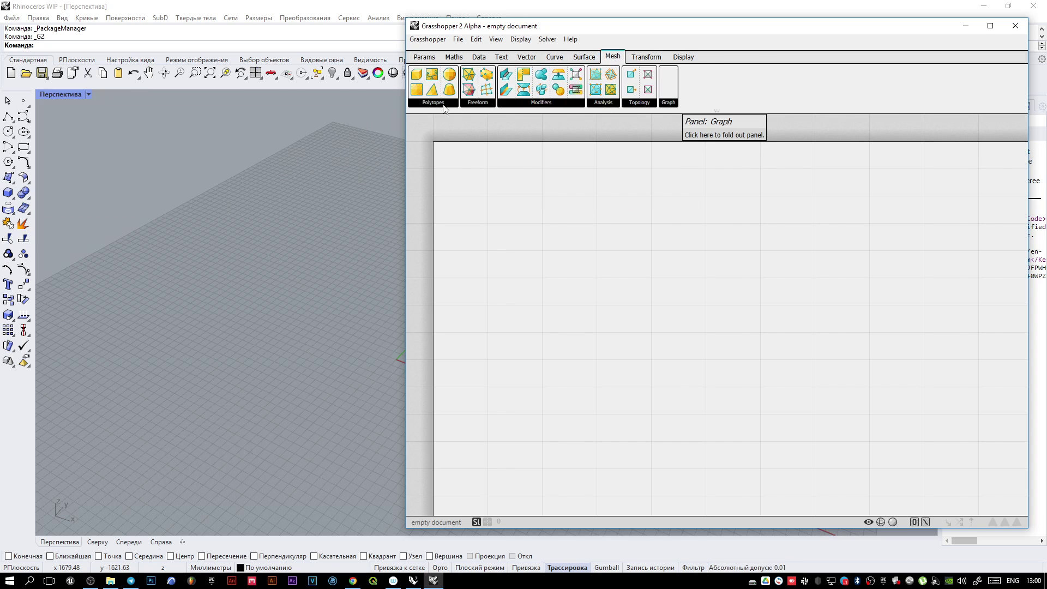
left_click(604, 106)
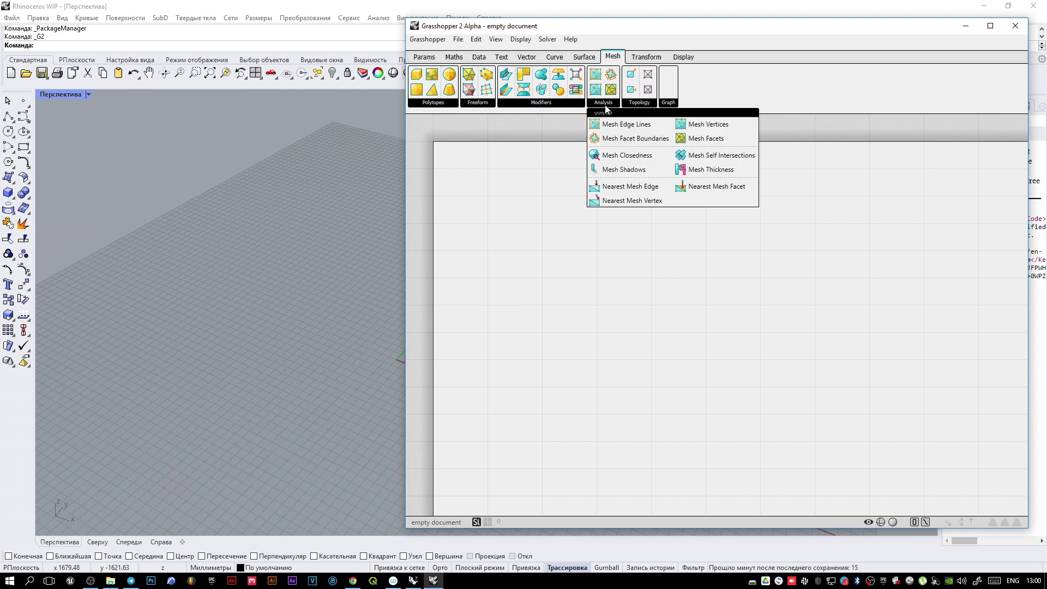
Step: List the Transform tab's rigid components and the Display tab's Colour components
left_click(643, 58)
left_click(647, 57)
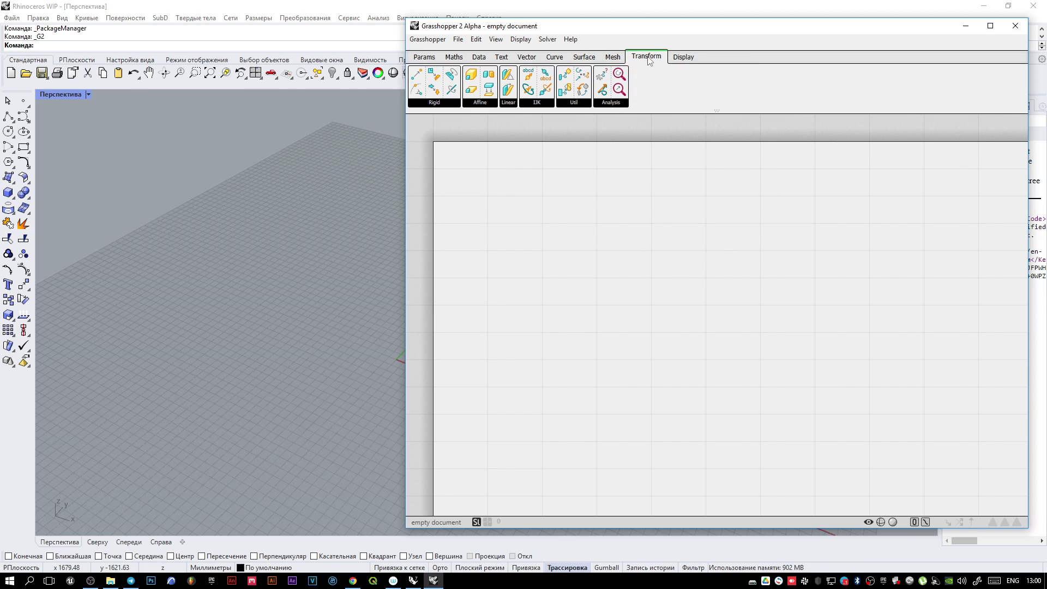
left_click(439, 103)
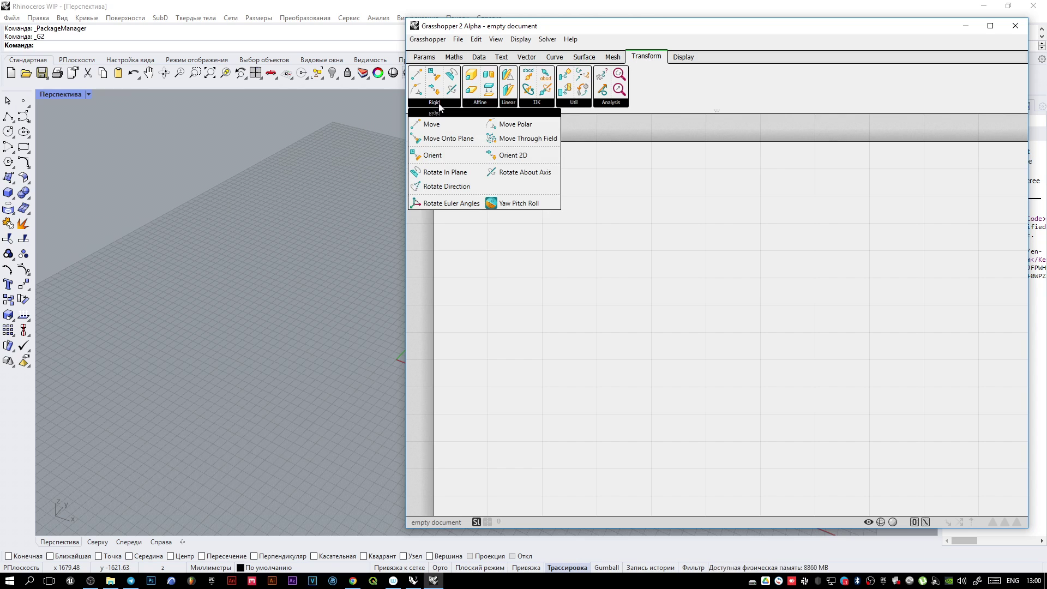
left_click(684, 58)
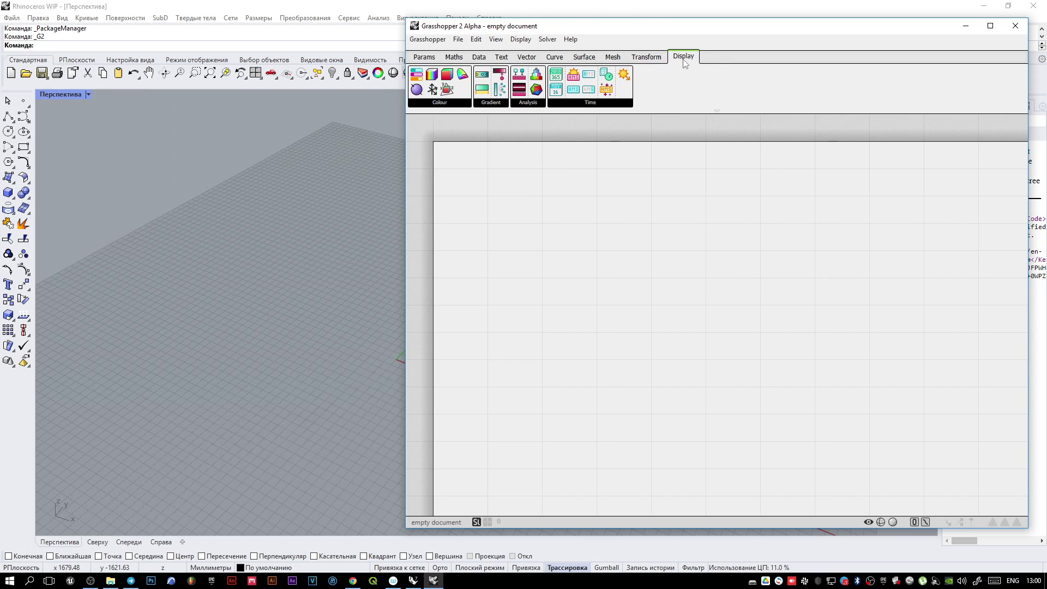
left_click(427, 105)
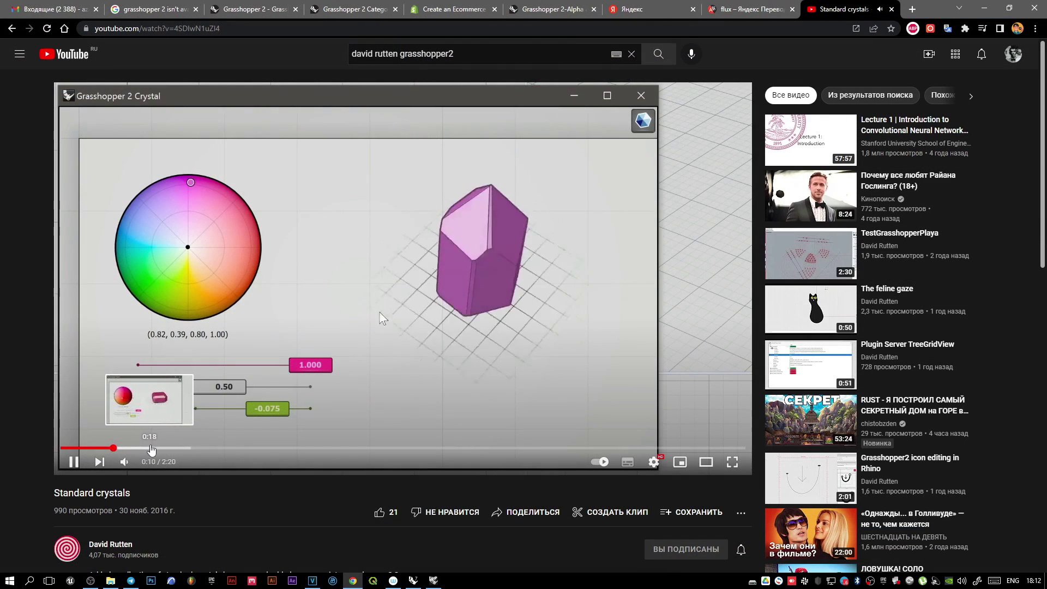
Step: Seek ahead through the crystals video and the Gradient Editor video past the two-minute mark
left_click(221, 449)
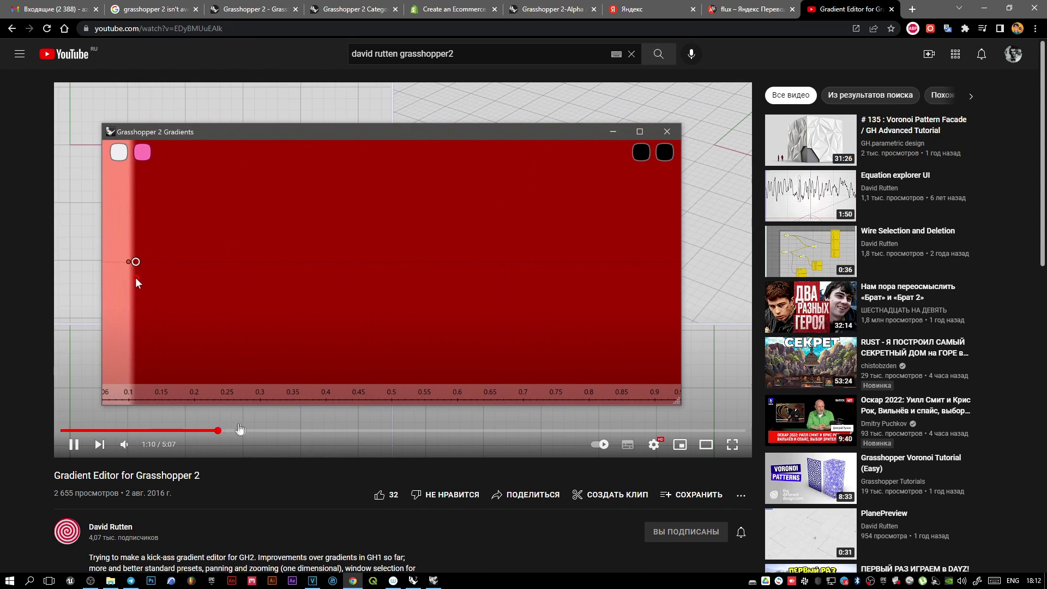
left_click_drag(293, 434, 328, 435)
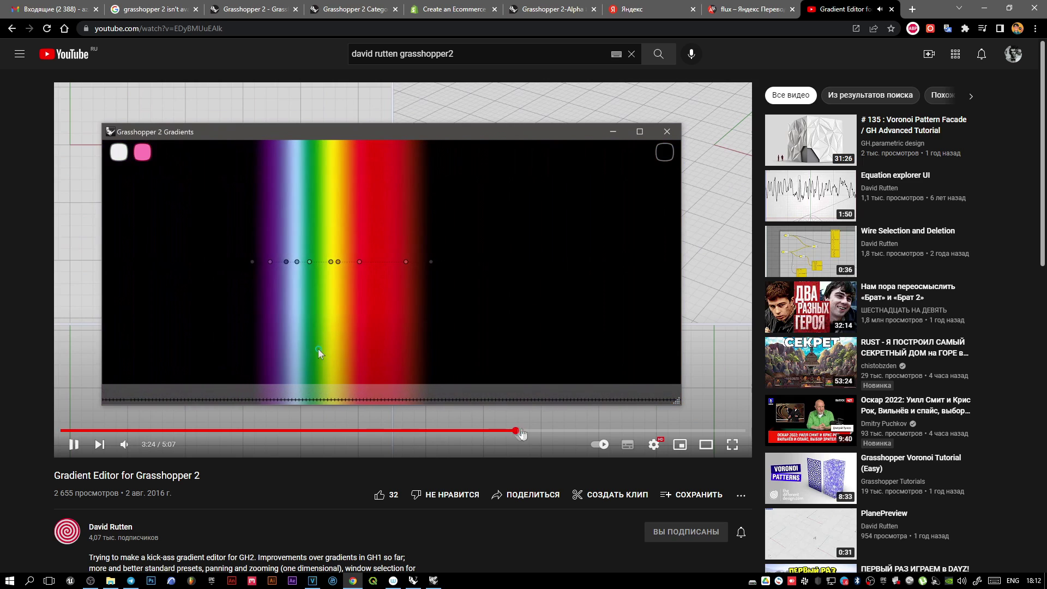
left_click(518, 431)
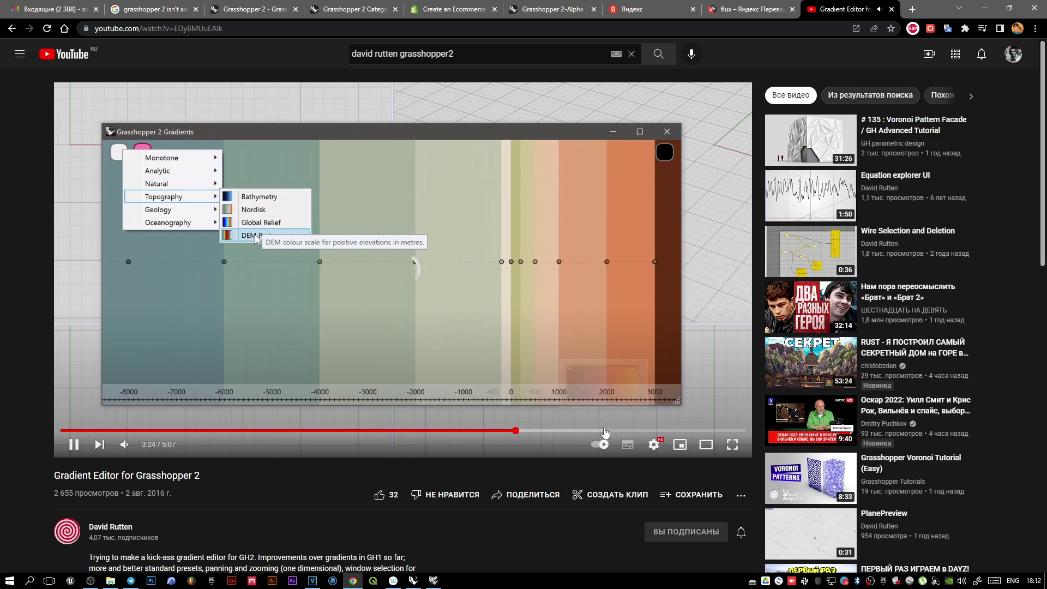
left_click(605, 432)
Step: Go back two pages and open the Interpretation of HDR colours short
key("alt+Left")
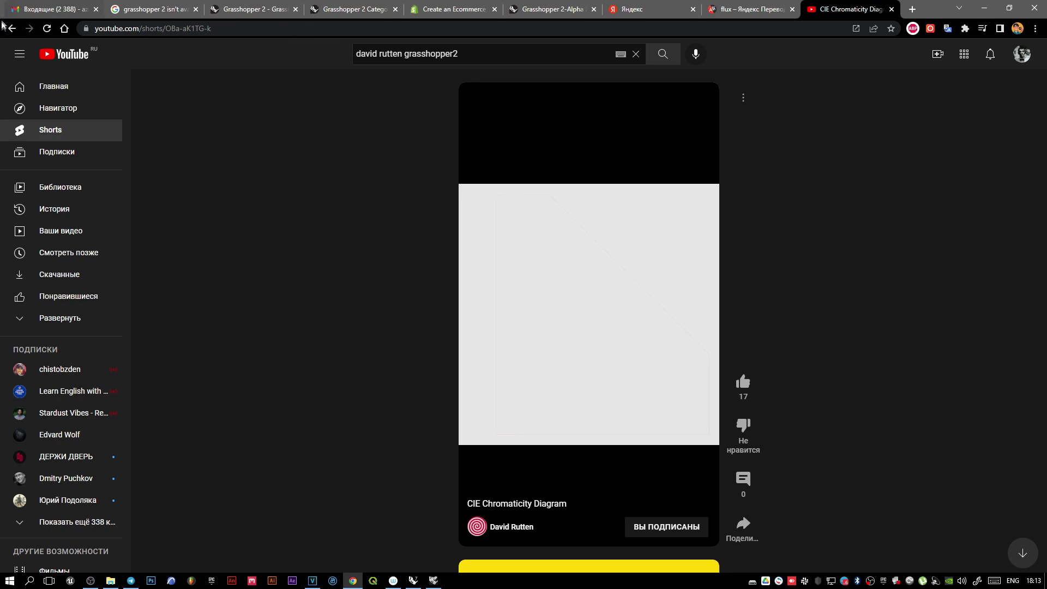
key("alt+Left")
left_click(622, 437)
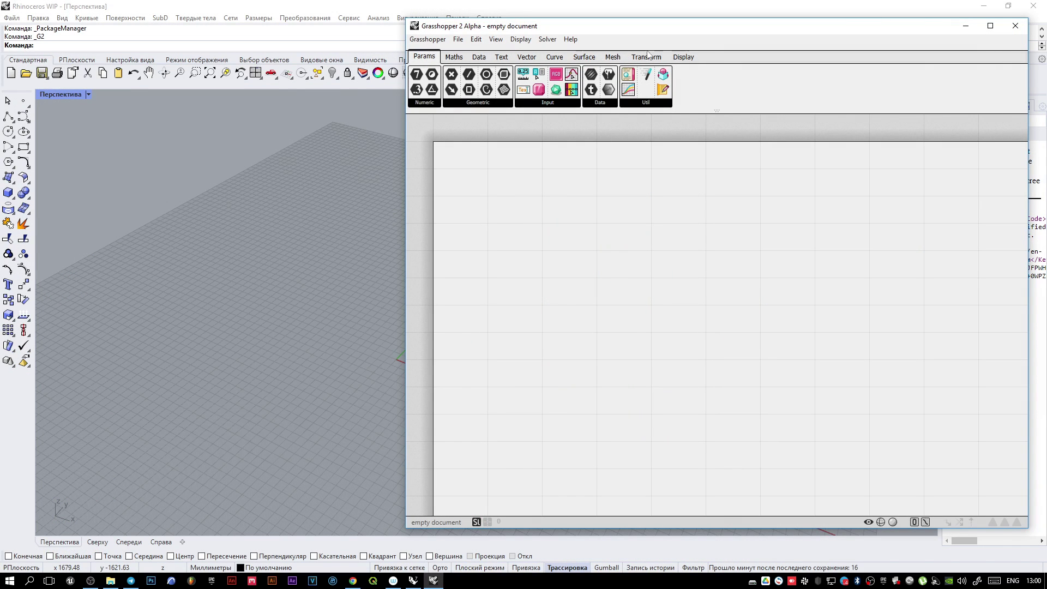
Step: Resize the Grasshopper 2 window and list Input components like Slider, Value and Gradient Editor
left_click_drag(404, 159, 544, 159)
right_click_drag(274, 356, 598, 251)
left_click_drag(545, 252, 443, 263)
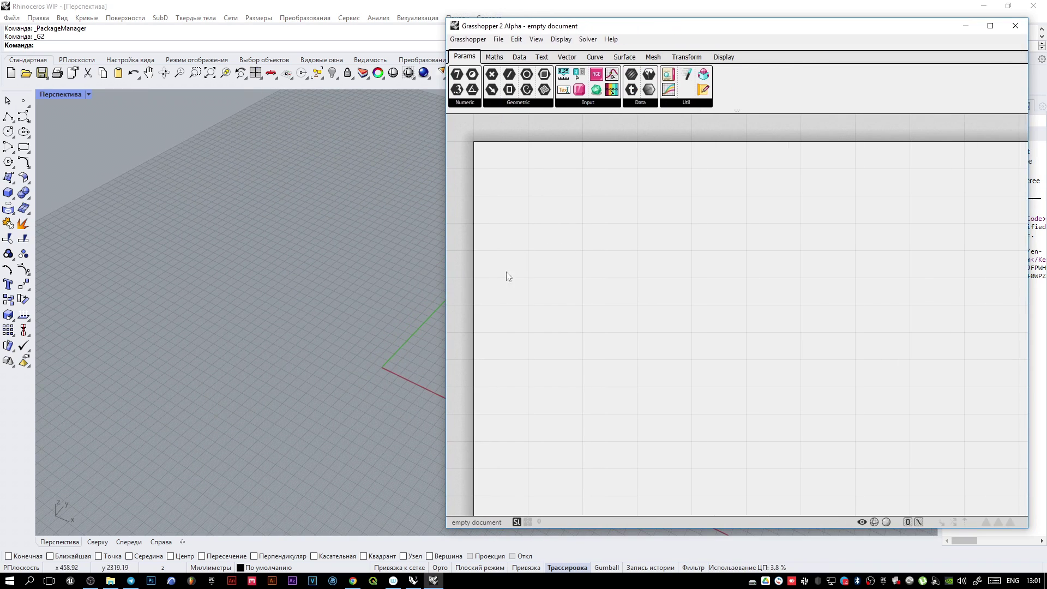
left_click(586, 103)
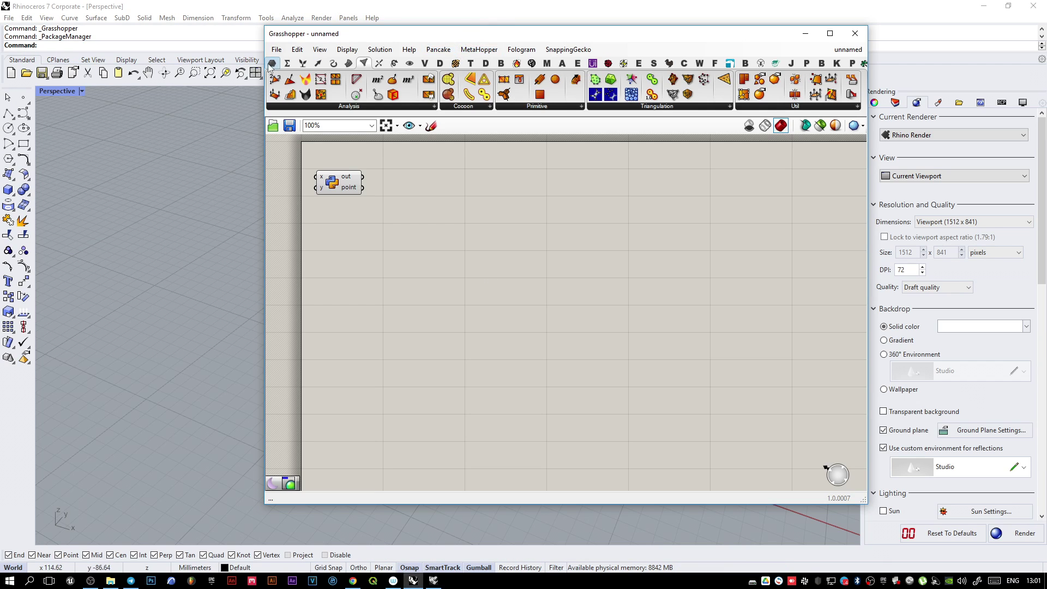
Step: Place a Panel from Params > Input and wire the Python point output into it
left_click(271, 64)
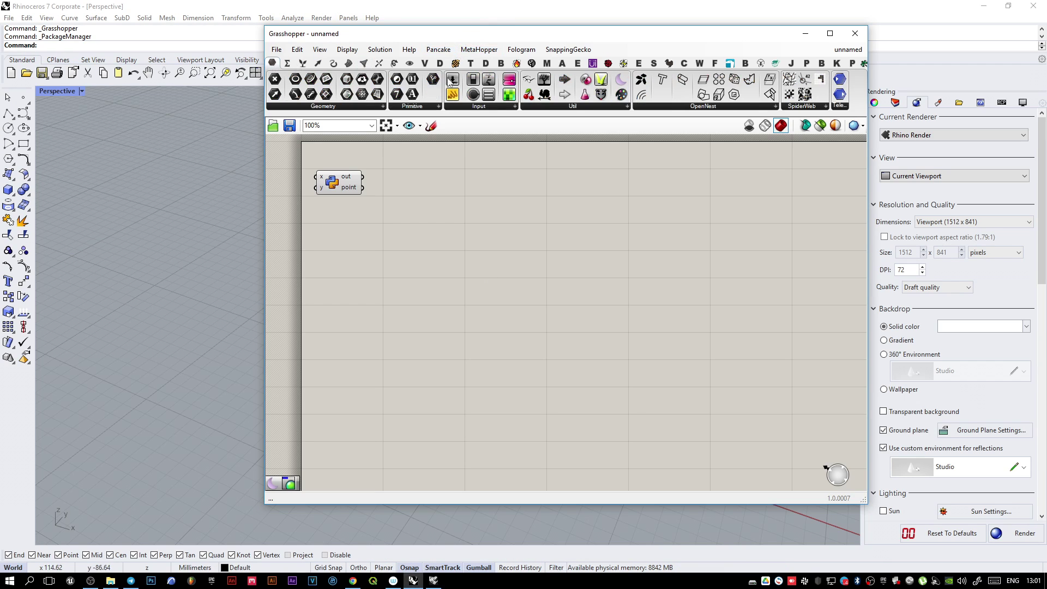
left_click(474, 106)
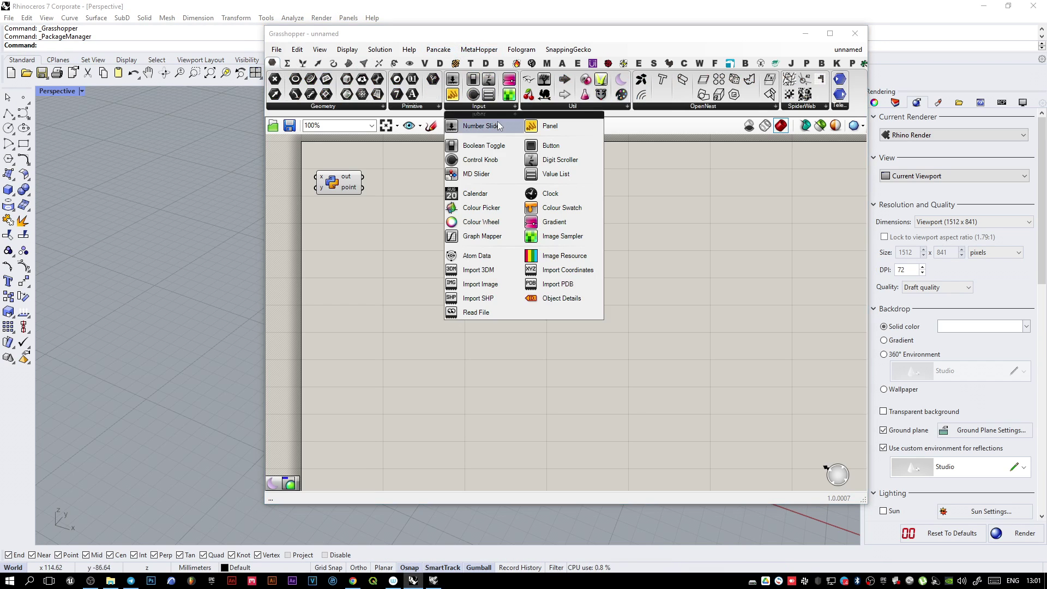
left_click(549, 126)
left_click(480, 277)
scroll(482, 276, "up", 3)
left_click(481, 278)
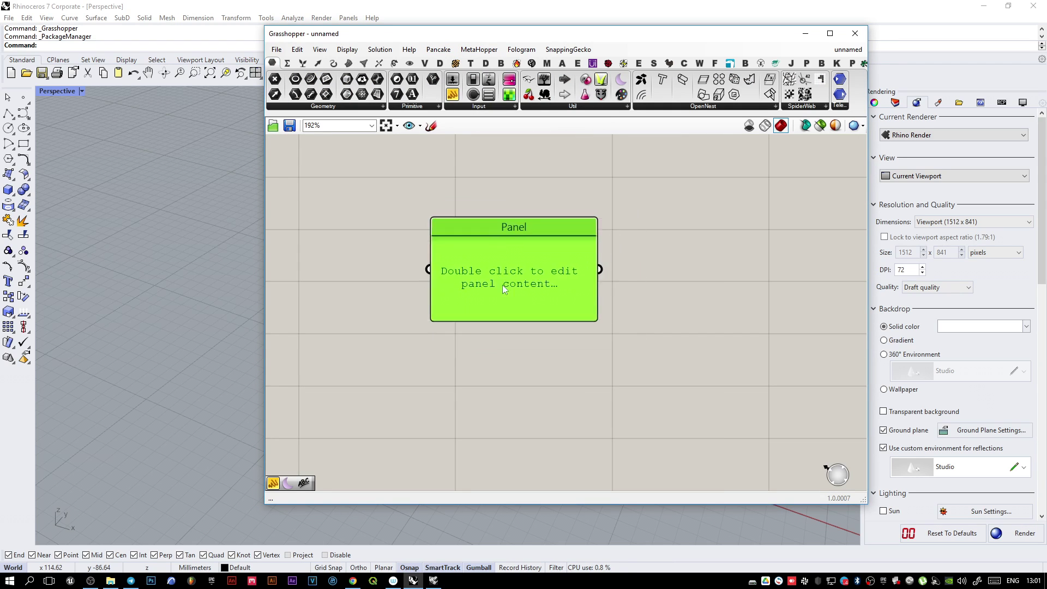
scroll(480, 256, "down", 3)
left_click(428, 188)
left_click_drag(464, 241, 464, 212)
Step: Stretch the Panel taller, align it with its wire, and delete a stray duplicate
scroll(461, 205, "up", 2)
scroll(497, 194, "up", 2)
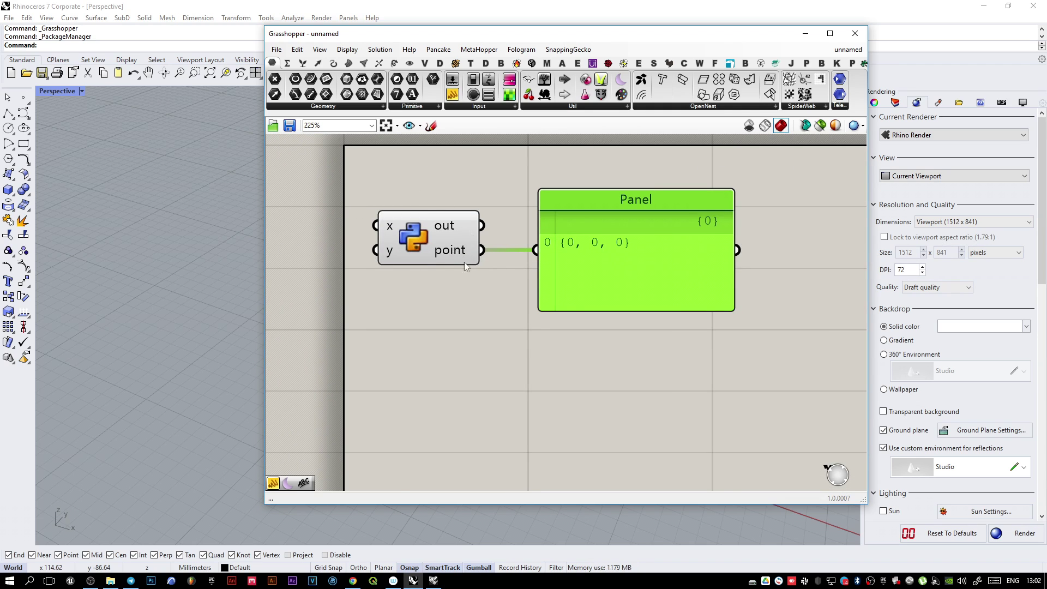
left_click(481, 290)
right_click_drag(485, 294, 420, 273)
left_click_drag(530, 290, 540, 484)
scroll(560, 214, "down", 1)
right_click_drag(560, 214, 538, 247)
right_click_drag(533, 327, 596, 339)
scroll(594, 305, "down", 1)
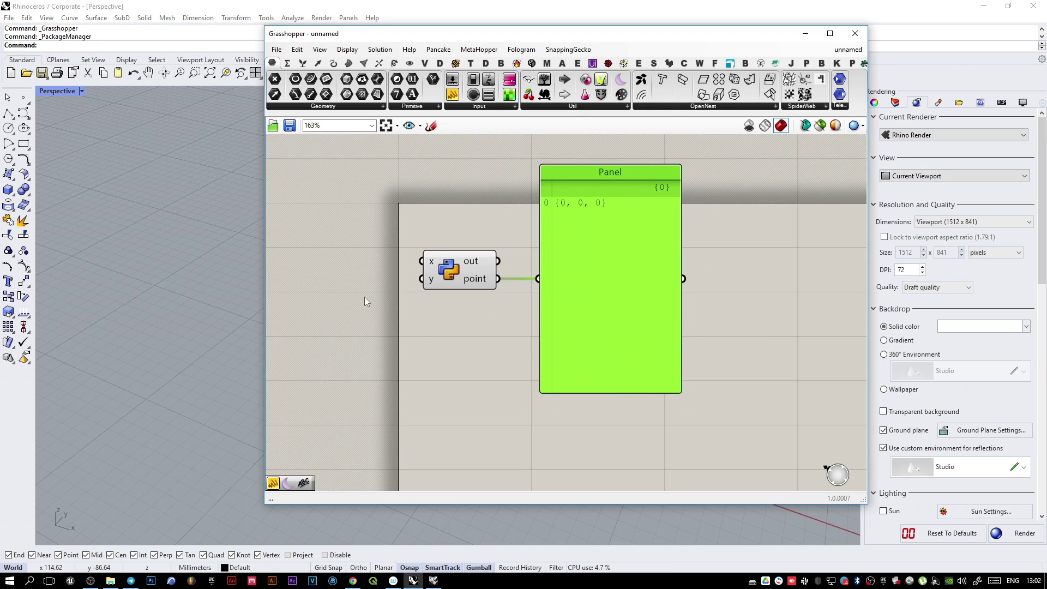
left_click_drag(617, 276, 438, 432, "alt")
right_click_drag(424, 422, 492, 295)
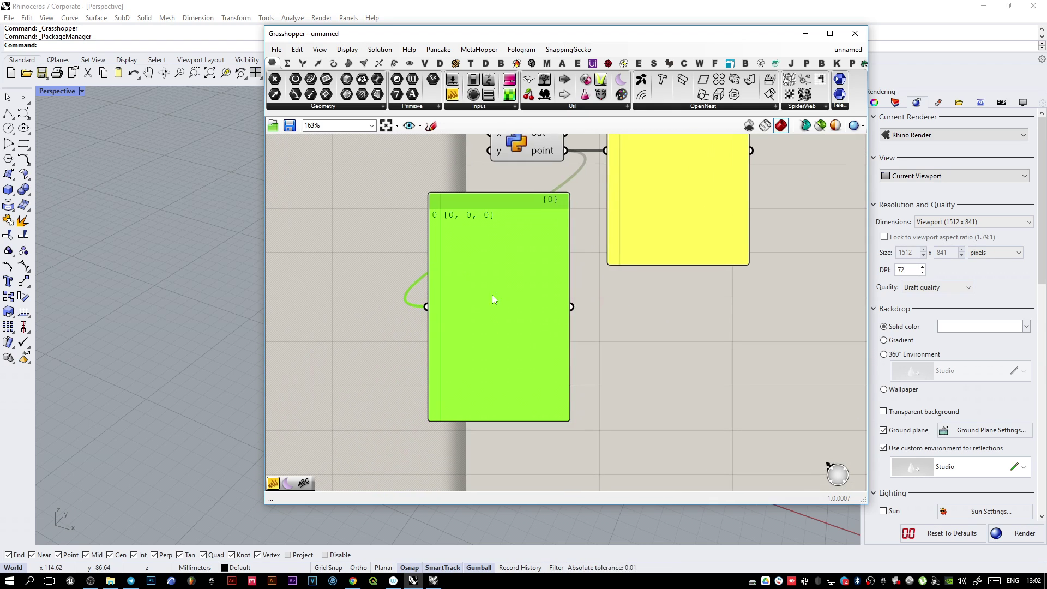
key("Delete")
Step: Add a second Panel reading 1234454 and remove an extra lower panel
left_click(479, 106)
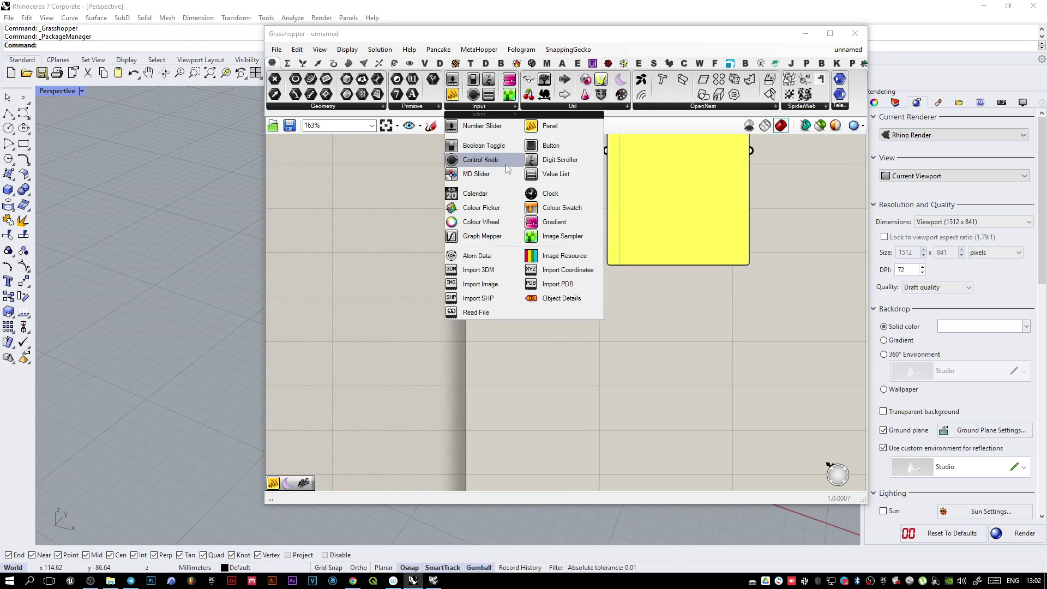
left_click_drag(482, 163, 527, 338)
double_click(546, 338)
type("12")
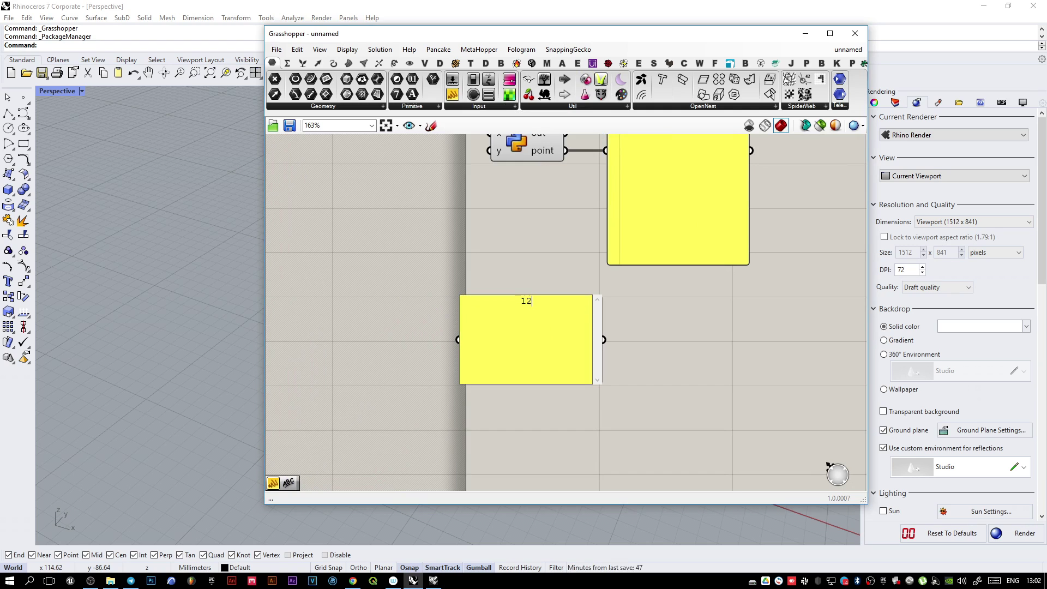
type("34454")
left_click(700, 334)
scroll(534, 382, "down", 3)
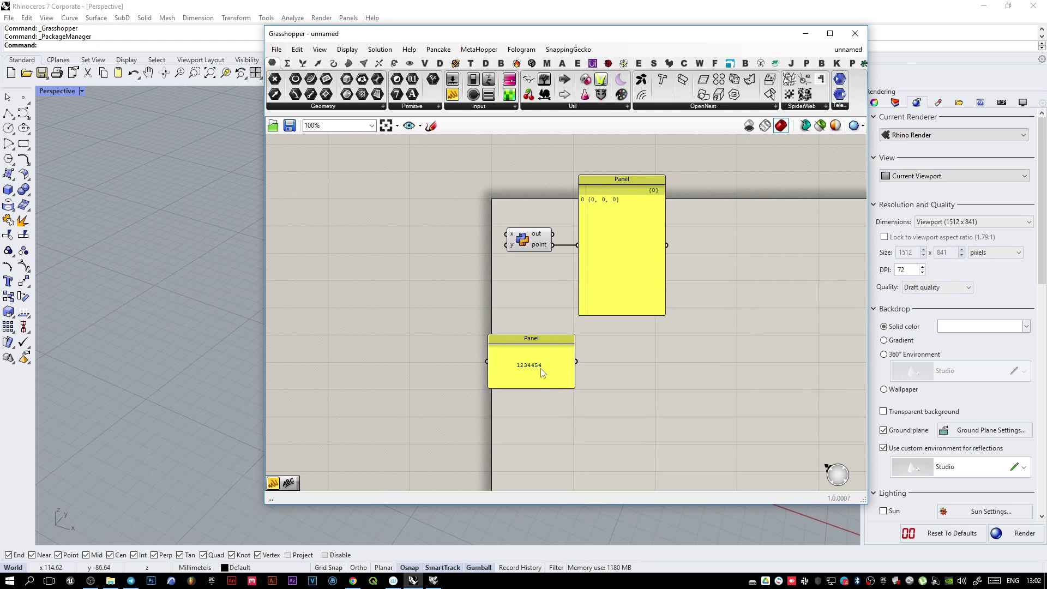
left_click(541, 368)
key("Delete")
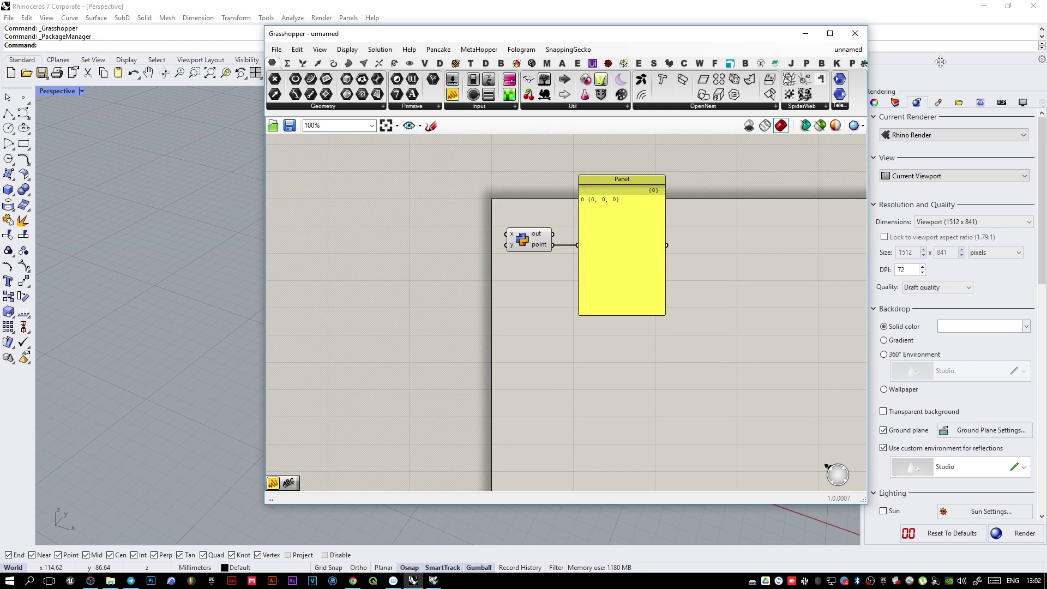
Step: In Grasshopper 2 Alpha, place a number slider from Params > Input on the canvas
left_click(985, 5)
left_click(582, 103)
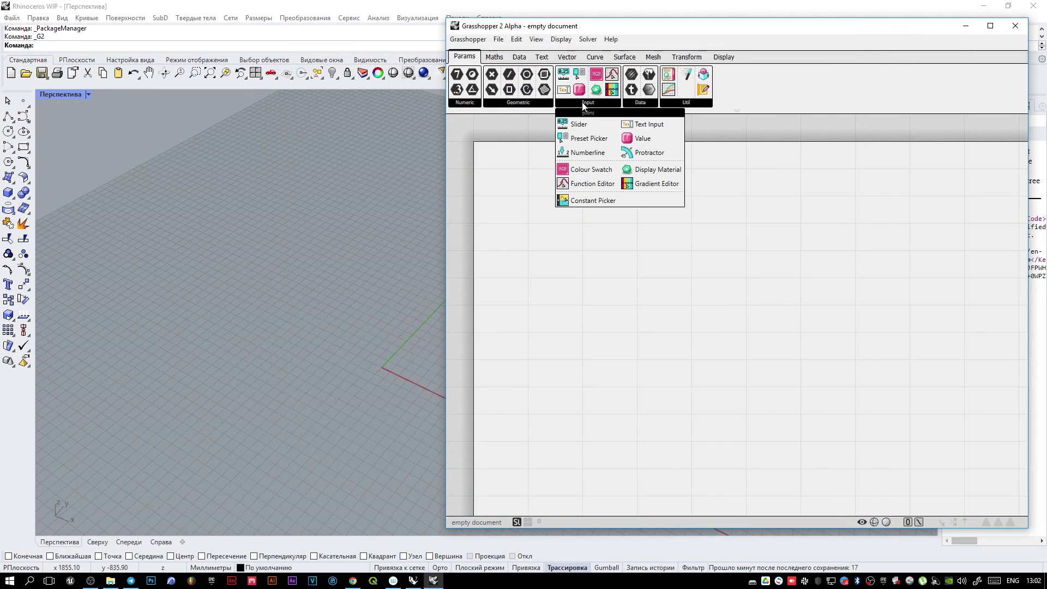
left_click_drag(578, 124, 549, 227)
scroll(541, 237, "up", 2)
Step: Name the slider 1234, shift it right and down, then return to Grasshopper 1
right_click(500, 230)
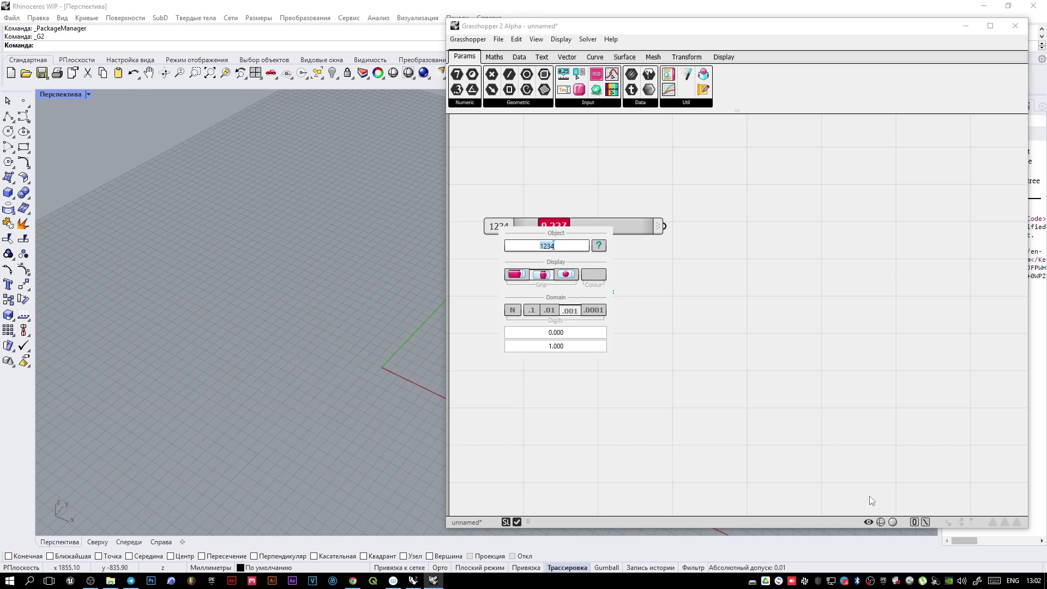
key("alt+shift")
key("alt+shift")
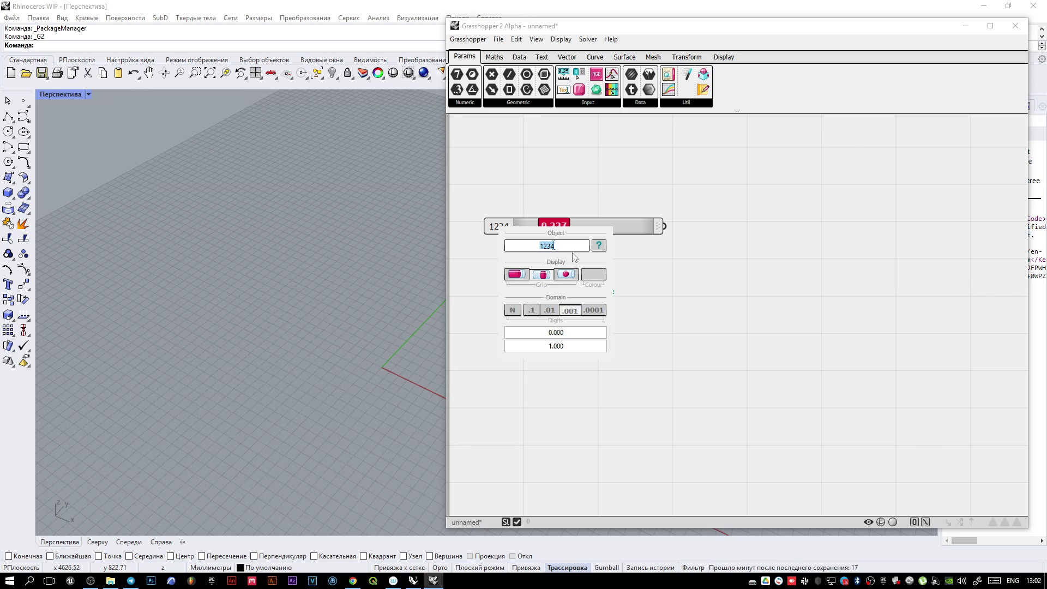
key("alt+shift")
left_click(701, 294)
left_click_drag(501, 228, 562, 259)
right_click(562, 259)
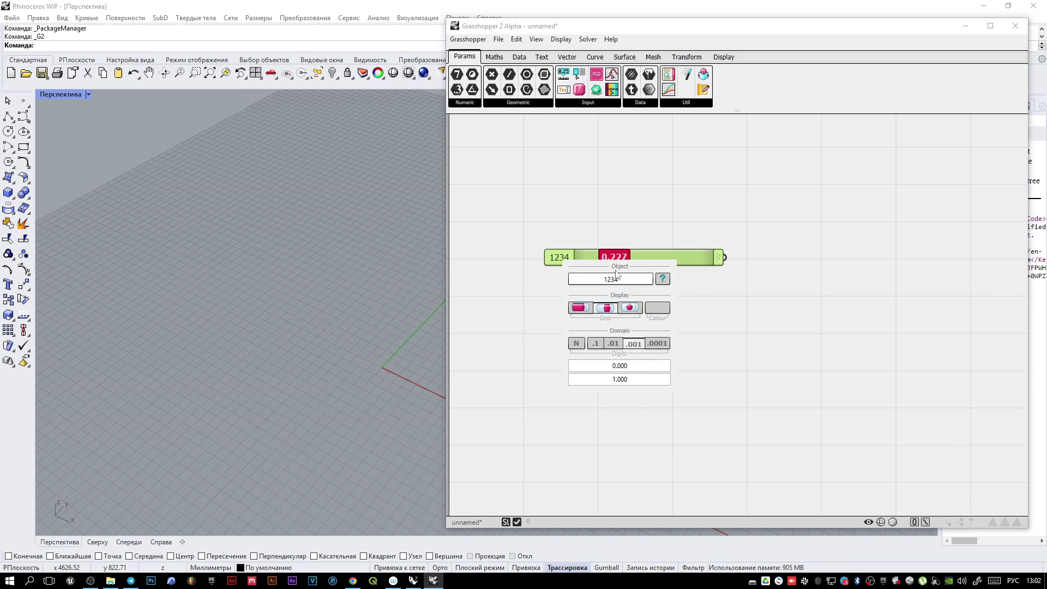
left_click(741, 403)
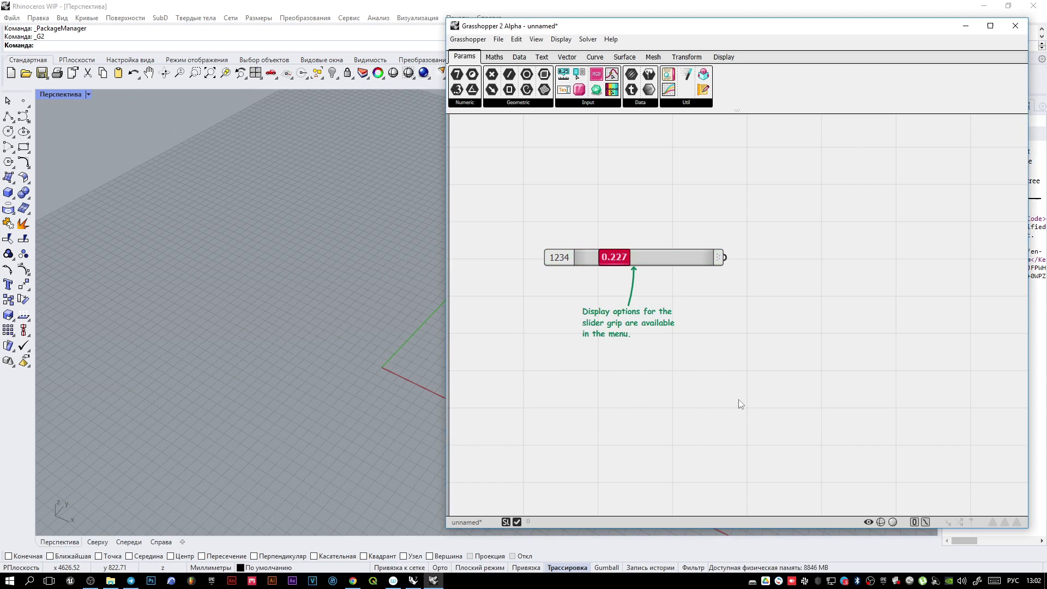
left_click(413, 581)
Step: Place a Number Slider from Params > Input below the yellow panel
scroll(531, 200, "up", 2)
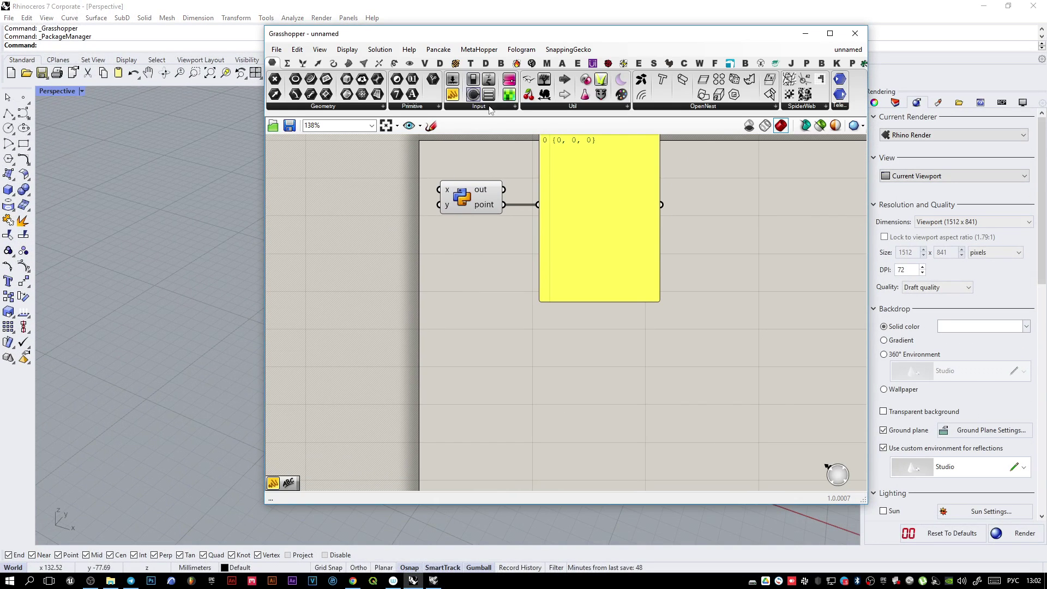
left_click(496, 114)
left_click(469, 123)
left_click(535, 365)
scroll(535, 366, "up", 2)
right_click_drag(535, 368, 471, 332)
left_click_drag(426, 312, 442, 331)
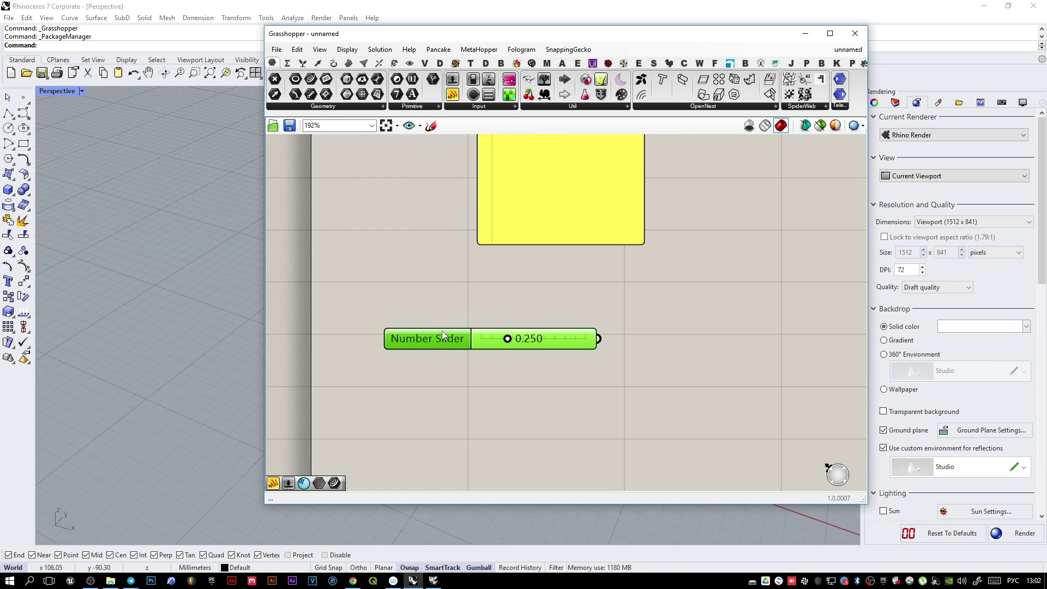
left_click(440, 376)
left_click(434, 581)
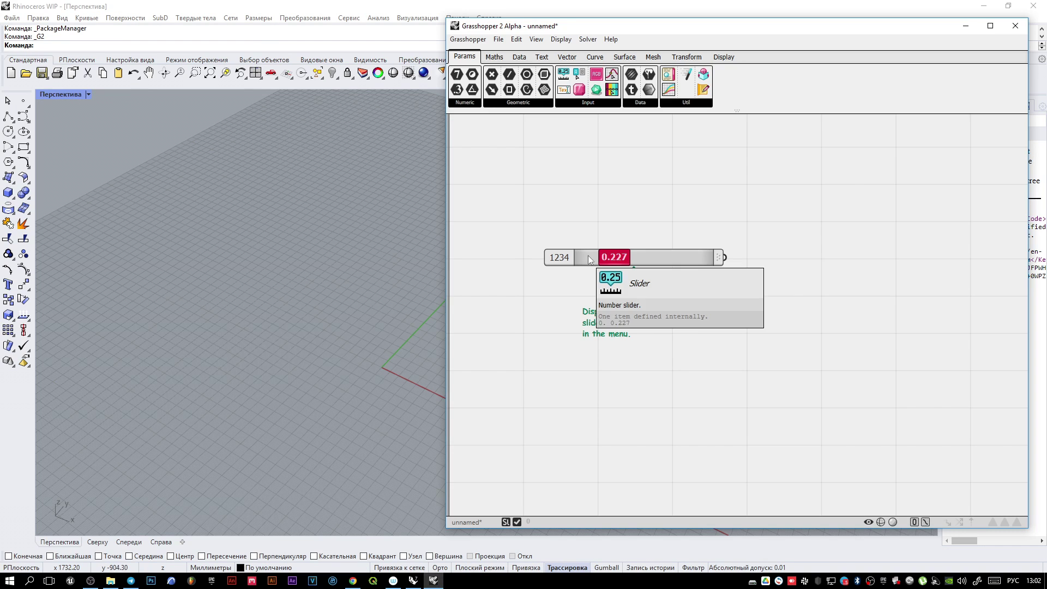
left_click(413, 580)
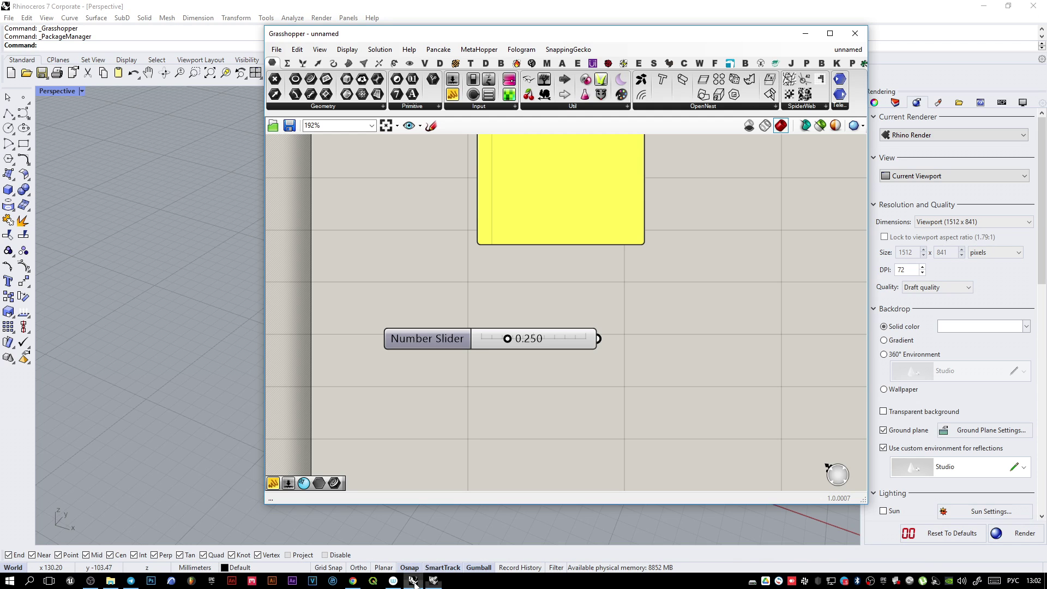
Step: Position the slider just under the panel, switching the keyboard to English
right_click(430, 338)
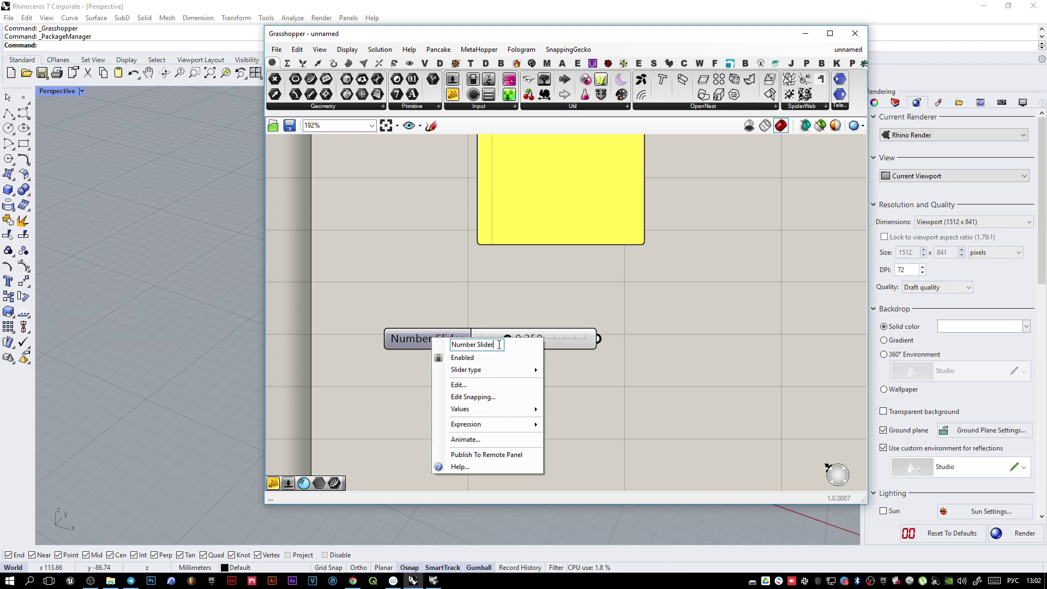
left_click(427, 338)
right_click(438, 338)
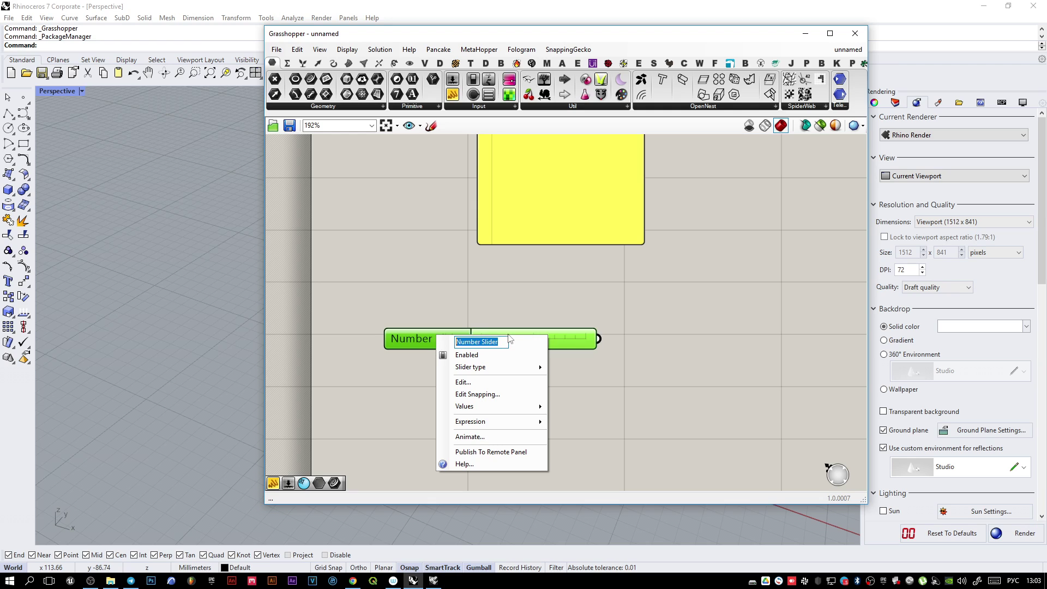
key("alt+shift")
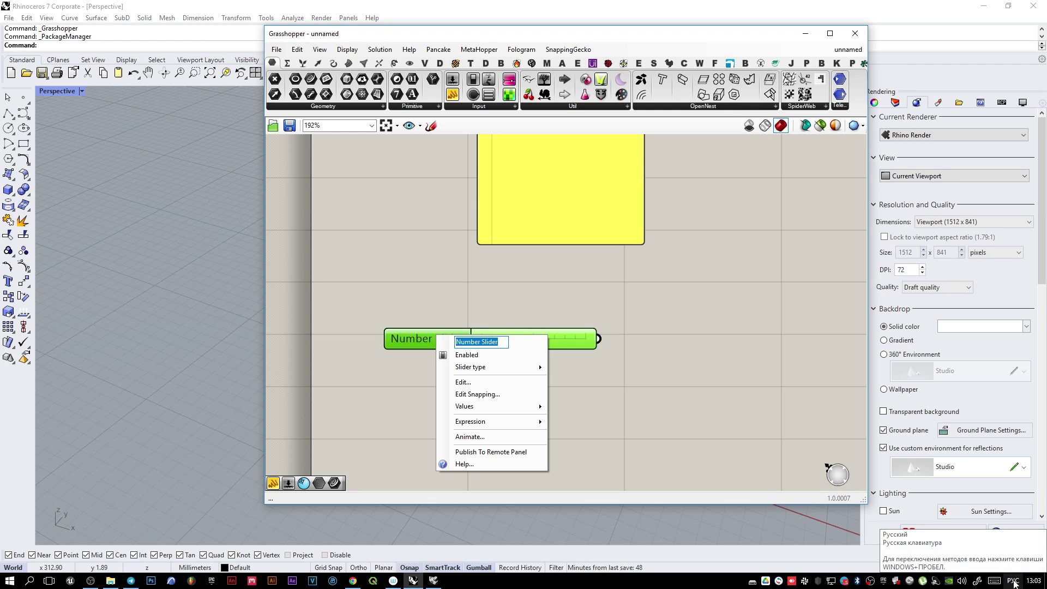
key("alt+shift")
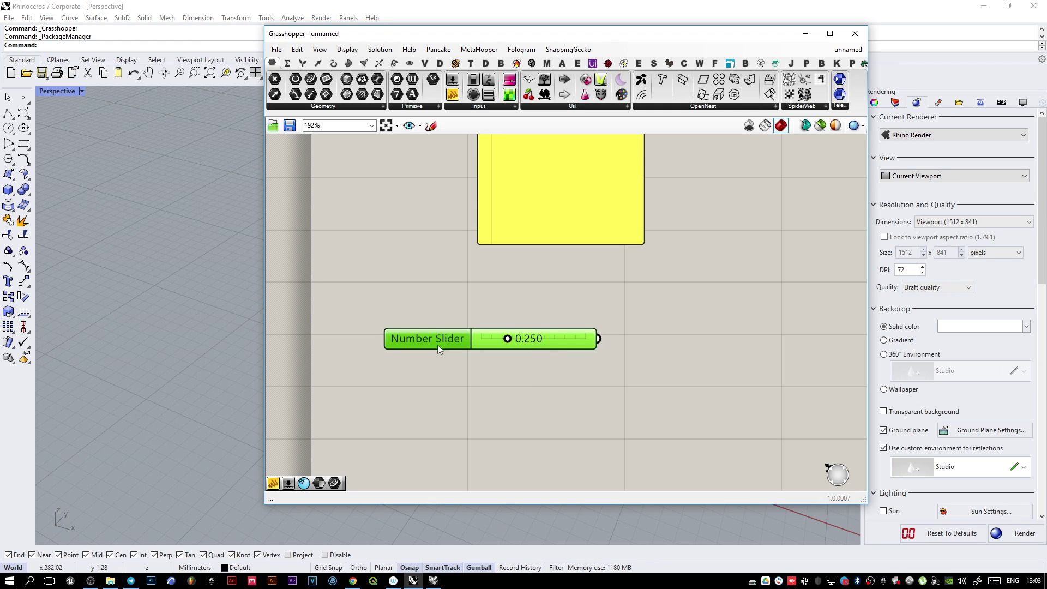
left_click_drag(439, 336, 462, 344)
right_click(473, 345)
left_click(494, 354)
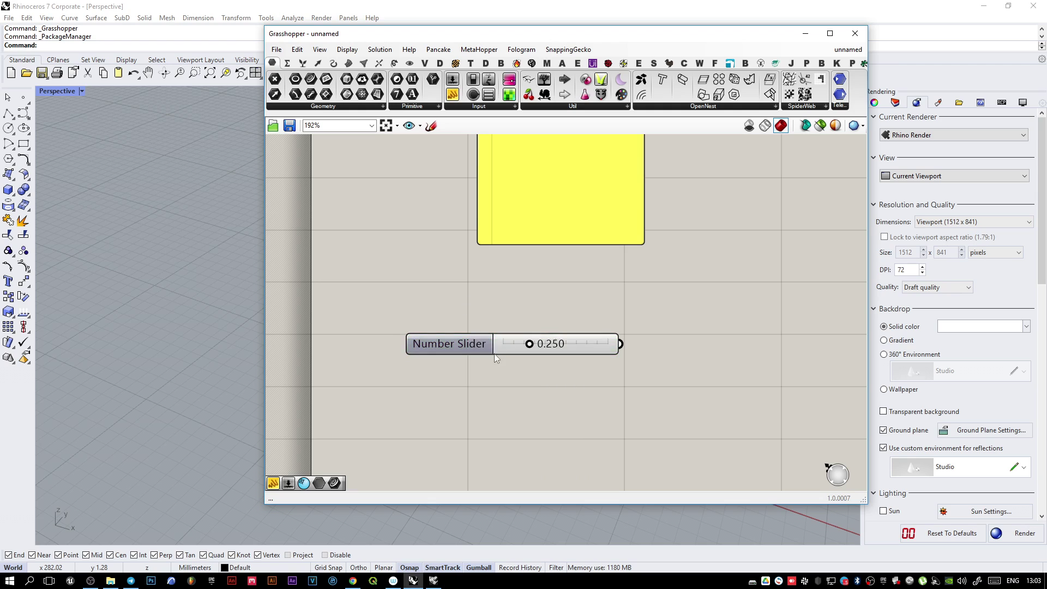
left_click_drag(466, 344, 444, 335)
Step: Rename the Number Slider to 'Input' after trying 1234
right_click(445, 335)
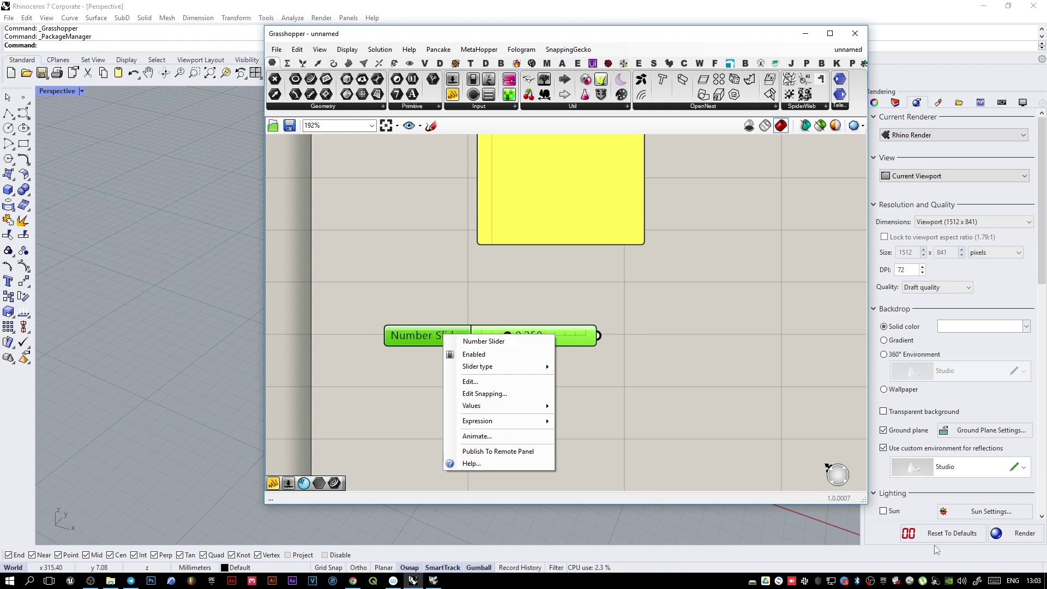
left_click(491, 340)
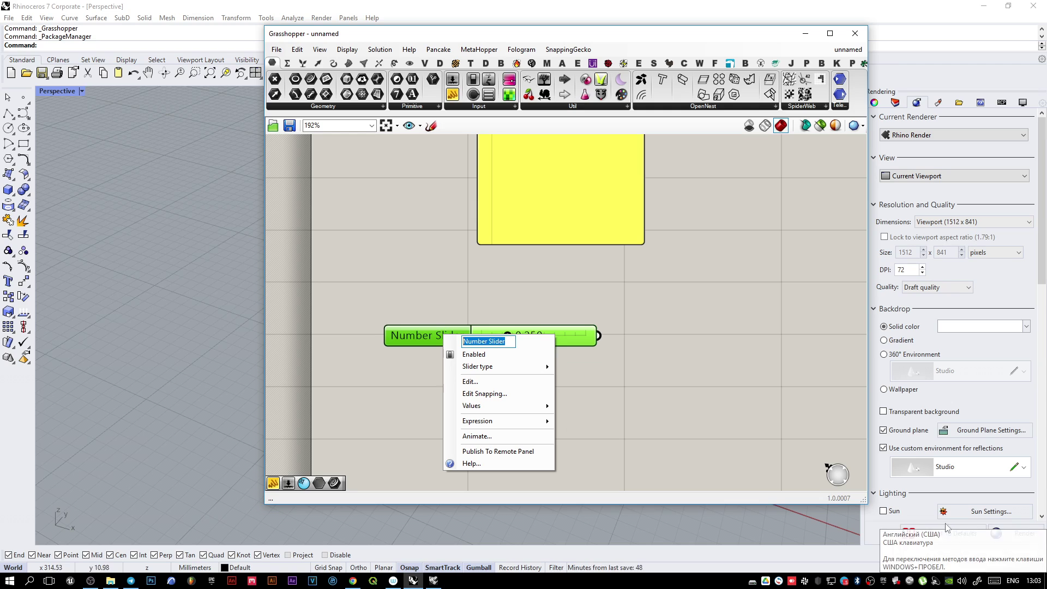
type("1234")
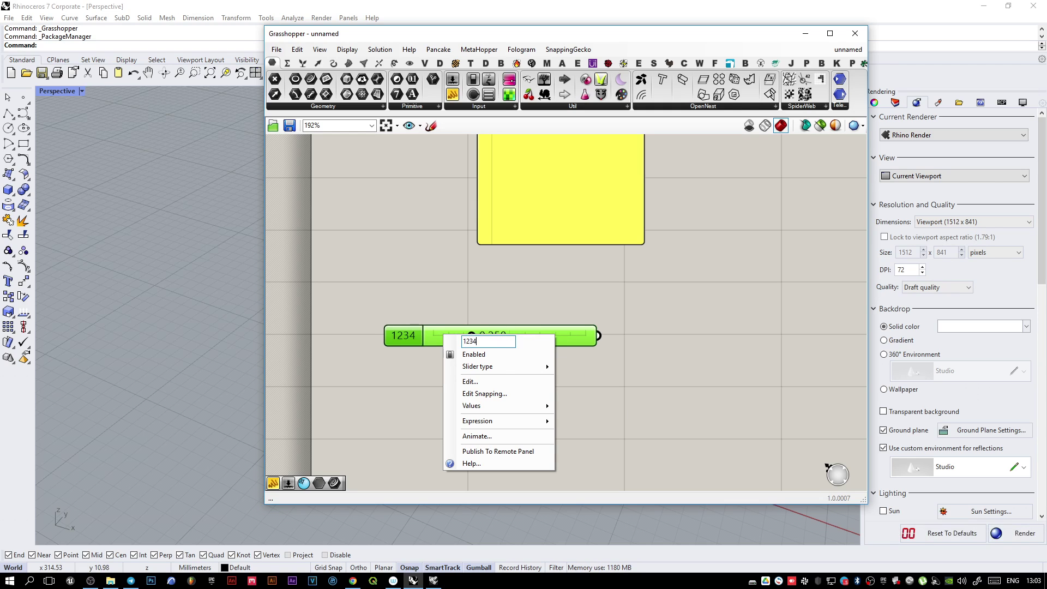
key("BackSpace")
key("BackSpace")
key("BackSpace")
key("BackSpace")
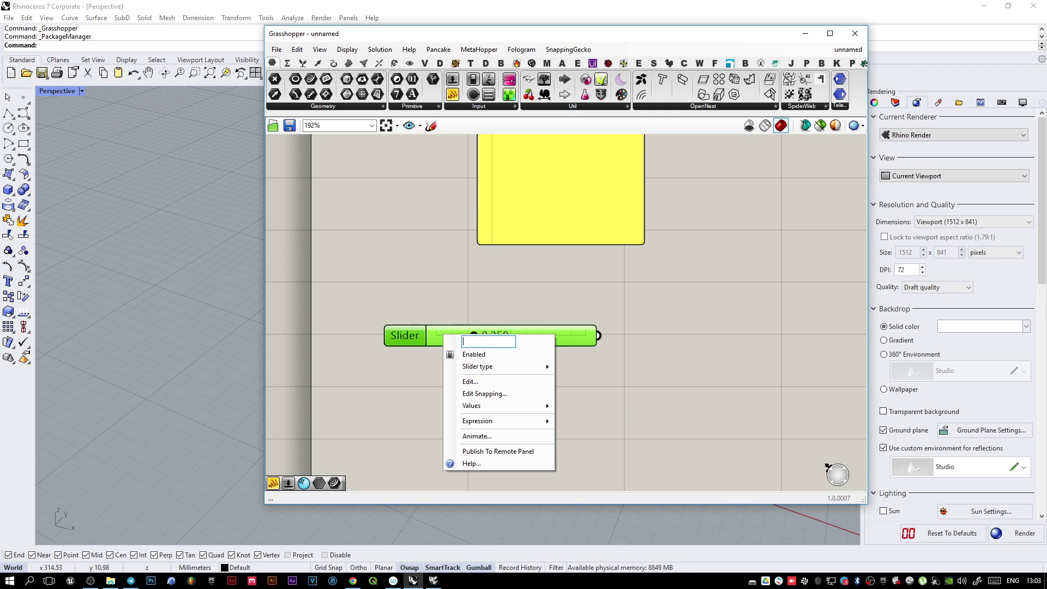
type("Input")
key("Return")
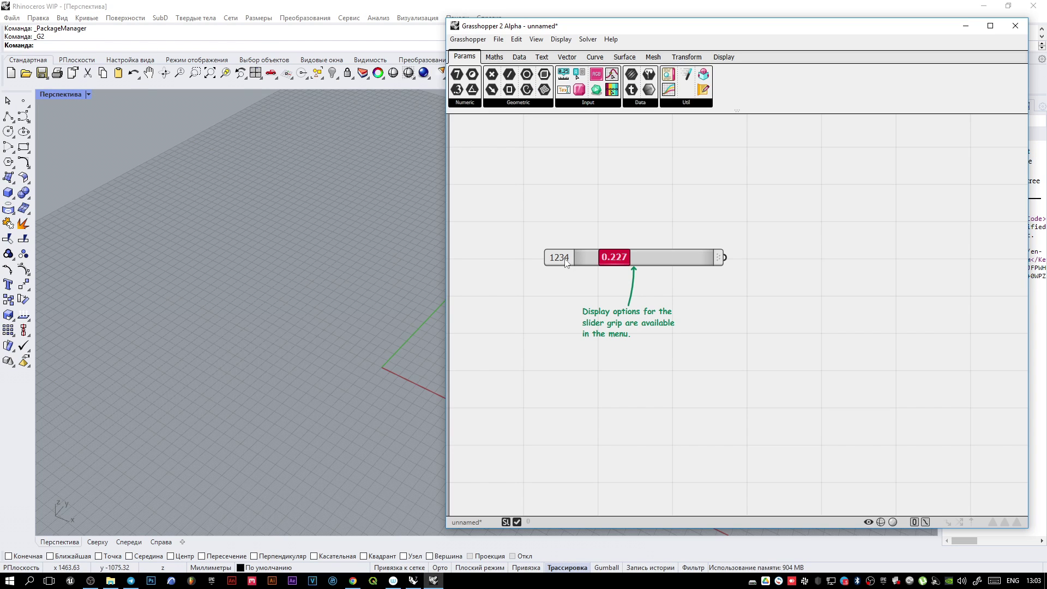
Step: Name the Grasshopper 2 slider 'Input'
right_click(566, 263)
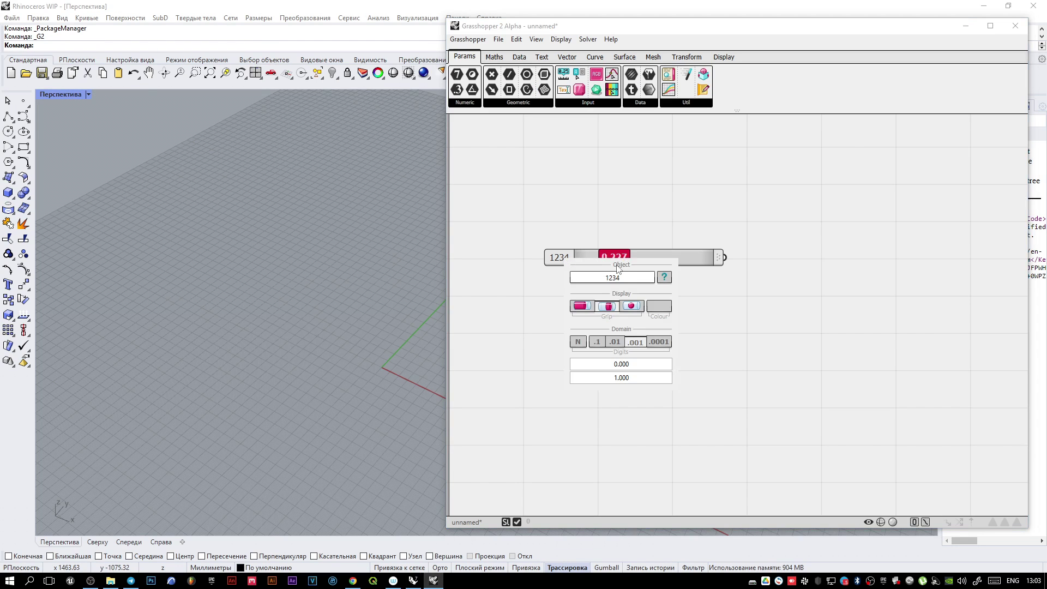
key("alt+shift")
type("Input")
key("Return")
scroll(666, 261, "up", 2)
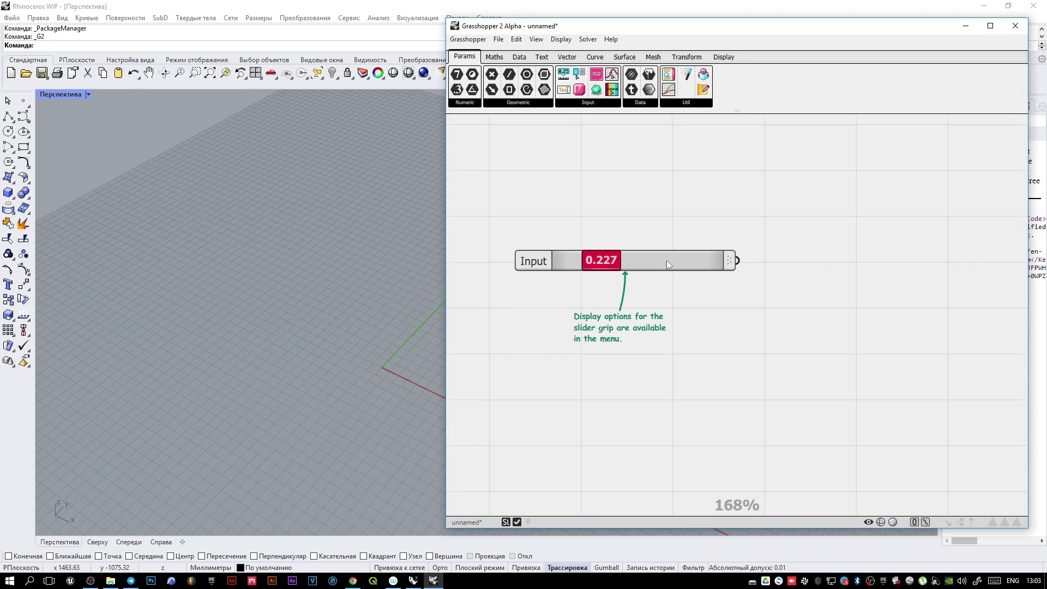
Step: Try the slider's grip styles: round knob, full bar, and compact value box
right_click(505, 278)
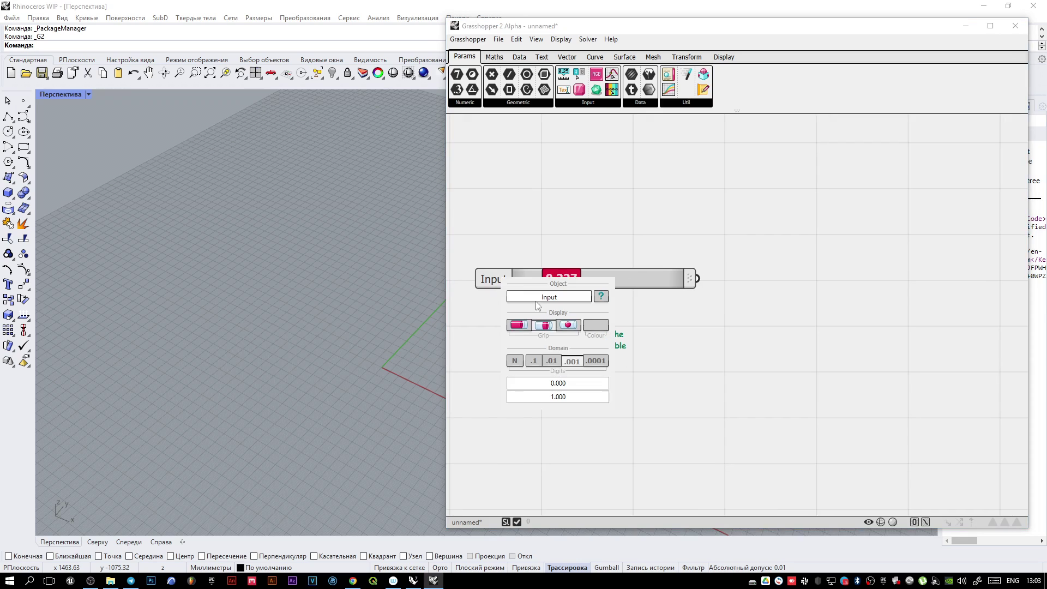
left_click(569, 326)
mouse_move(560, 283)
left_mouse_down()
mouse_move(684, 283)
mouse_move(540, 283)
mouse_move(678, 280)
mouse_move(579, 280)
left_mouse_up()
right_click(489, 281)
left_click(506, 324)
right_click(496, 286)
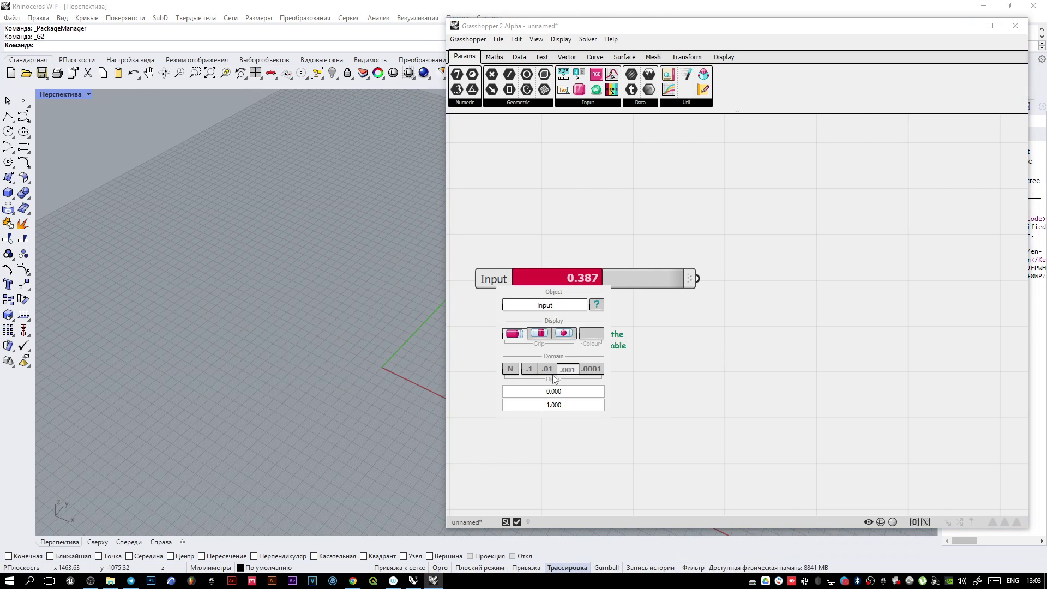
left_click(541, 334)
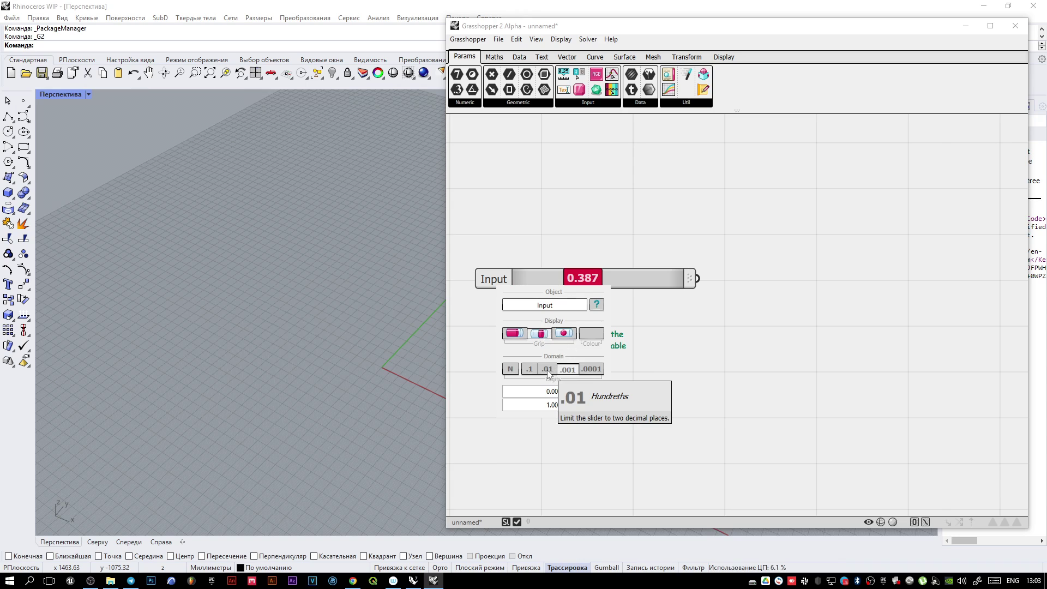
Step: Cycle the precision between whole numbers and one to four decimals, sliding the value to 1
left_click(547, 369)
left_click(528, 369)
left_click(567, 369)
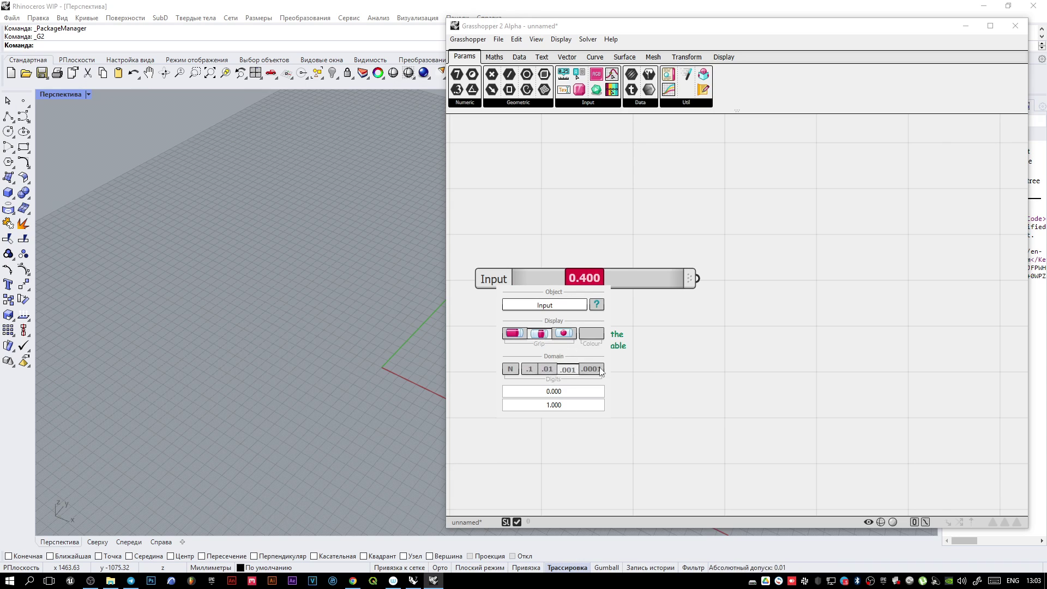
left_click(591, 369)
left_click(510, 369)
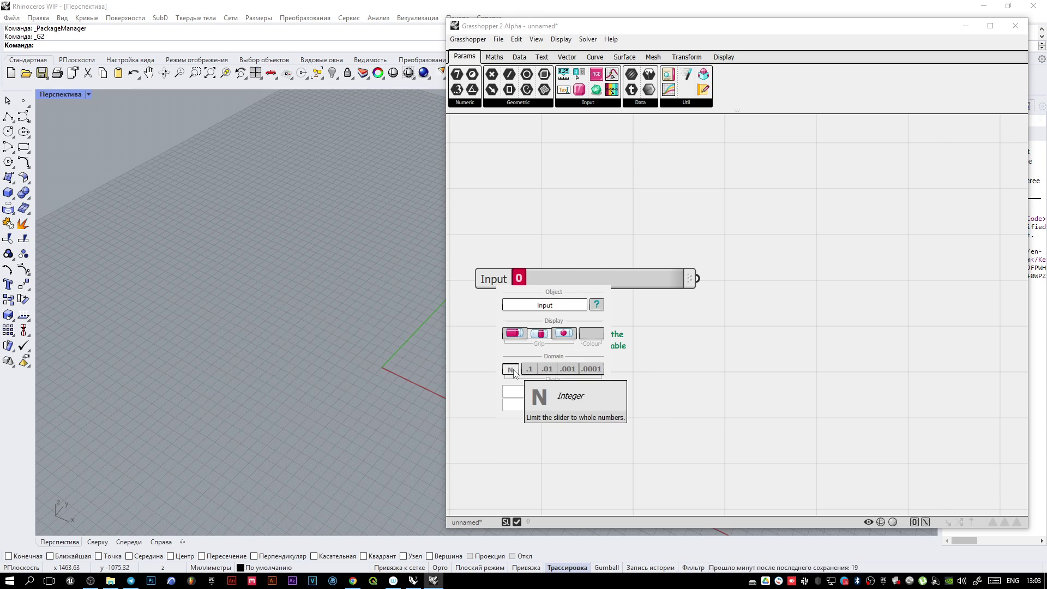
mouse_move(518, 279)
left_mouse_down()
mouse_move(676, 283)
mouse_move(515, 279)
left_mouse_up()
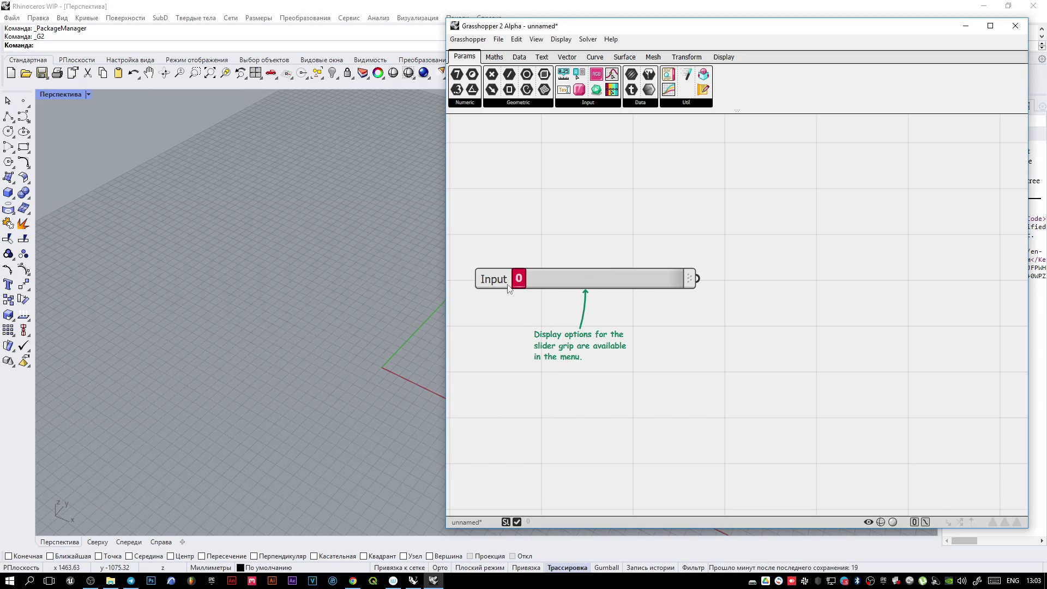
Step: Step the precision through one, two and three places to four decimals
right_click(493, 285)
left_click(525, 368)
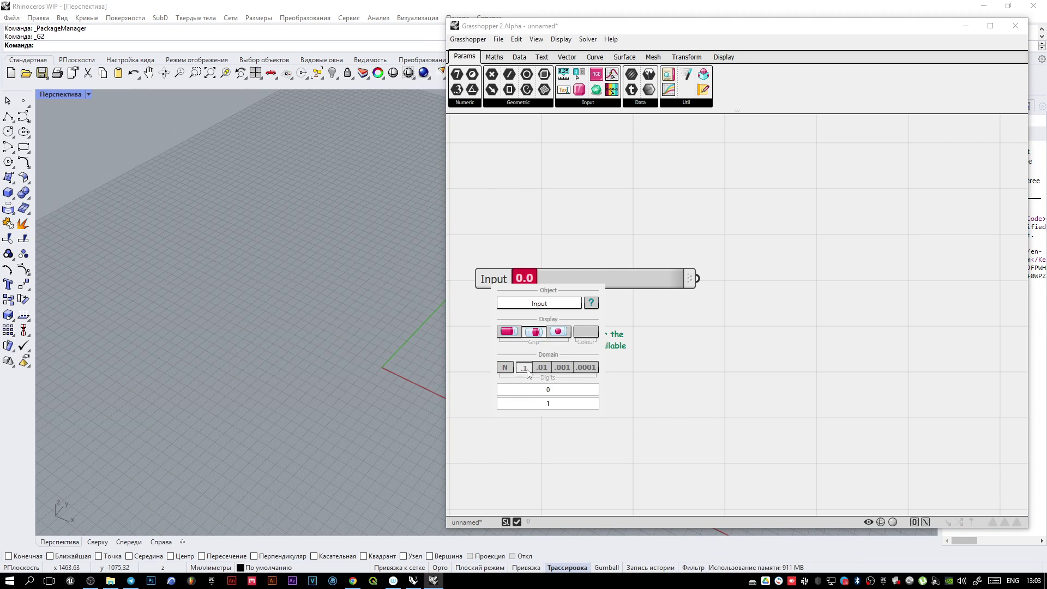
left_click_drag(531, 285, 654, 278)
right_click(493, 284)
left_click(542, 368)
right_click(494, 280)
left_click(561, 362)
right_click(505, 277)
left_click(603, 360)
Step: Set the slider range to 0–2 and slide the value up to 2
right_click(538, 277)
left_click(605, 381)
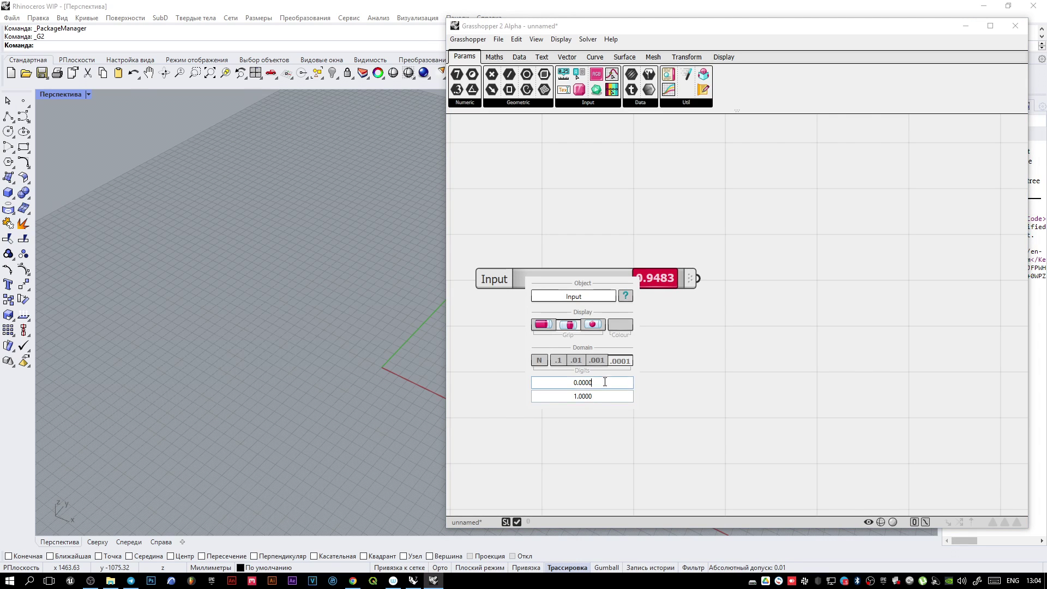
left_click(600, 382)
left_click(600, 399)
type("2")
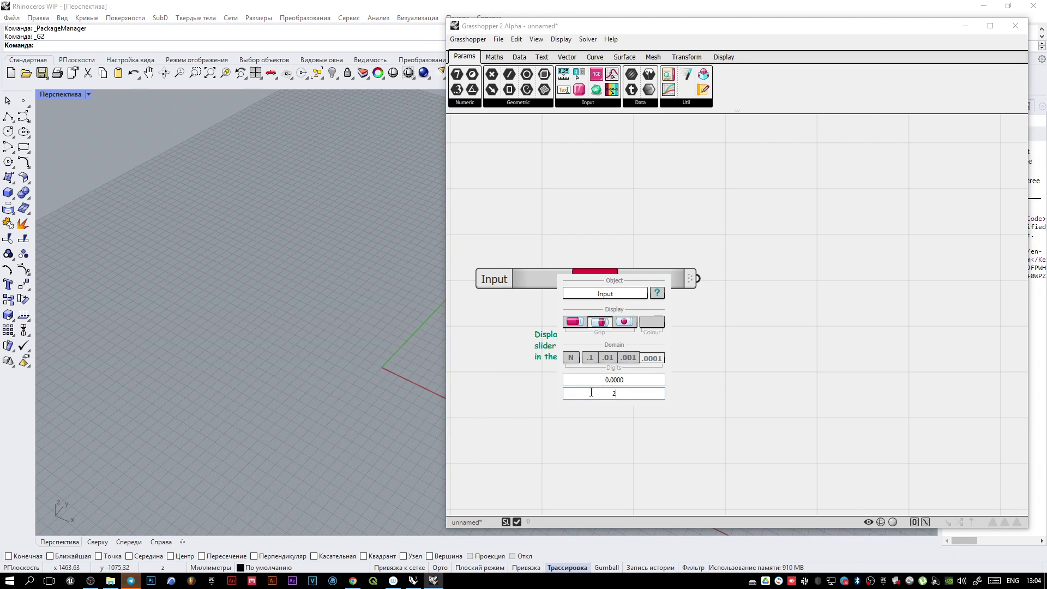
left_click(741, 341)
left_click_drag(586, 283, 675, 284)
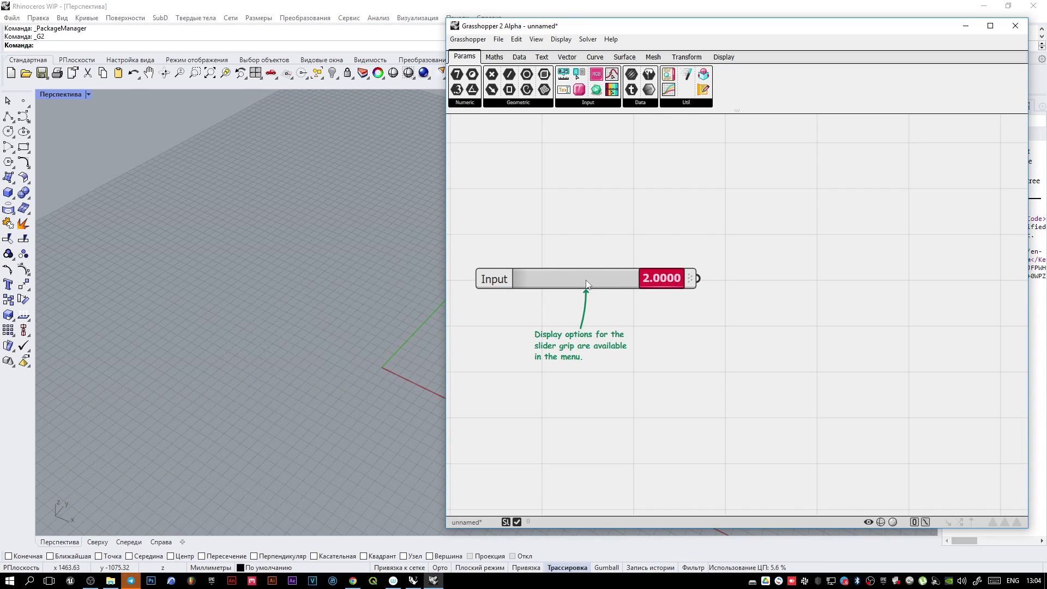
scroll(582, 296, "down", 2)
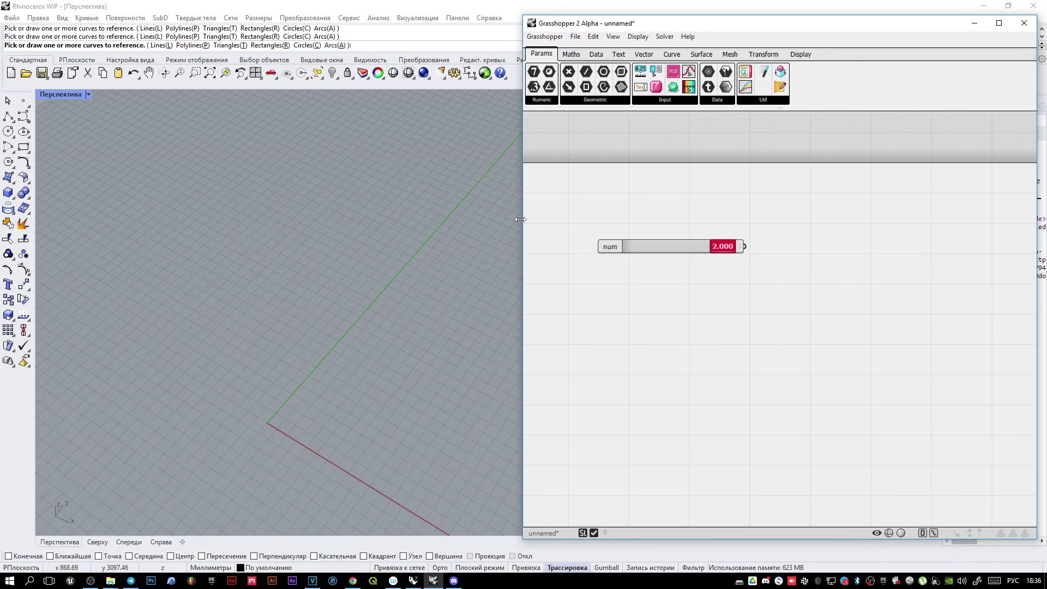
Step: Place a Curve parameter from Params > Geometric below the num slider
left_click(591, 101)
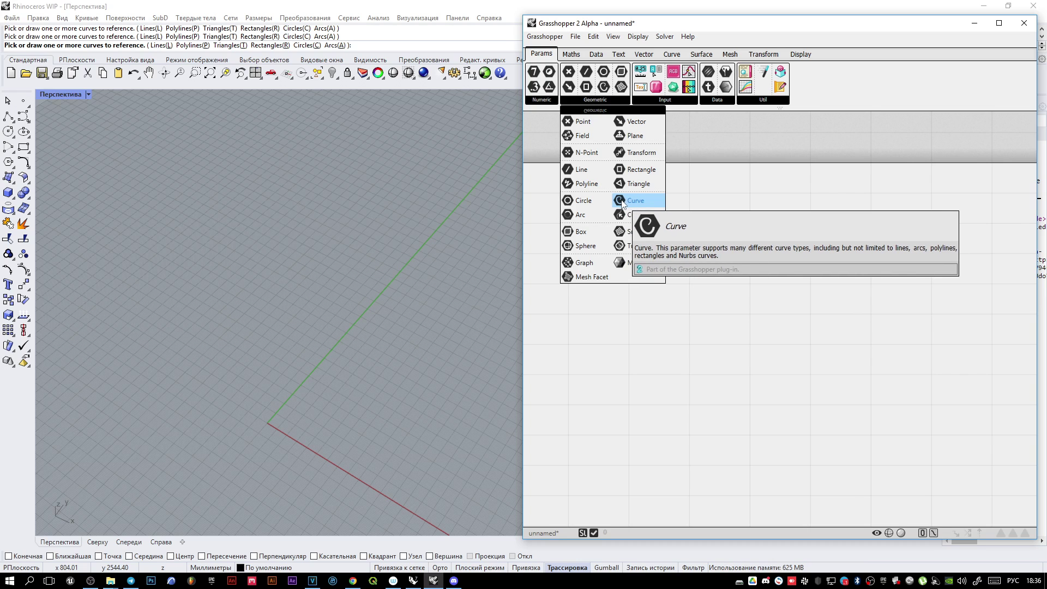
left_click_drag(622, 203, 621, 327)
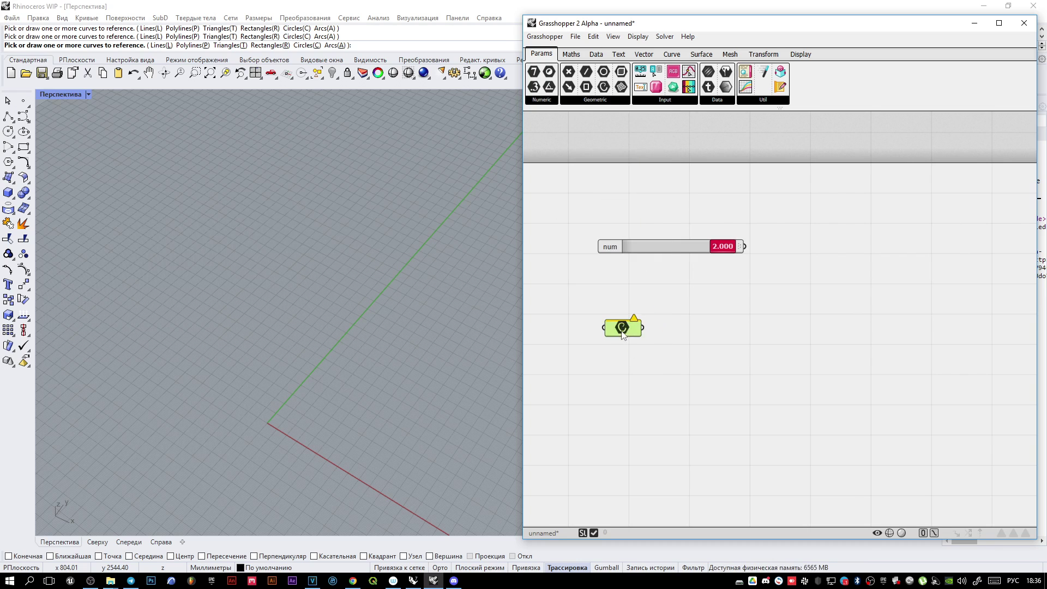
scroll(634, 330, "up", 3)
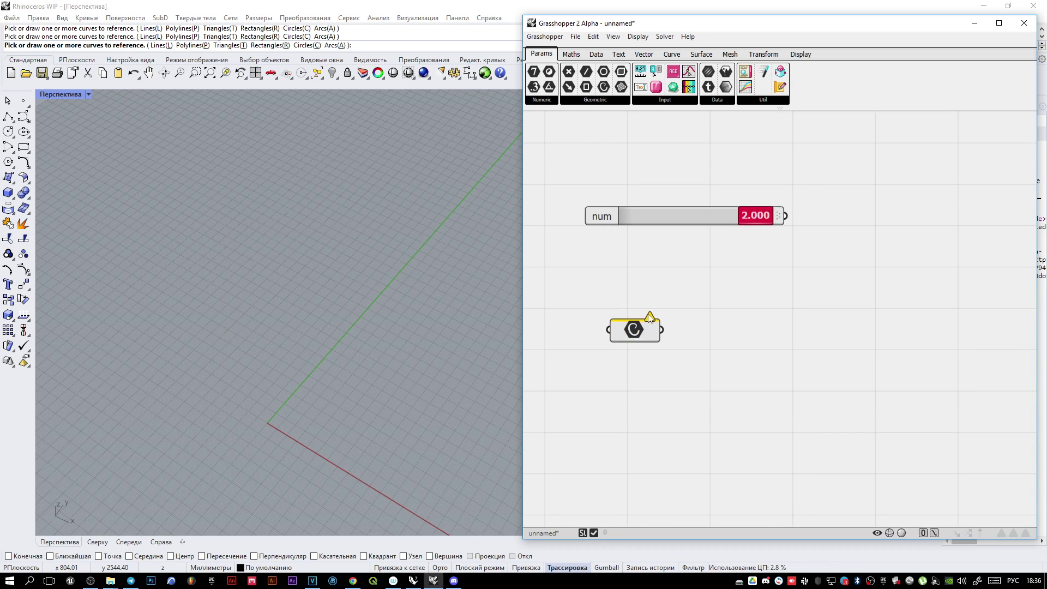
scroll(634, 330, "down", 2)
left_click(24, 132)
Step: Draw a wavy interpolated curve through six points in the Rhino viewport
left_click(55, 123)
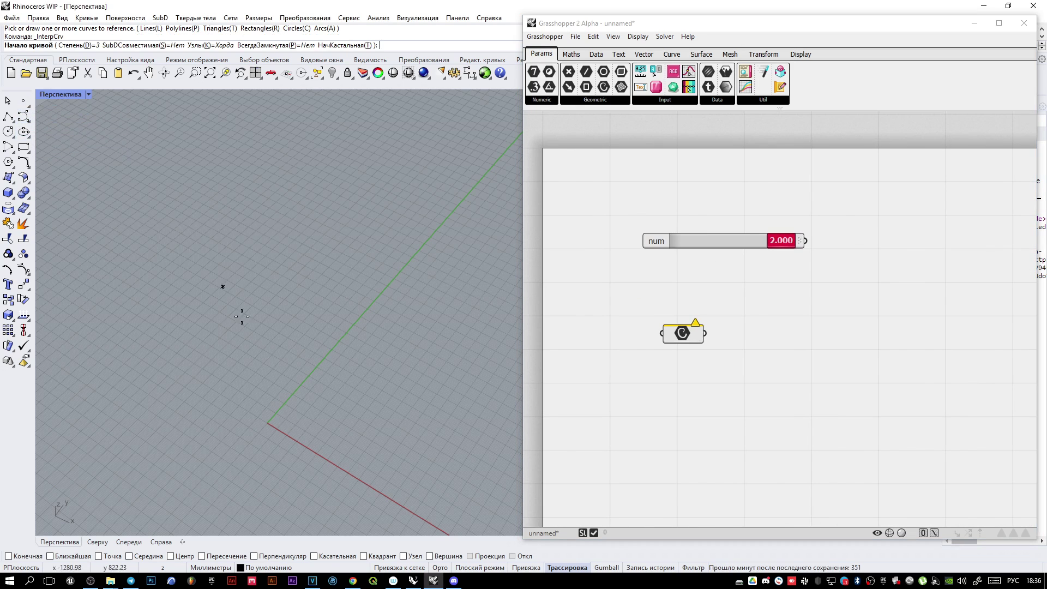
left_click(152, 400)
left_click(199, 361)
left_click(246, 403)
left_click(303, 321)
left_click(367, 391)
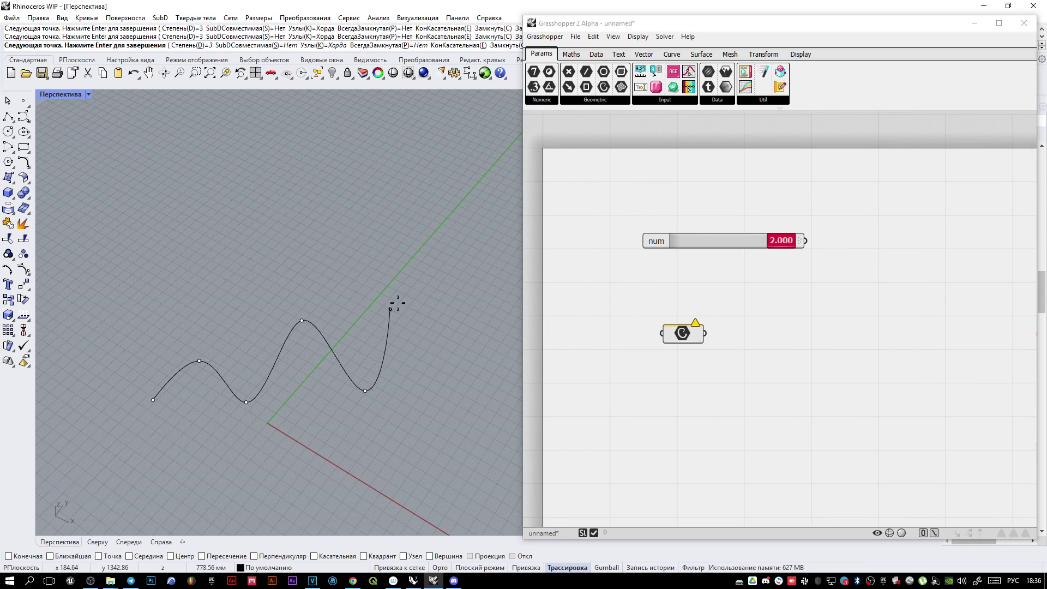
left_click(403, 299)
right_click(396, 295)
scroll(355, 360, "up", 5)
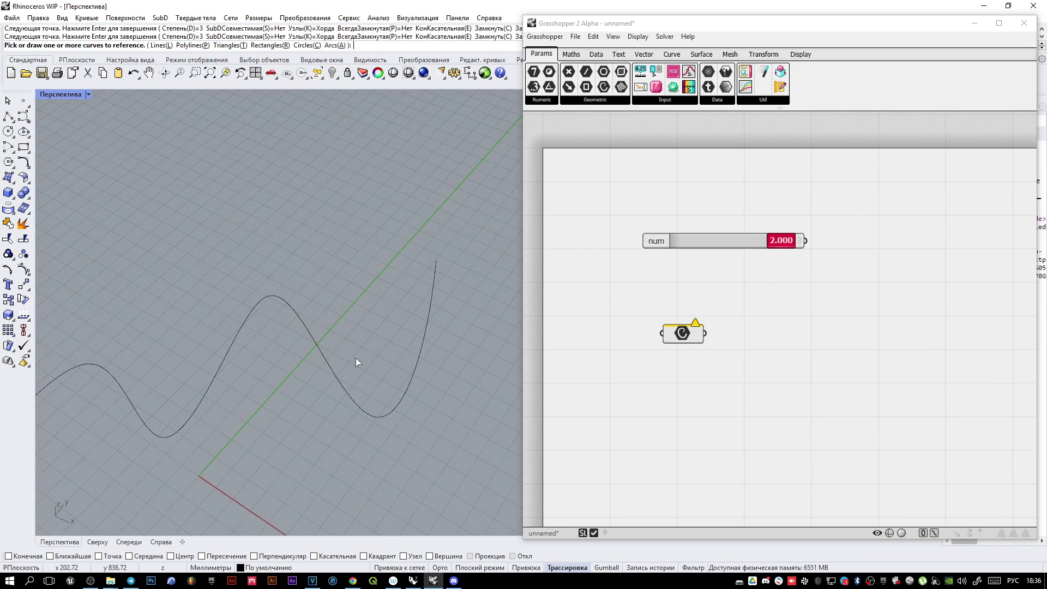
scroll(293, 349, "down", 5)
scroll(155, 367, "up", 4)
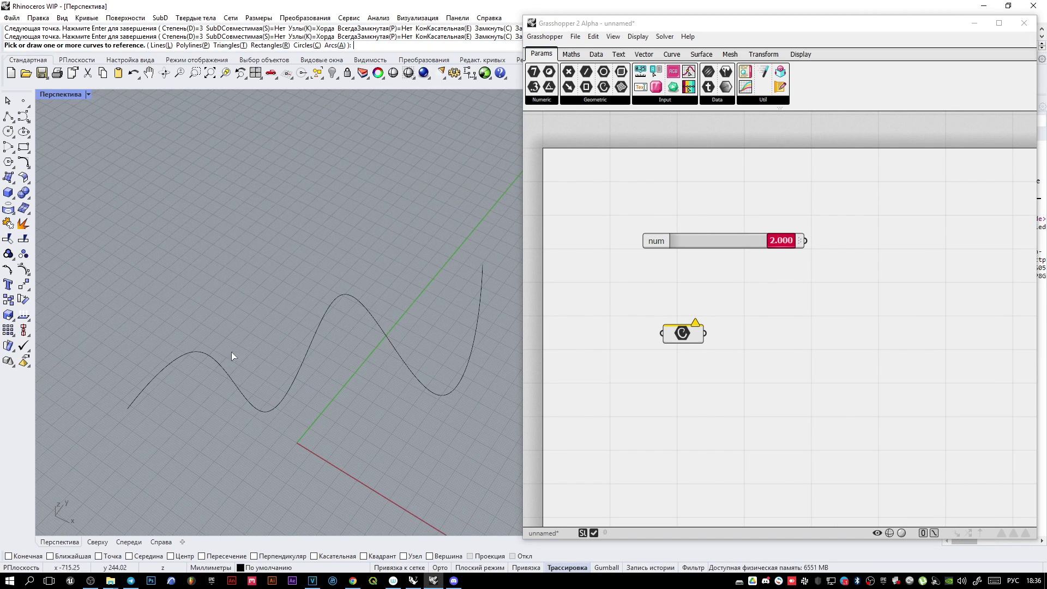
Step: Set the wavy curve as the Curve parameter's reference, clearing its warning
left_click(686, 336)
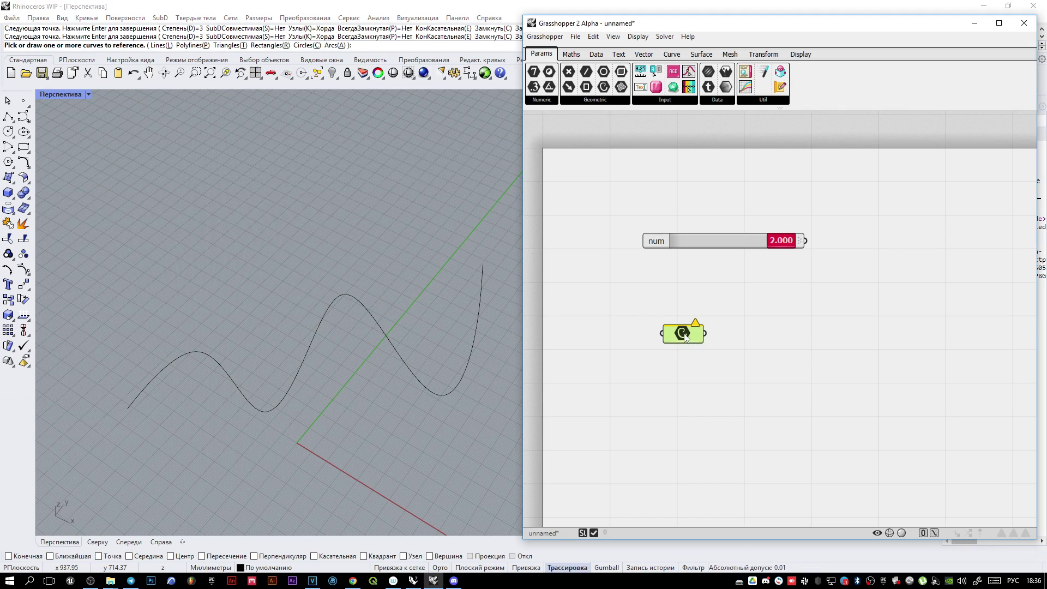
left_click_drag(479, 455, 382, 278)
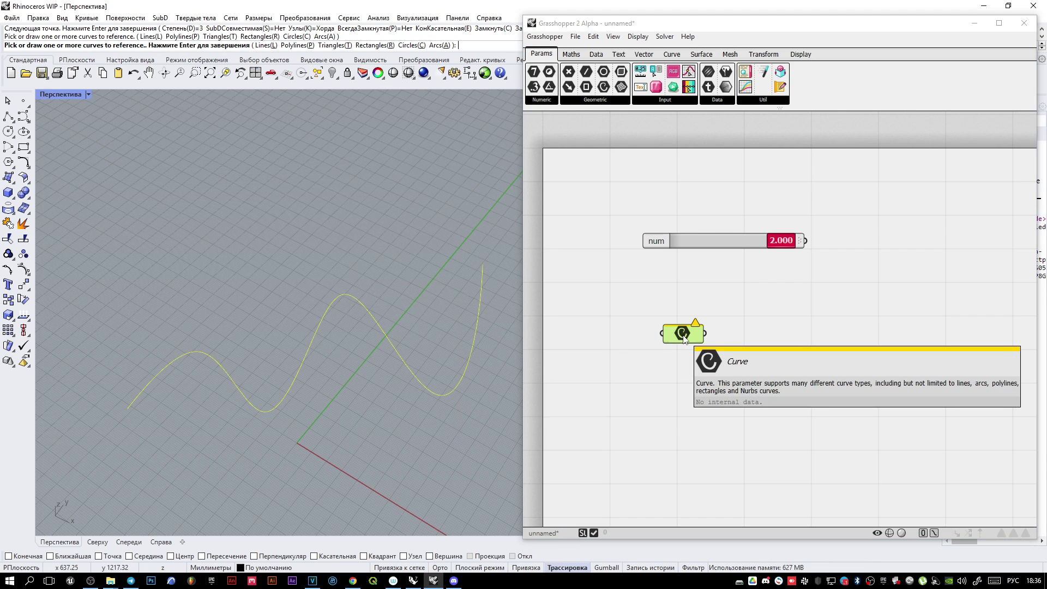
key("Return")
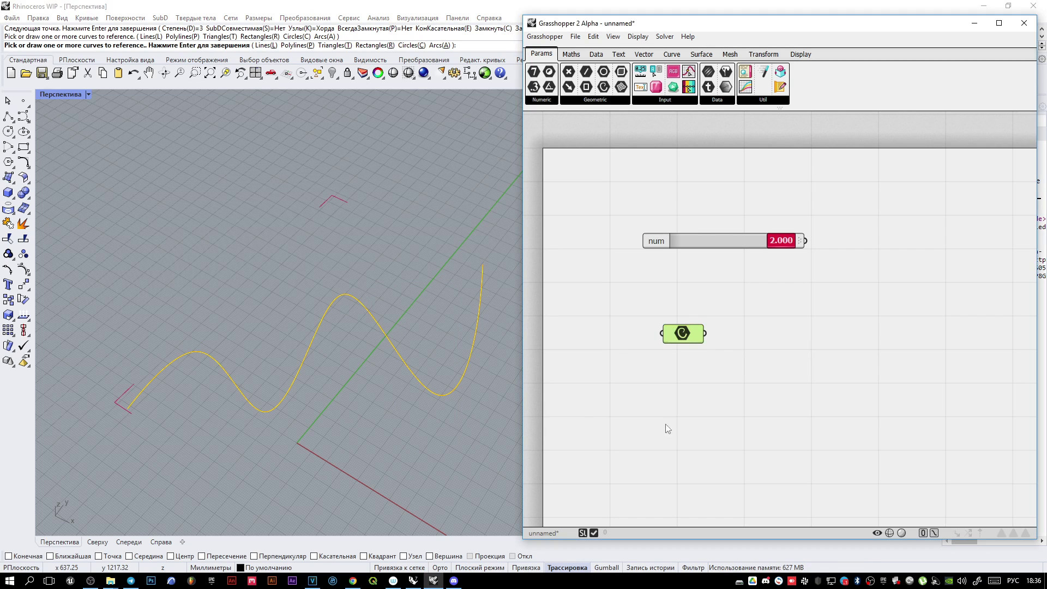
left_click(666, 425)
scroll(240, 355, "down", 6)
scroll(305, 357, "up", 3)
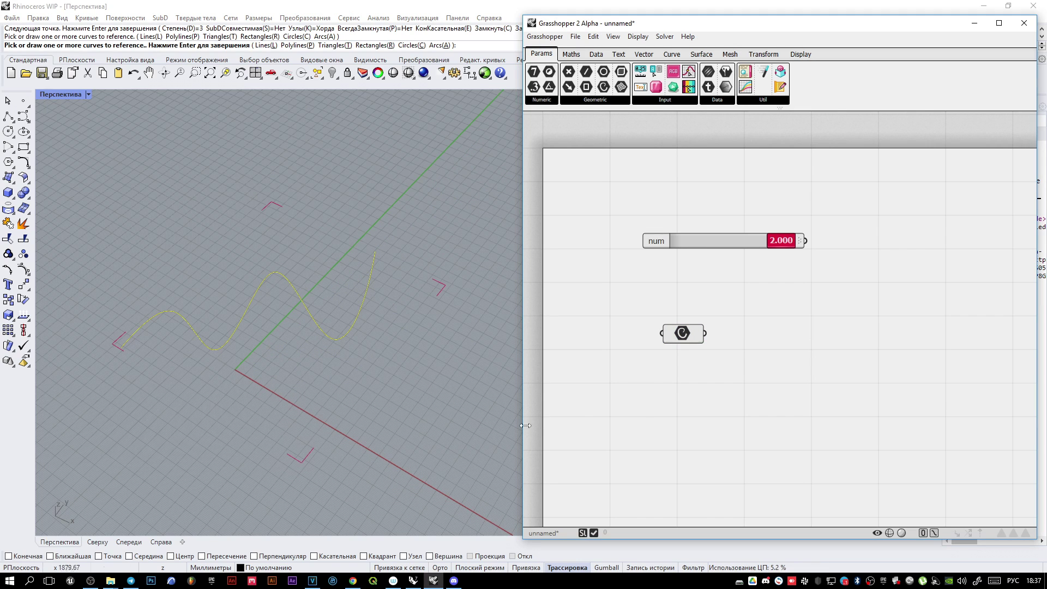
Step: Nudge the Curve parameter and window, toggle its preview, then disable the parameter
left_click_drag(682, 334, 665, 332)
left_click(663, 373)
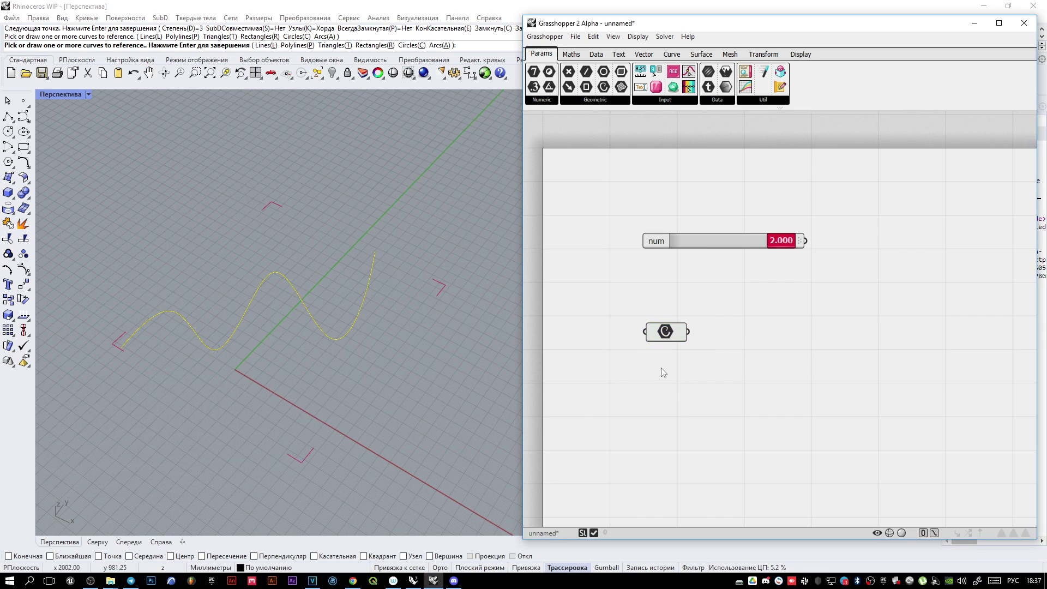
left_click_drag(623, 25, 614, 17)
left_click_drag(510, 266, 501, 266)
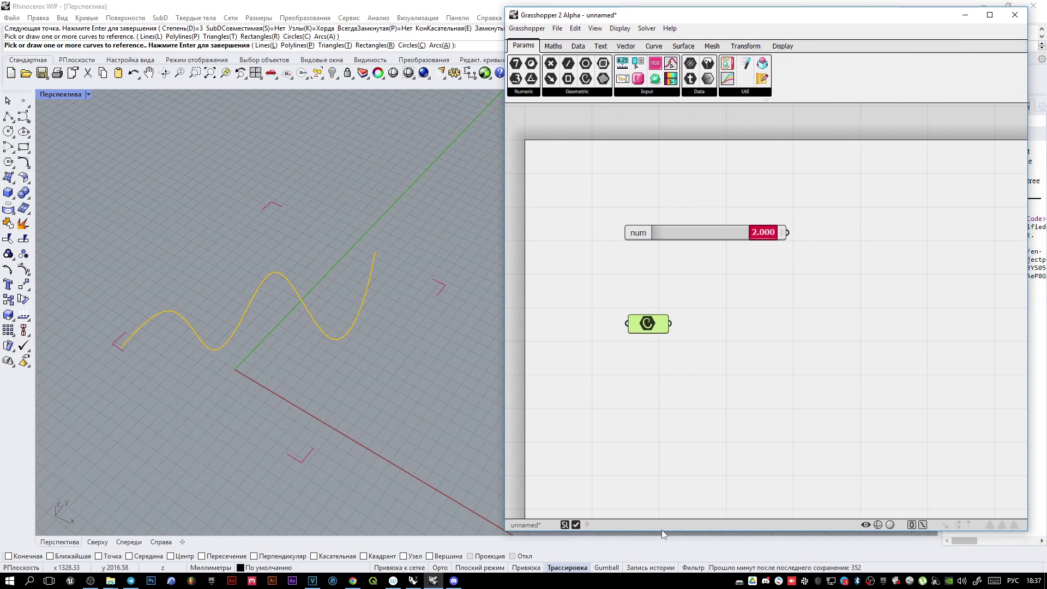
right_click(645, 325)
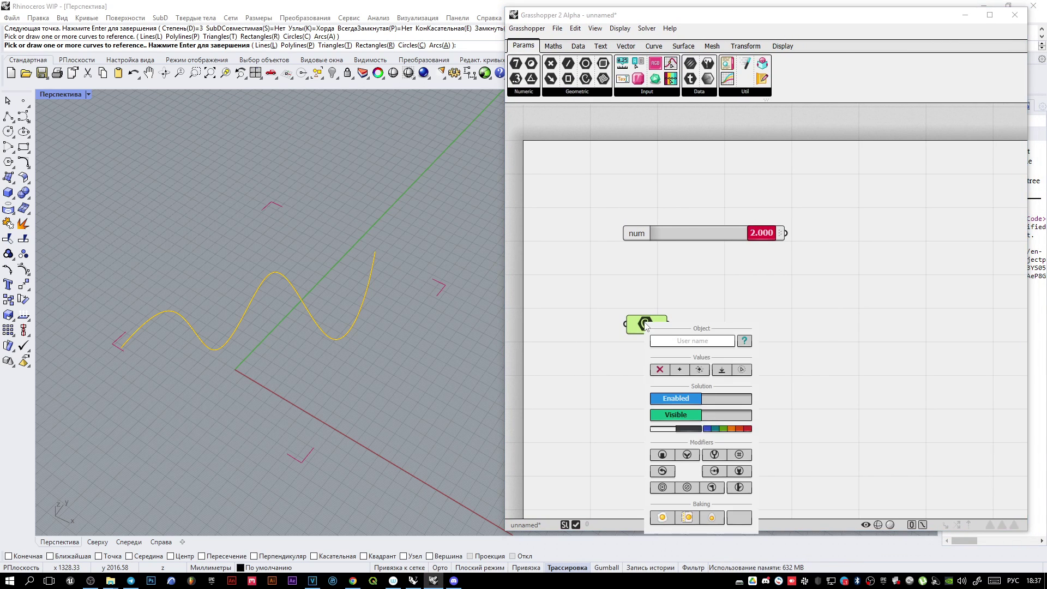
left_click(675, 416)
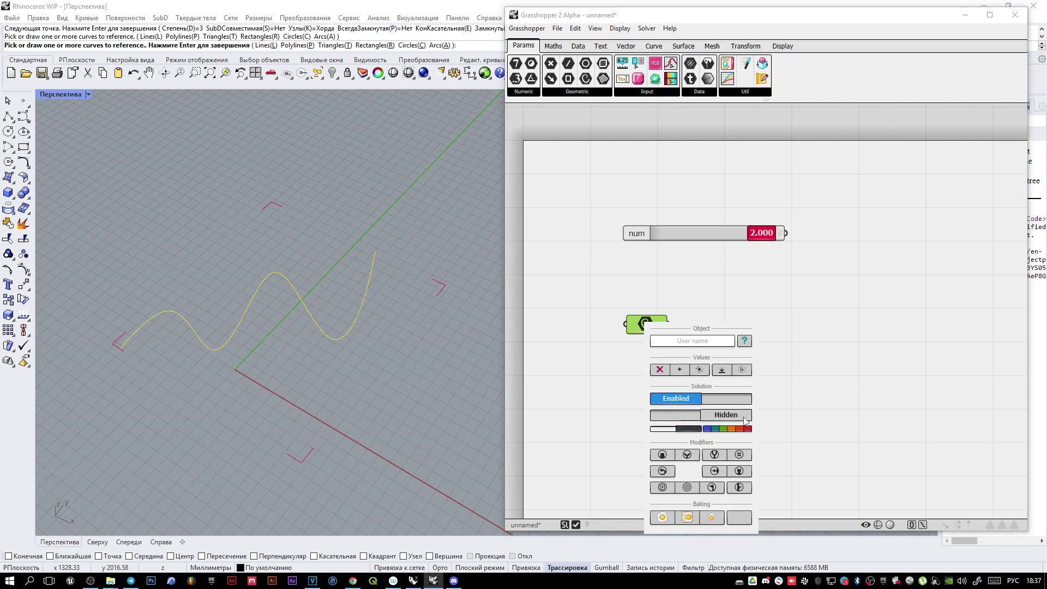
left_click(676, 415)
left_click(675, 402)
Step: Re-enable the Curve parameter and try red, orange, cyan and green preview swatches, ending on orange
left_click(675, 403)
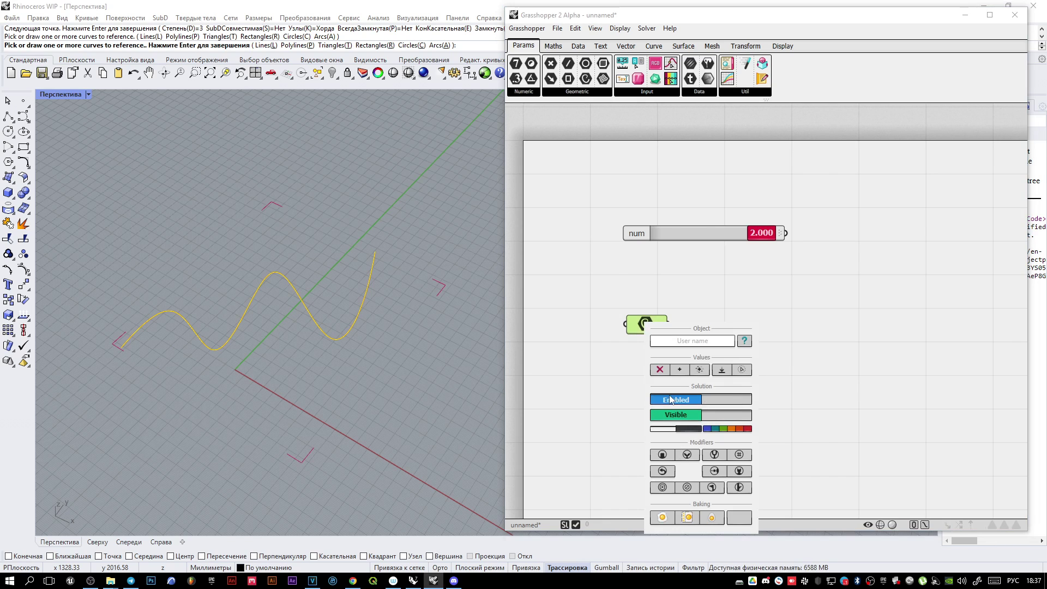
left_click(675, 403)
left_click(708, 403)
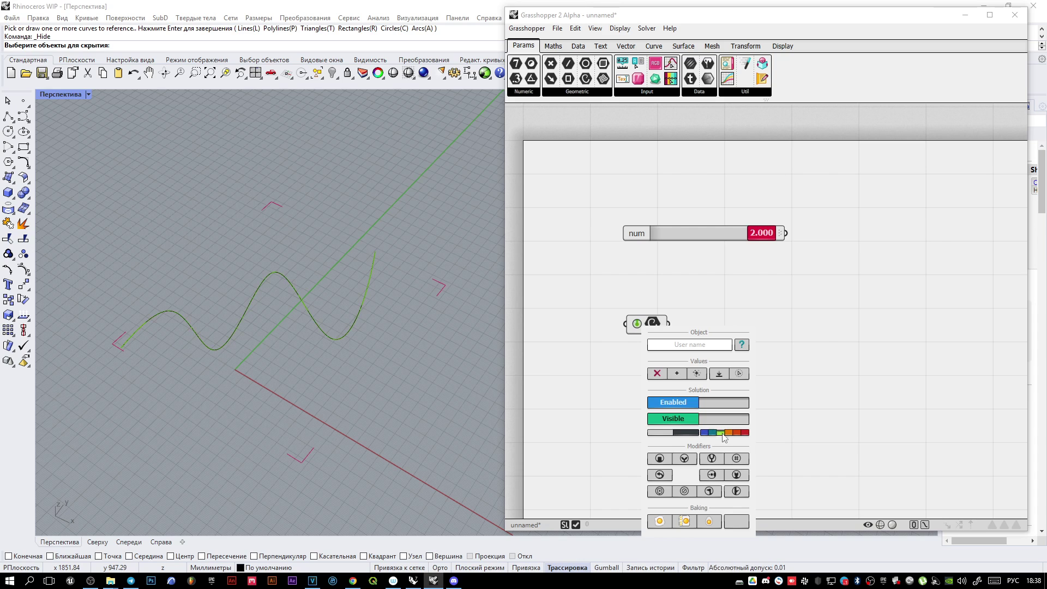
left_click(735, 432)
left_click(744, 432)
left_click(729, 432)
left_click(712, 433)
left_click(721, 432)
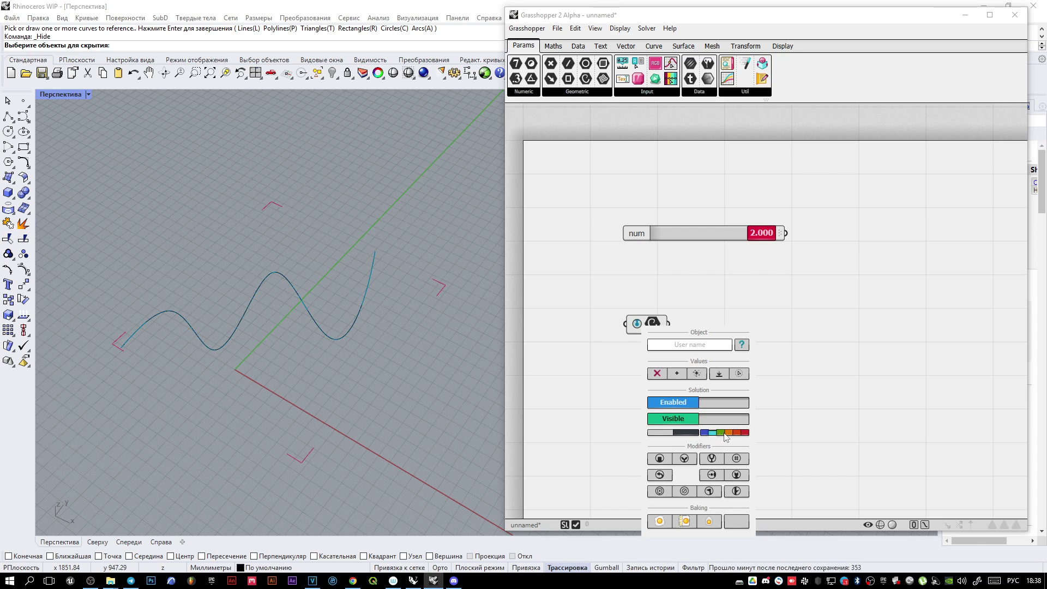
left_click(728, 432)
left_click(737, 433)
left_click(727, 432)
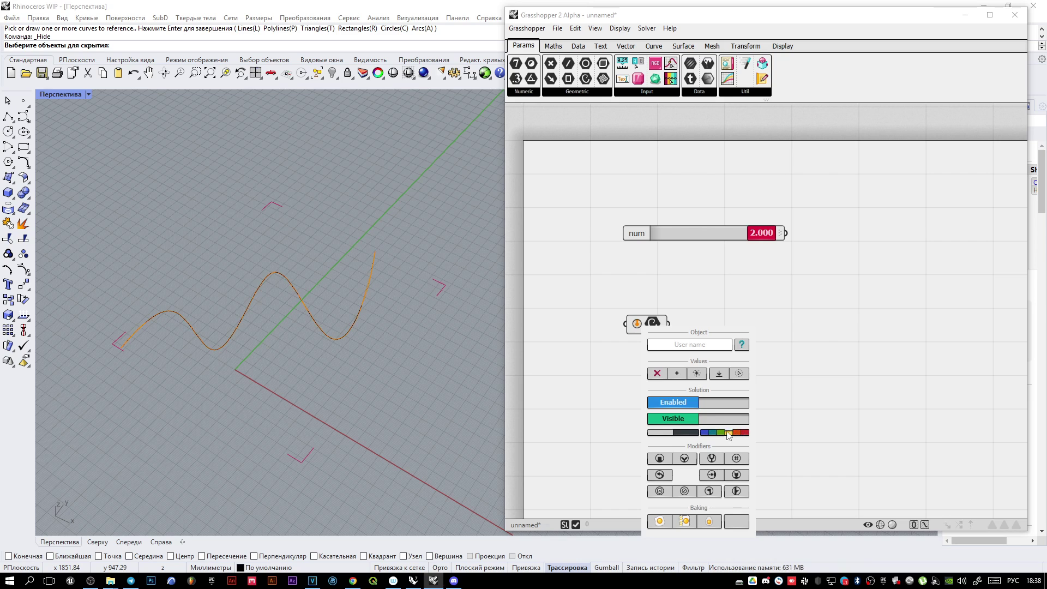
Step: Open the custom colour chooser for the Curve preview and try a red ochre
left_click(665, 433)
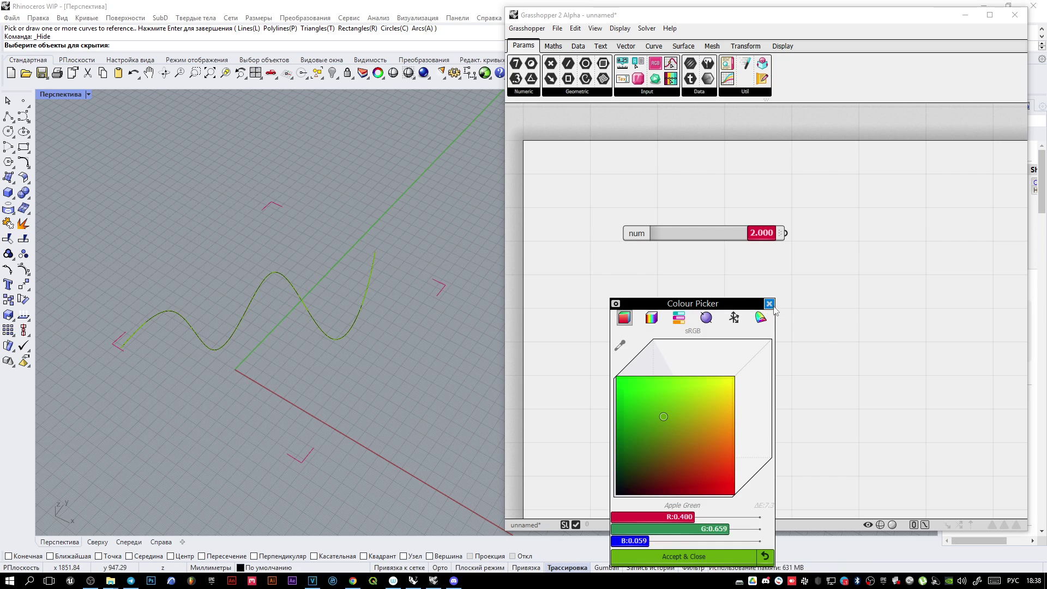
left_click(769, 304)
right_click(652, 324)
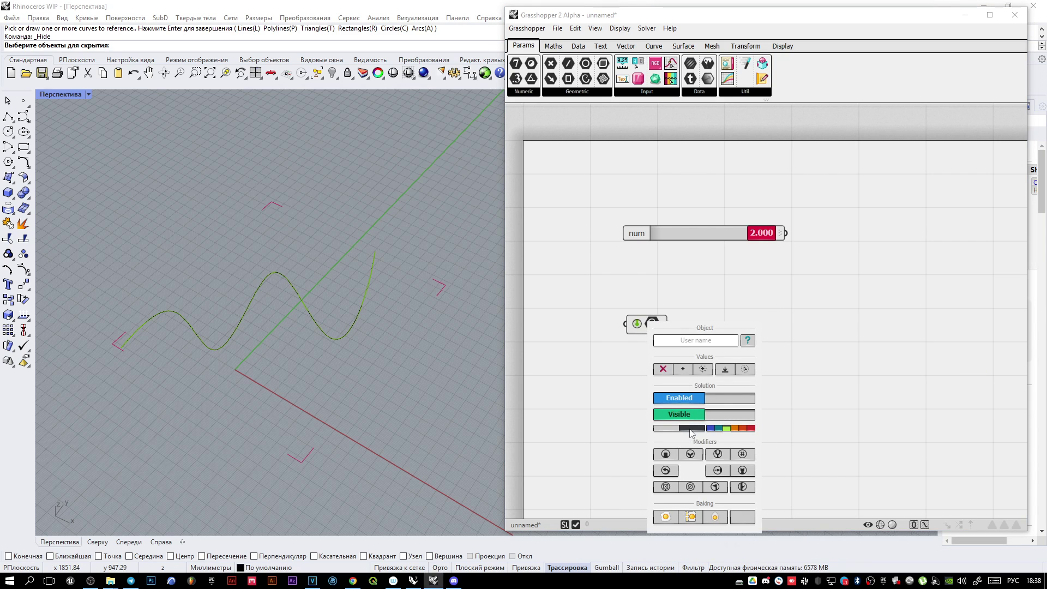
left_click(692, 429)
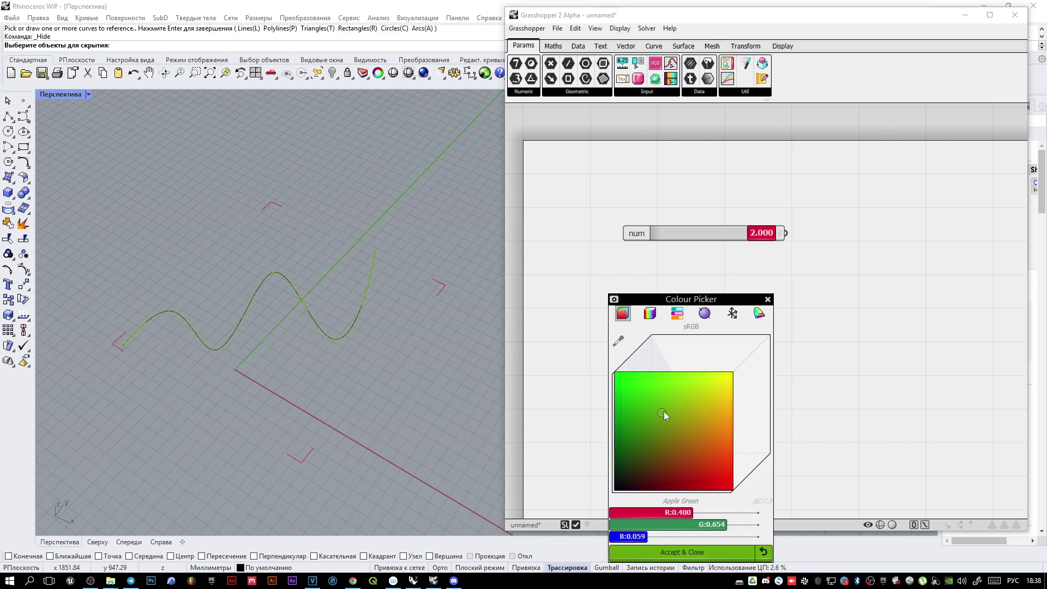
mouse_move(663, 411)
left_mouse_down()
mouse_move(631, 450)
mouse_move(704, 456)
mouse_move(685, 392)
mouse_move(638, 384)
left_mouse_up()
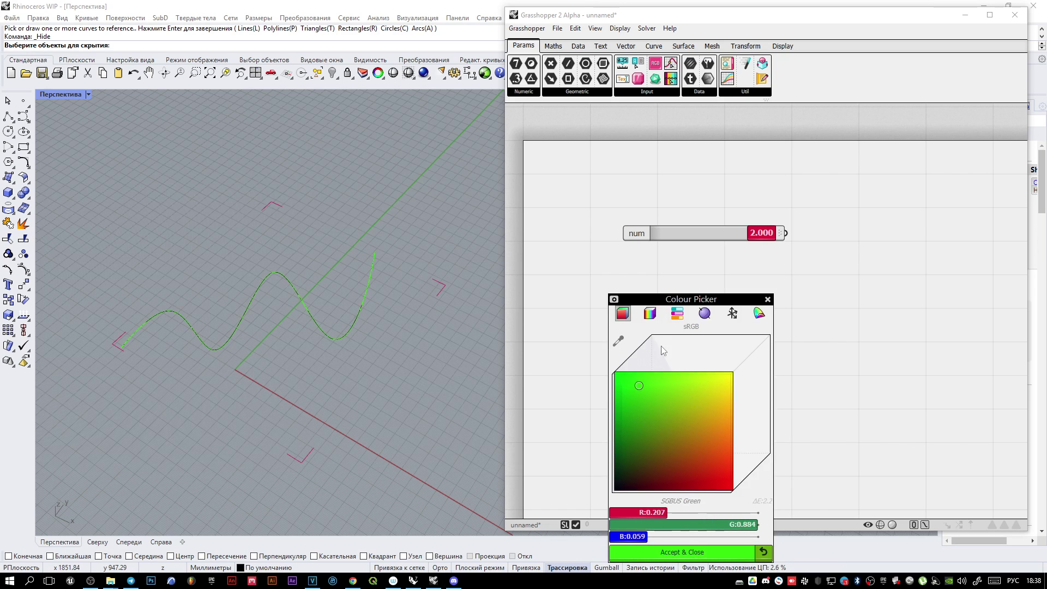
Step: Explore hues in the sphere and cube views, then accept Mahogany as the preview colour
left_click(649, 313)
scroll(704, 412, "up", 5)
scroll(704, 412, "up", 8)
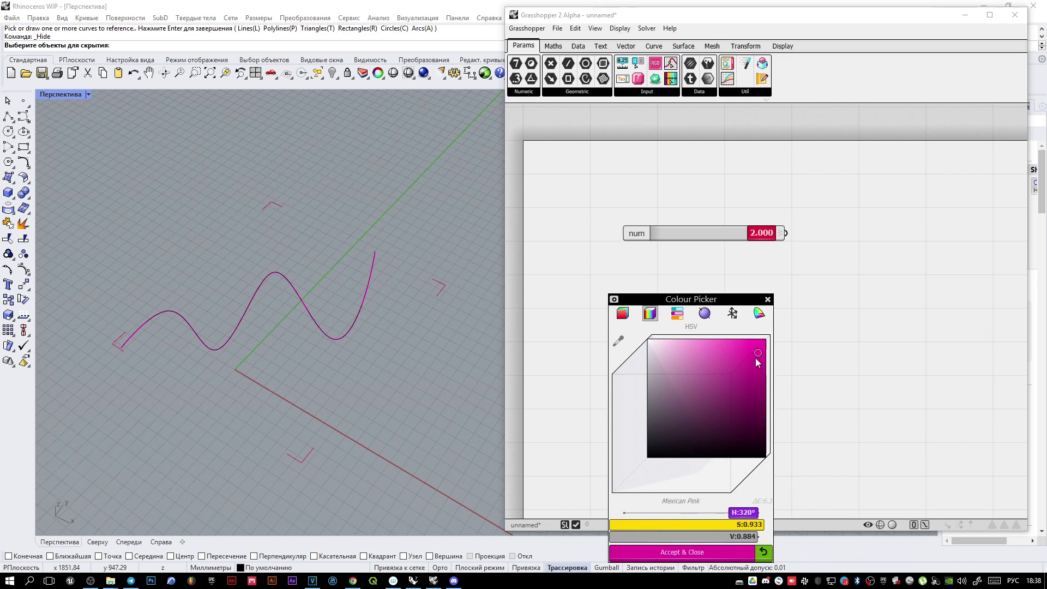
left_click_drag(755, 358, 761, 357)
left_click(706, 315)
mouse_move(684, 398)
left_mouse_down()
mouse_move(659, 387)
mouse_move(731, 394)
mouse_move(652, 407)
mouse_move(682, 397)
mouse_move(623, 379)
left_mouse_up()
mouse_move(622, 379)
right_mouse_down()
mouse_move(719, 443)
mouse_move(675, 409)
right_mouse_up()
left_click(624, 316)
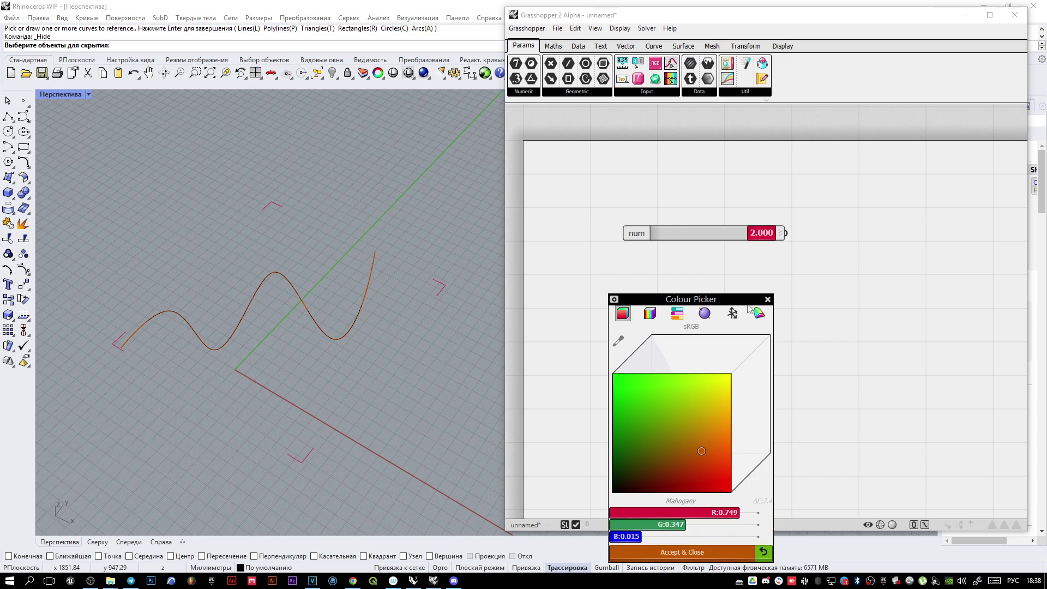
left_click(682, 552)
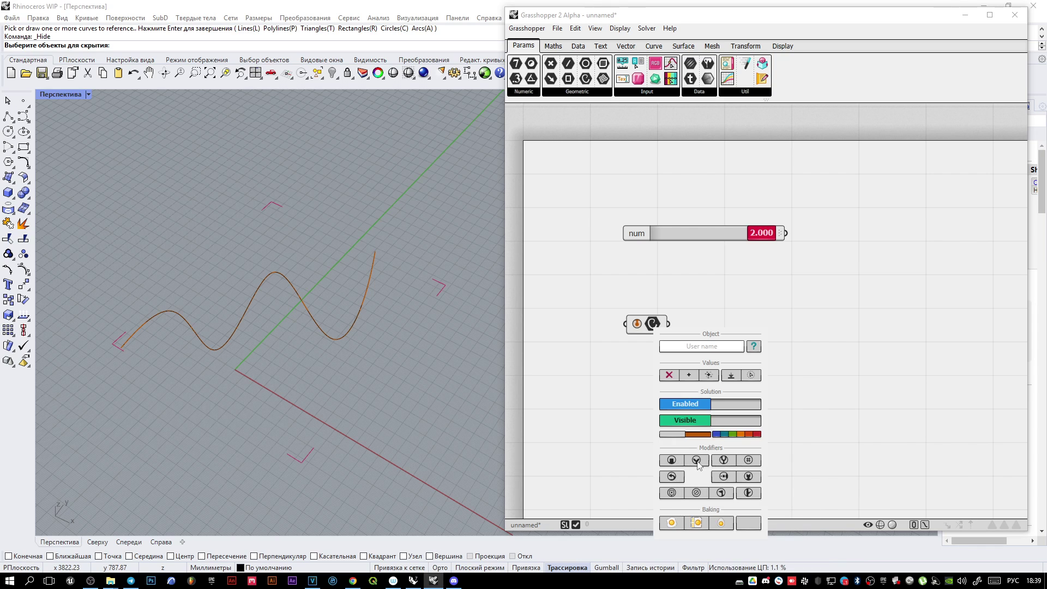
Step: Toggle Simplify, Graft, another modifier and Remove Empties on the Curve parameter, leaving all off
left_click(722, 461)
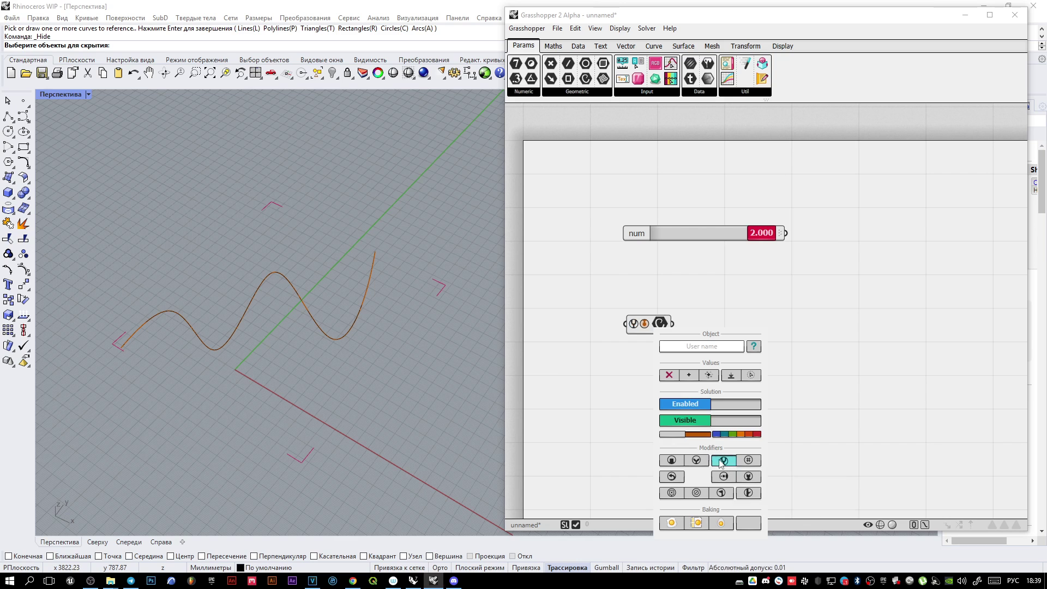
scroll(638, 323, "up", 7)
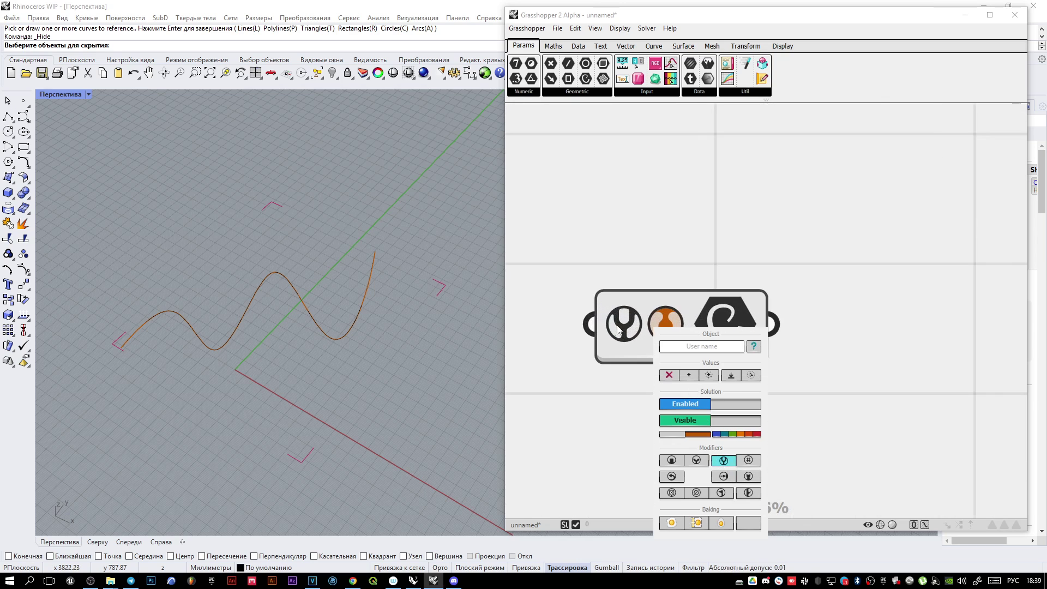
left_click(723, 461)
left_click(695, 462)
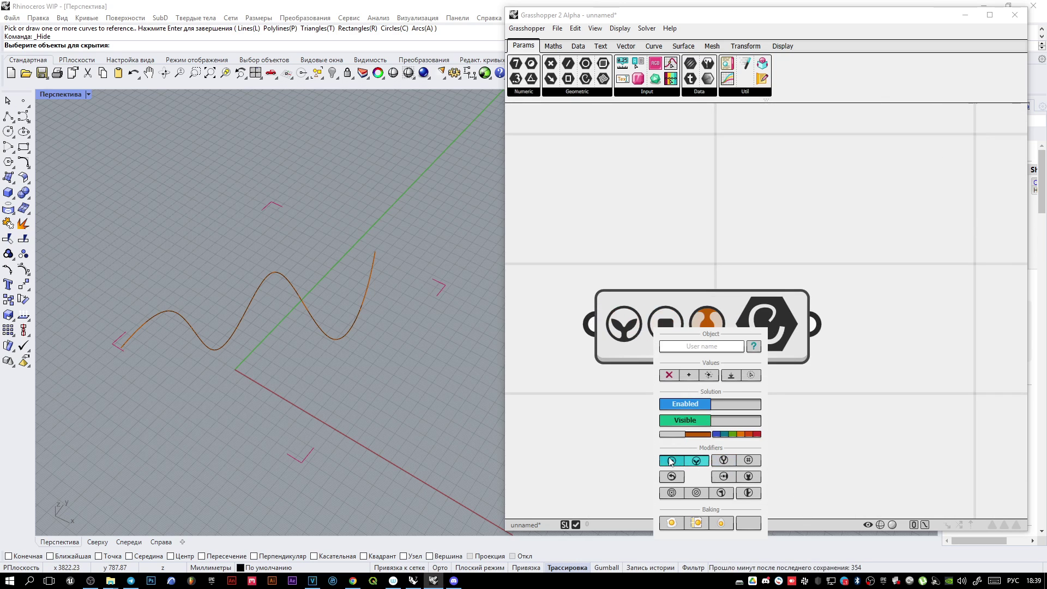
left_click(704, 462)
left_click(721, 494)
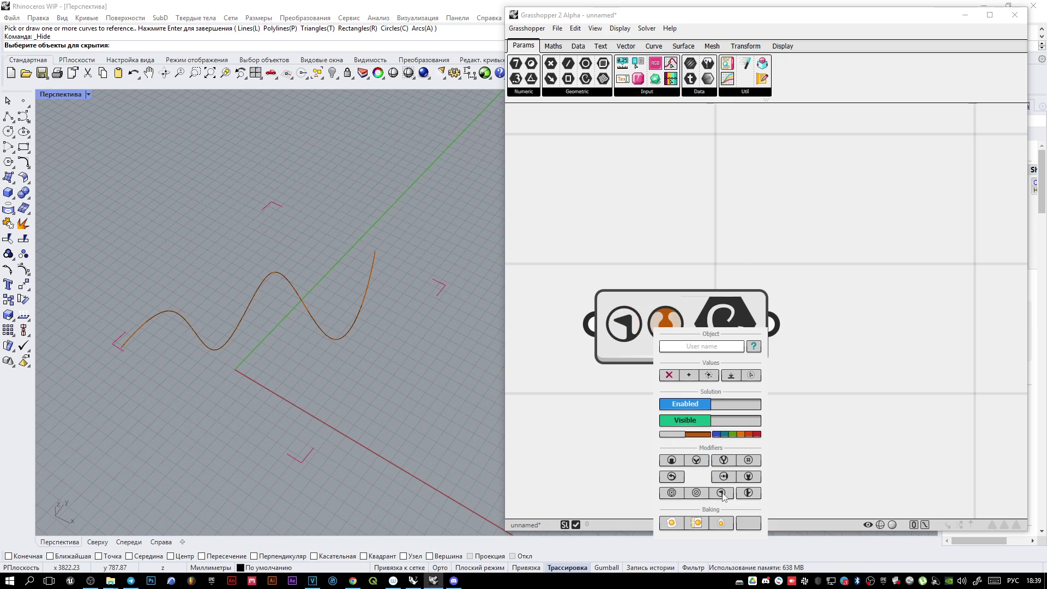
left_click(722, 493)
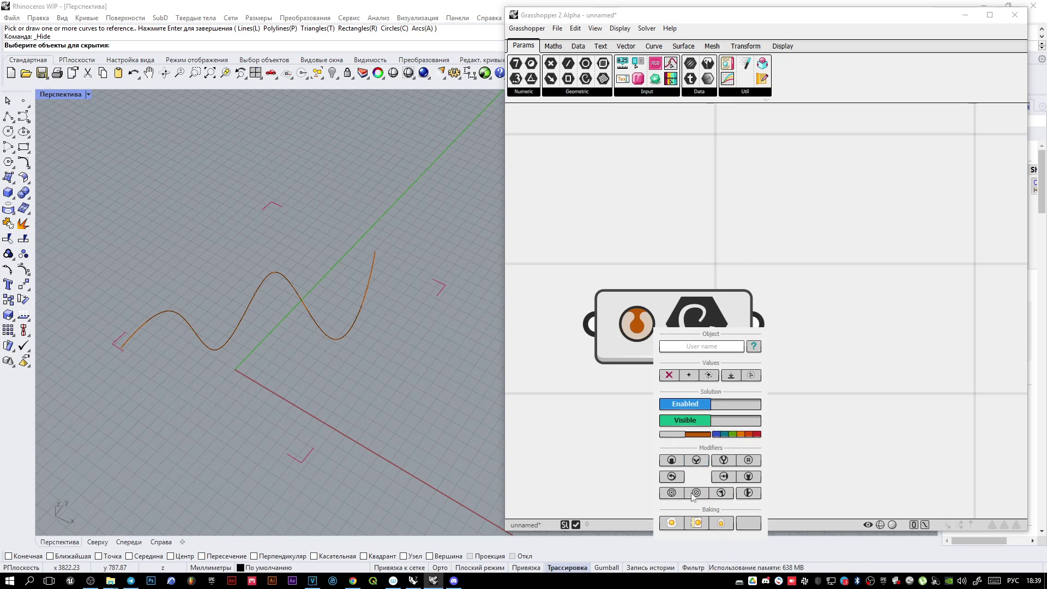
left_click(748, 493)
left_click(749, 493)
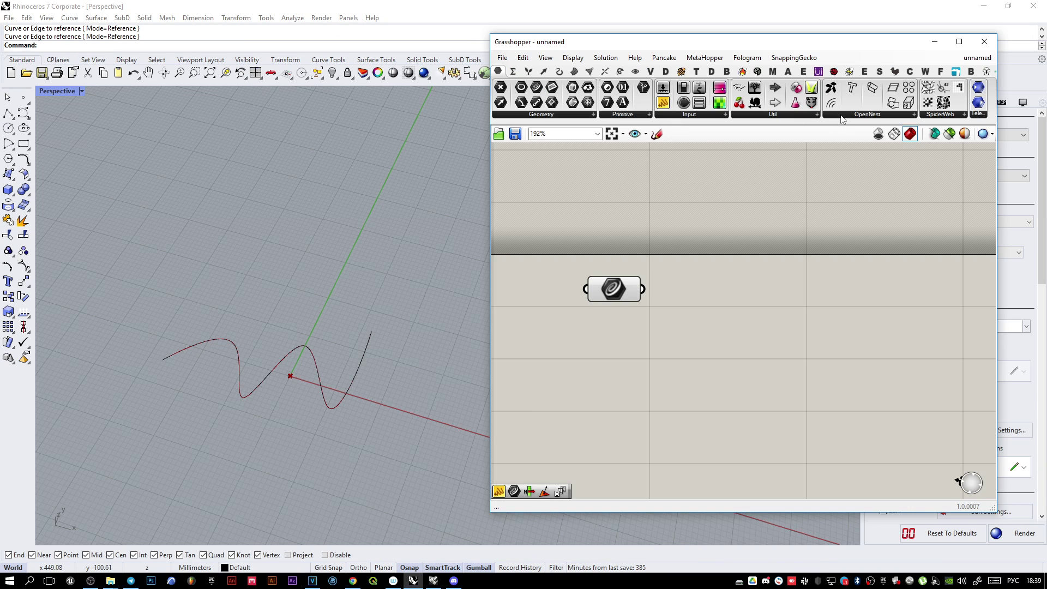
Step: Browse the Tree components under the Sets tab in Grasshopper 1
left_click(528, 71)
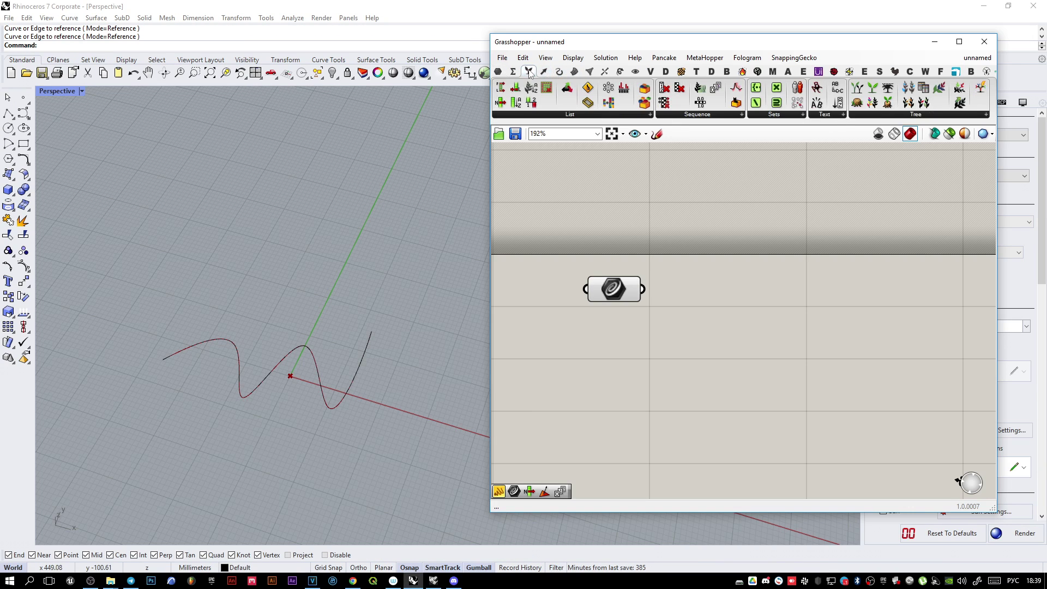
left_click(860, 115)
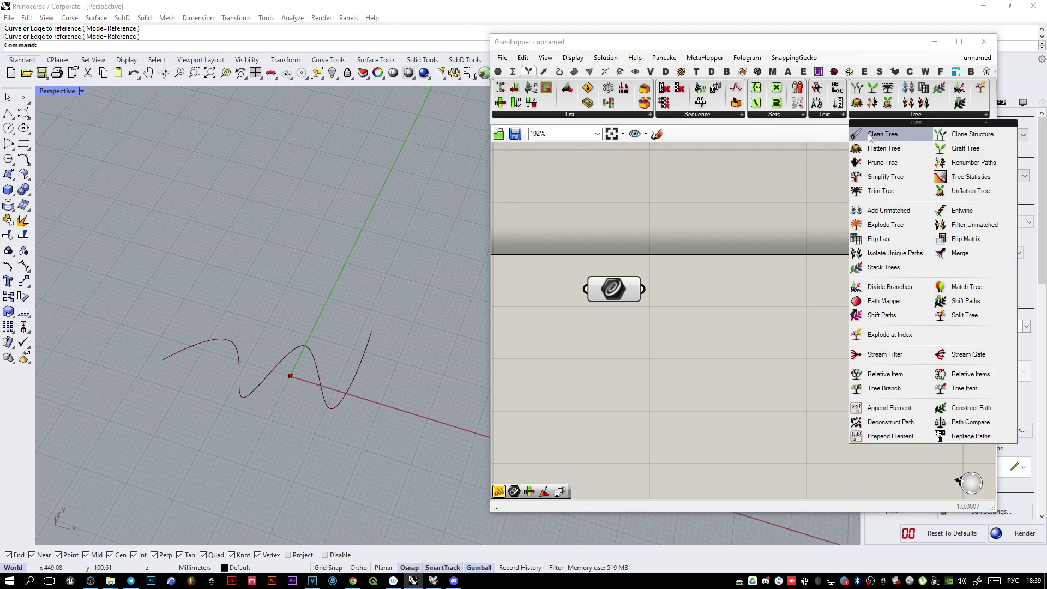
left_click_drag(876, 136, 760, 278)
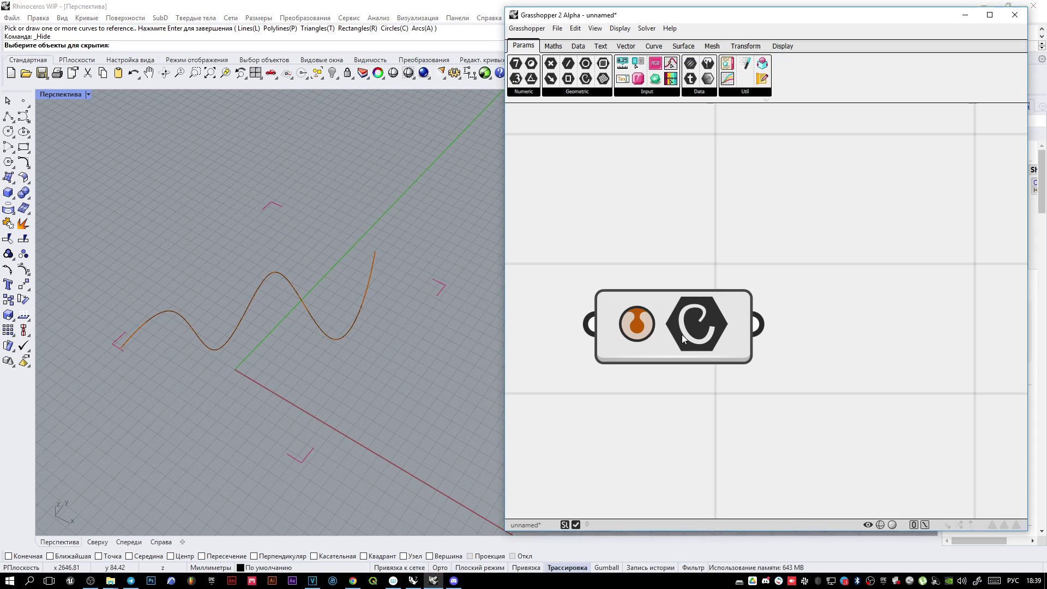
Step: Turn three Modifiers on the Curve parameter on and off again, then show the Input objects
right_click(682, 338)
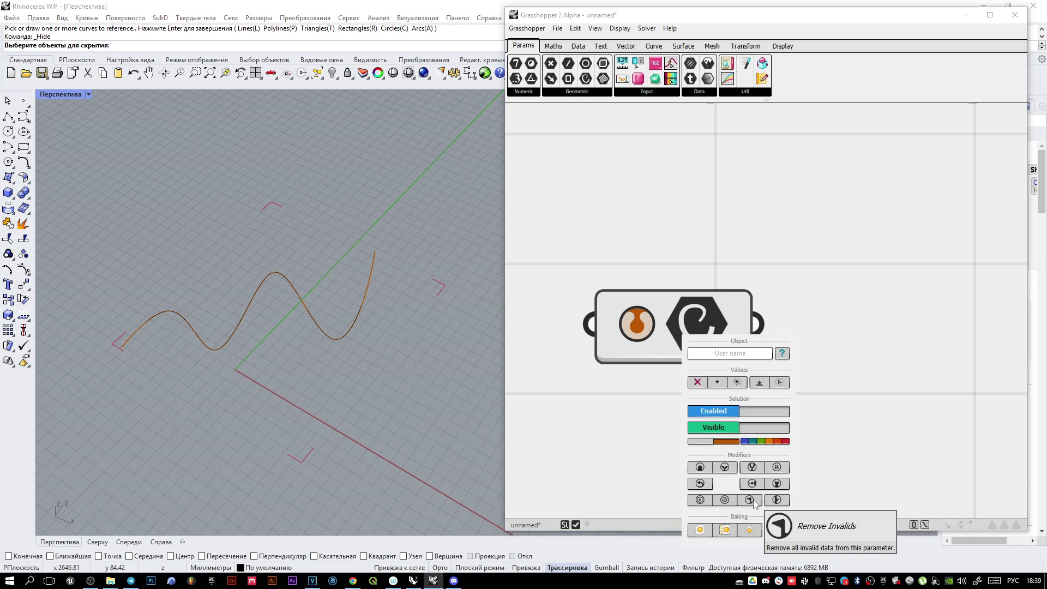
left_click(725, 500)
left_click(750, 500)
left_click(775, 500)
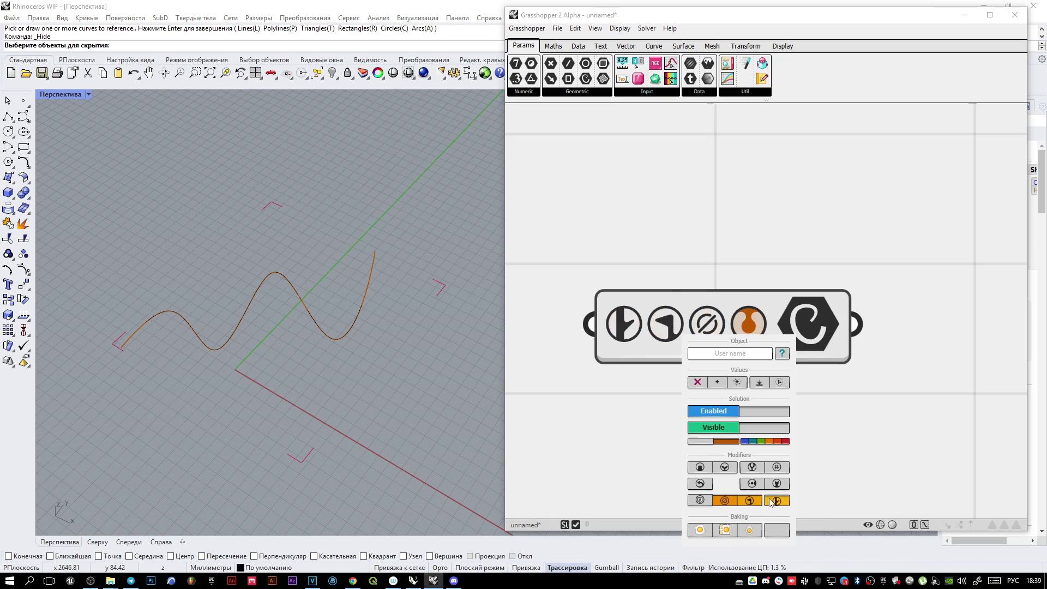
left_click(775, 500)
left_click(749, 499)
left_click(724, 500)
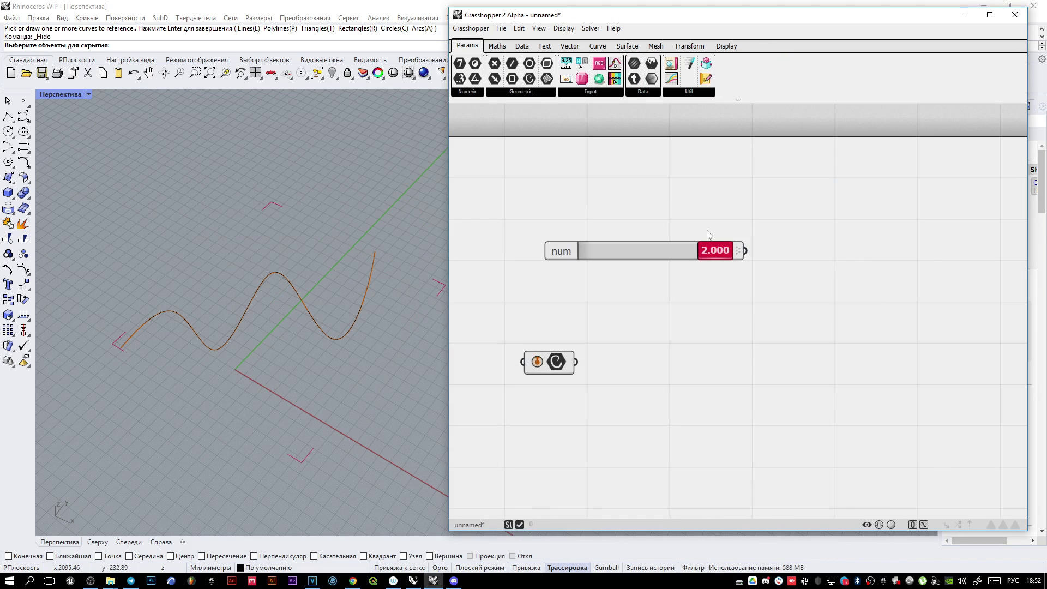
left_click(592, 92)
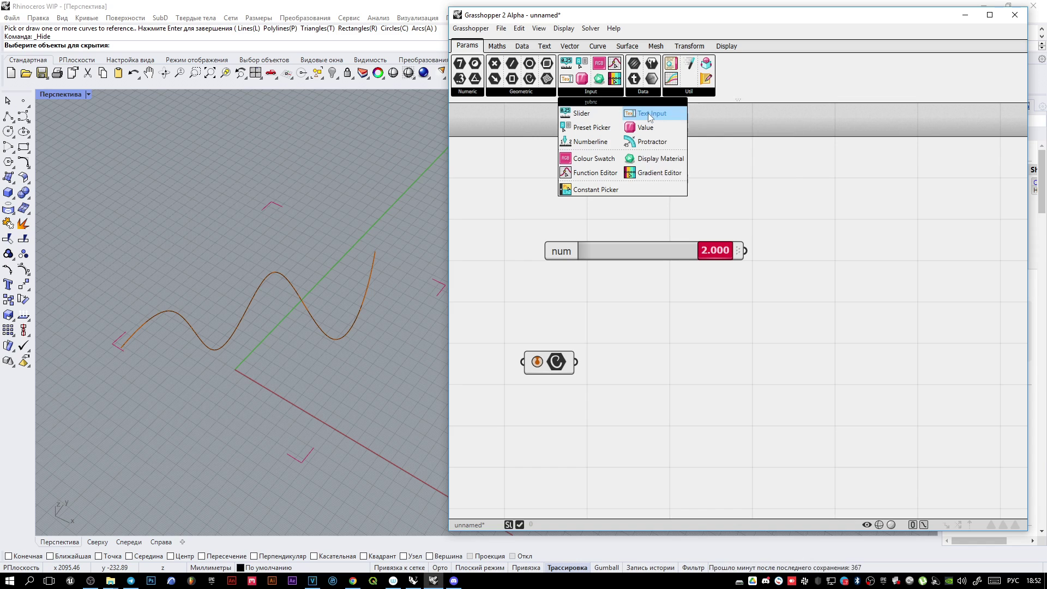
Step: Place a taller txt Text Input and an empty Panel to its right on the canvas
left_click_drag(649, 115, 702, 346)
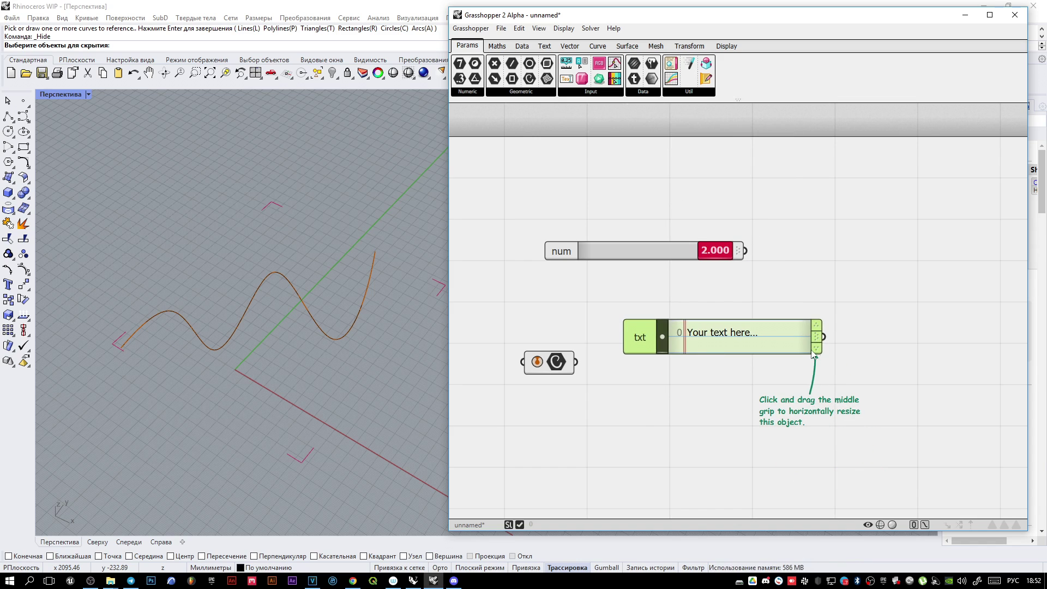
left_click_drag(816, 349, 816, 402)
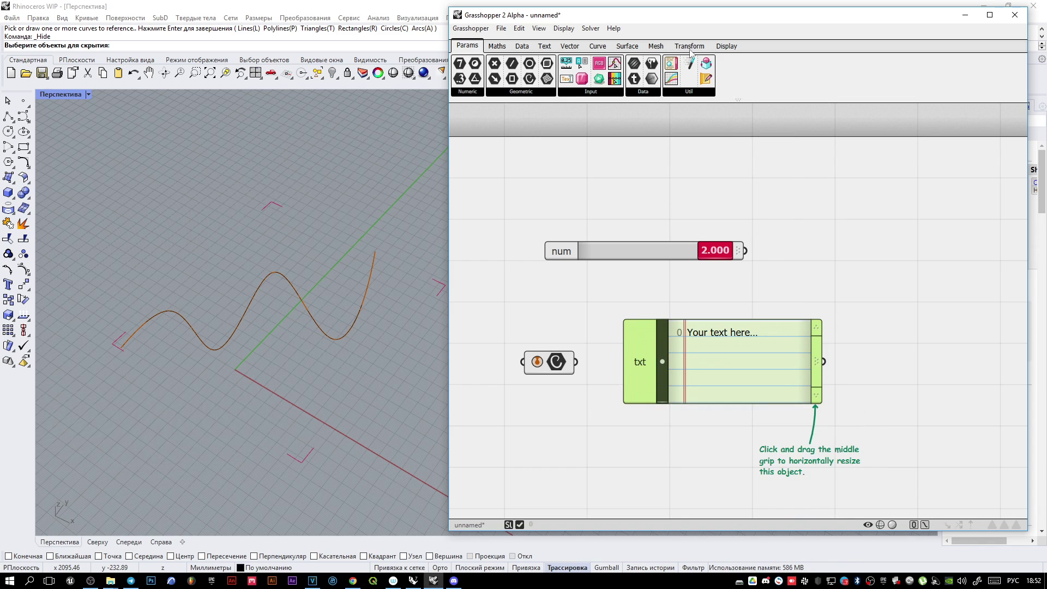
left_click(681, 93)
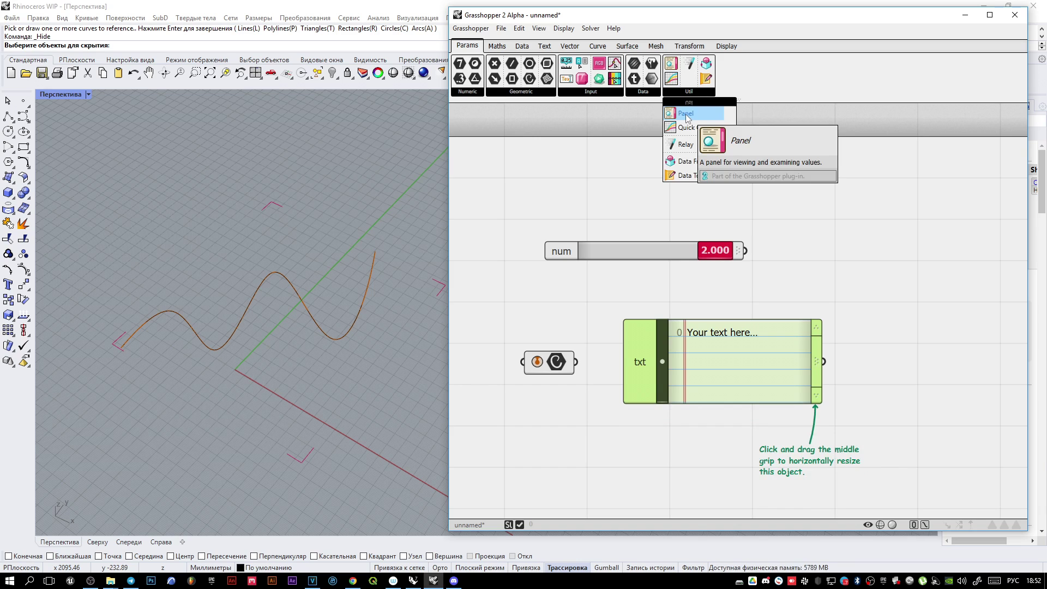
left_click_drag(686, 113, 879, 240)
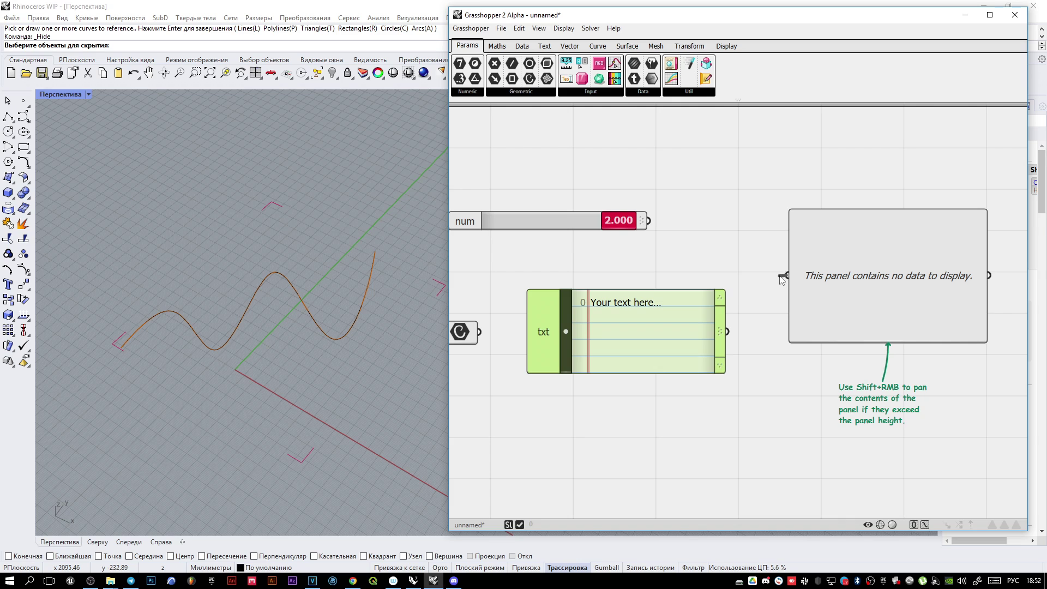
left_click_drag(775, 286, 728, 332)
left_click_drag(825, 300, 731, 337)
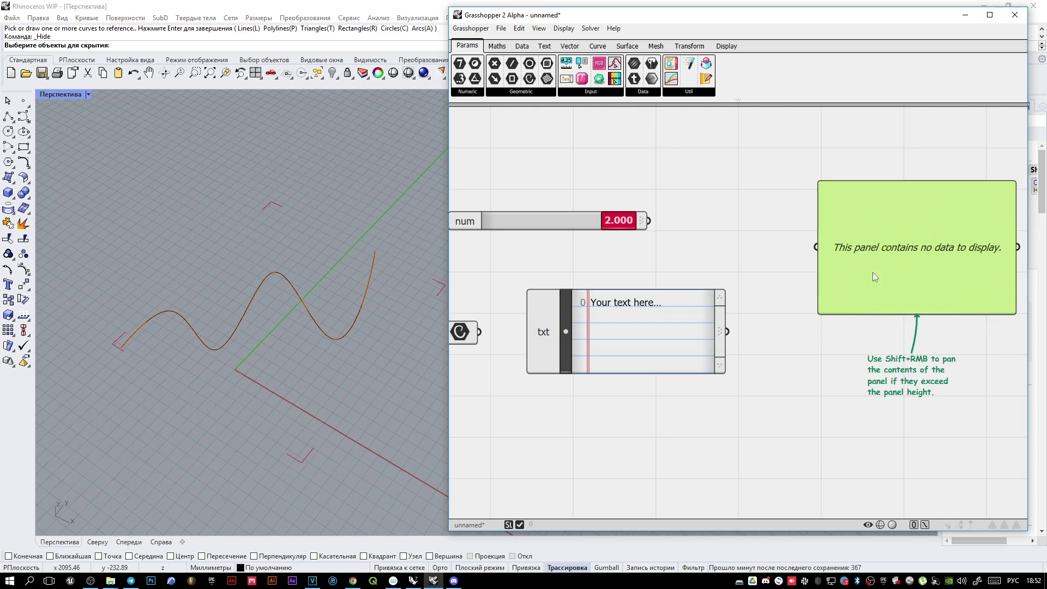
Step: Wire both the num and txt outputs into the Panel, then disconnect them again
mouse_move(824, 269)
left_mouse_down()
mouse_move(727, 331)
mouse_move(651, 225)
mouse_move(822, 266)
left_mouse_up()
left_click_drag(823, 266, 727, 331)
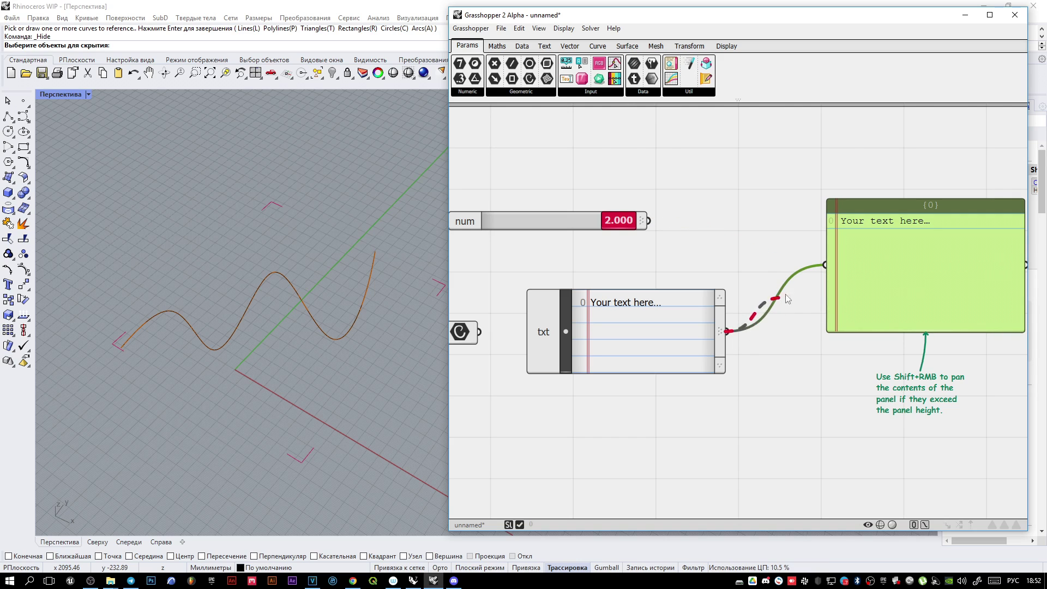
left_click_drag(786, 297, 824, 266, "ctrl")
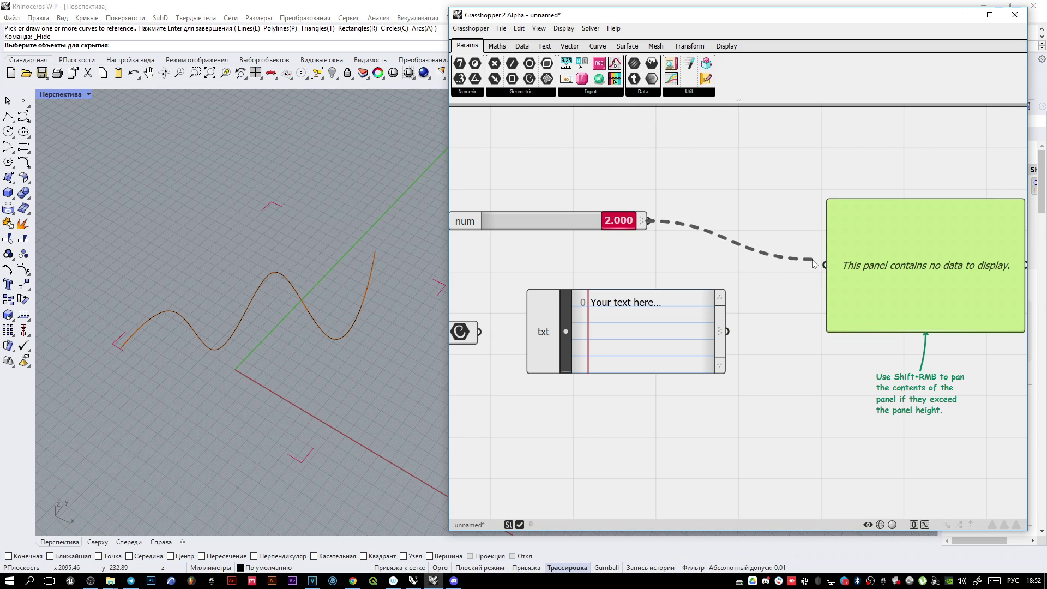
left_click_drag(814, 264, 826, 265)
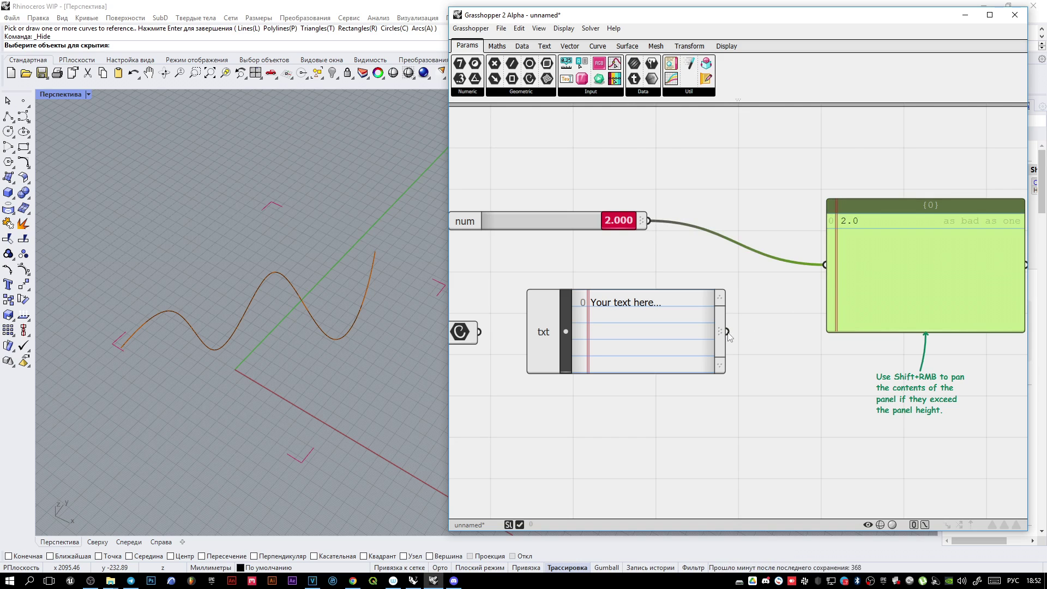
left_click_drag(767, 316, 825, 266, "shift")
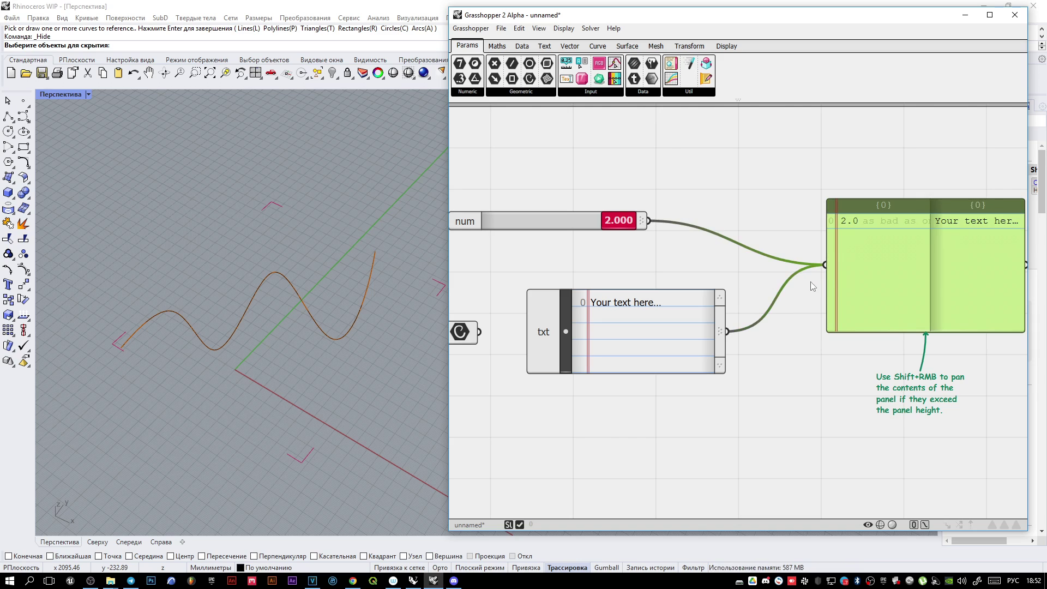
right_click_drag(871, 271, 781, 272)
left_click_drag(919, 206, 923, 202)
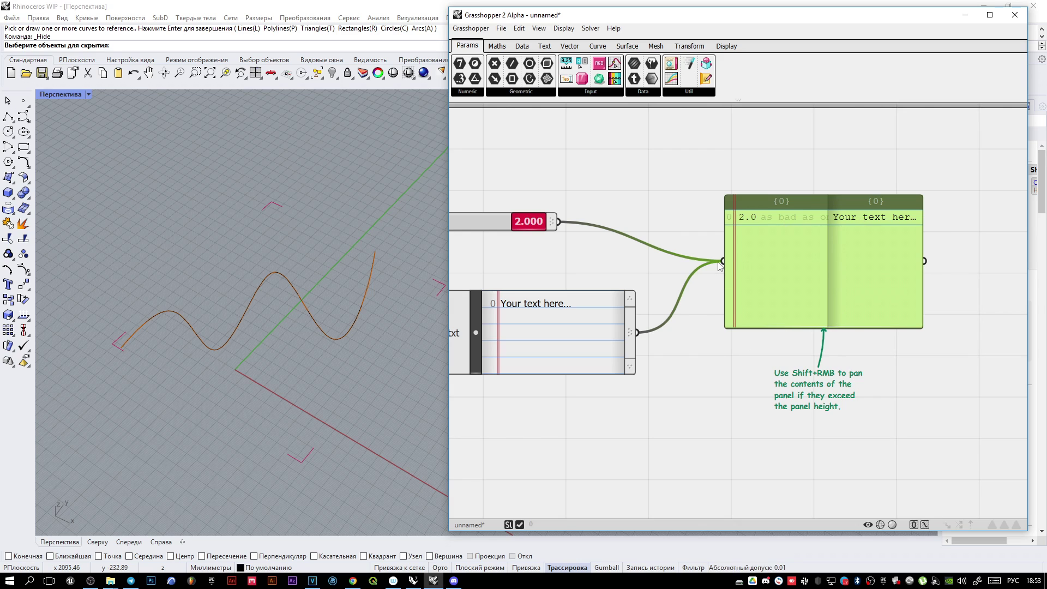
left_click_drag(720, 265, 636, 332, "ctrl")
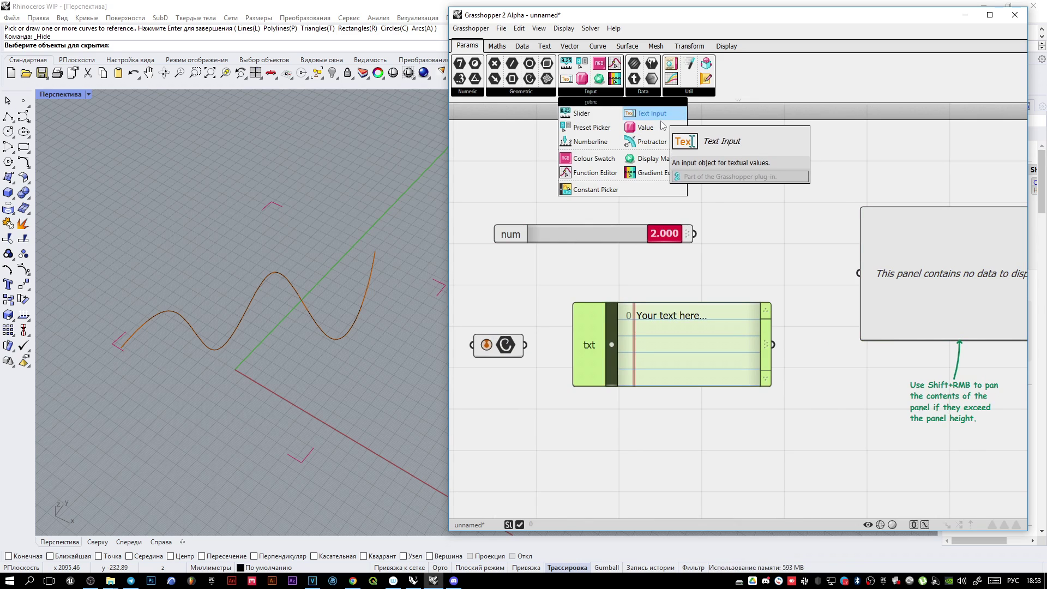
Step: Place a Value object near the num slider and set its value to 12333
left_click_drag(645, 127, 618, 132)
left_click_drag(650, 277, 664, 190)
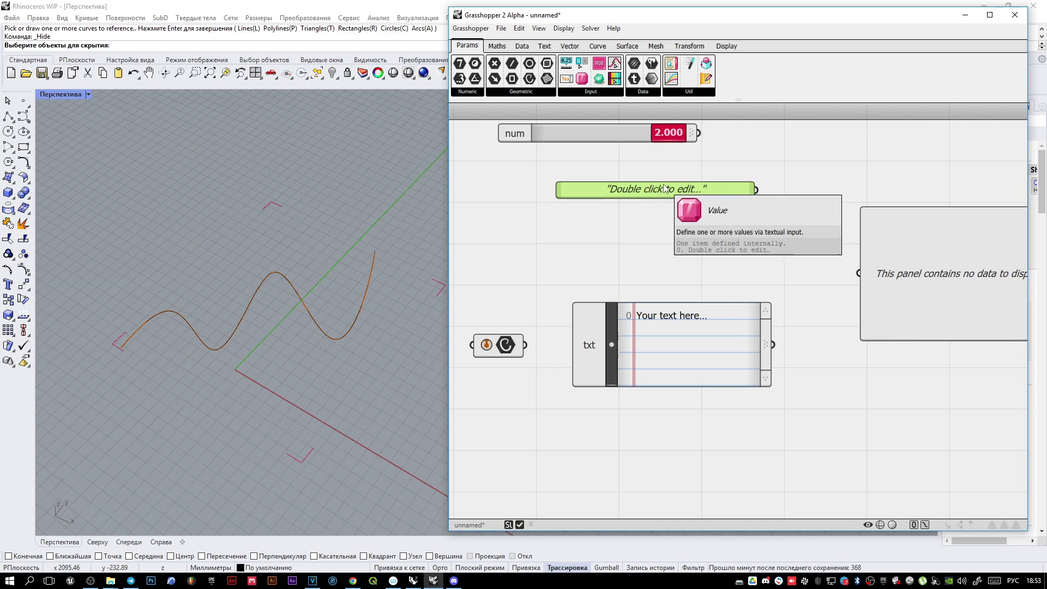
left_click_drag(664, 190, 665, 219)
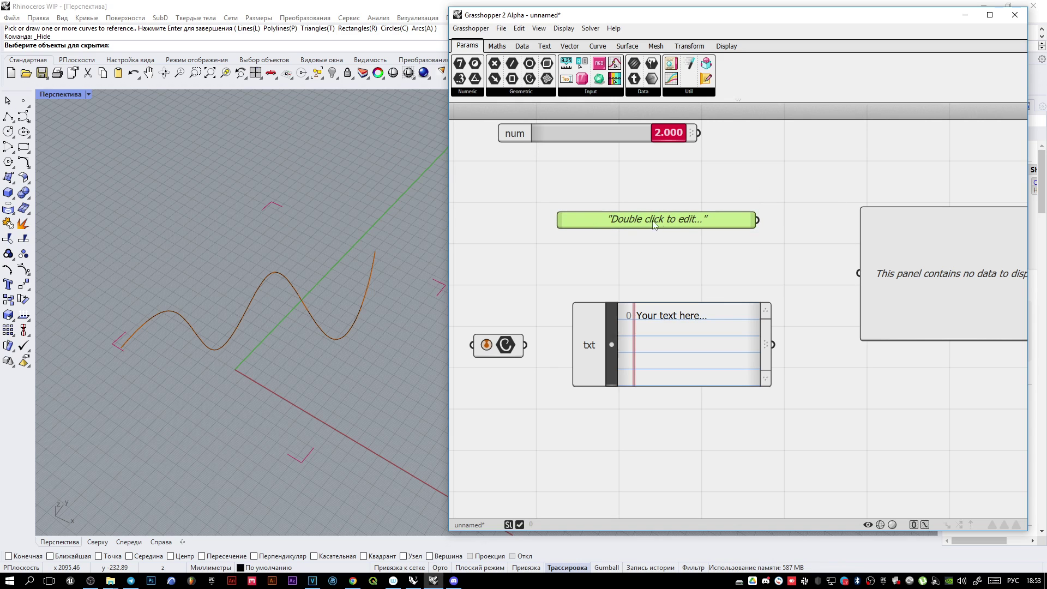
double_click(654, 223)
left_click(565, 291)
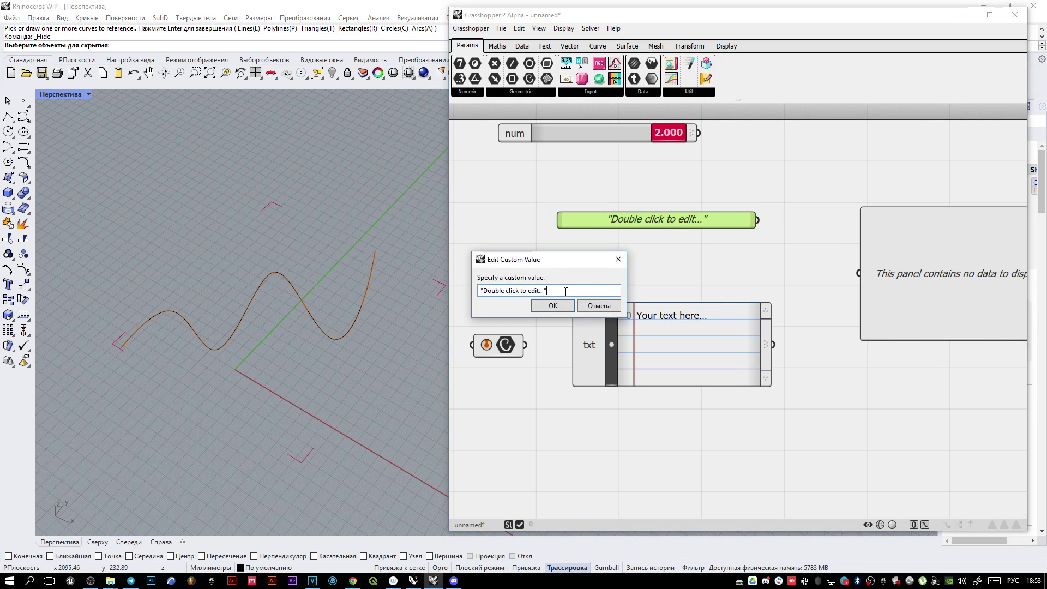
left_click_drag(565, 291, 429, 280)
type("12333")
left_click(556, 307)
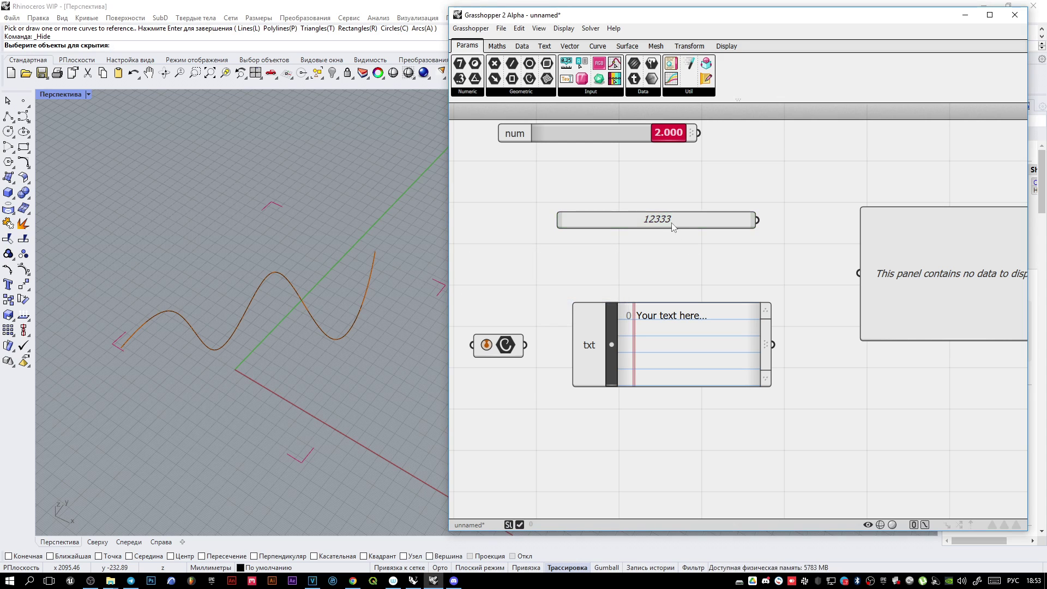
Step: Enlarge the txt Text Input, extending it wider and downward
scroll(766, 316, "up", 10)
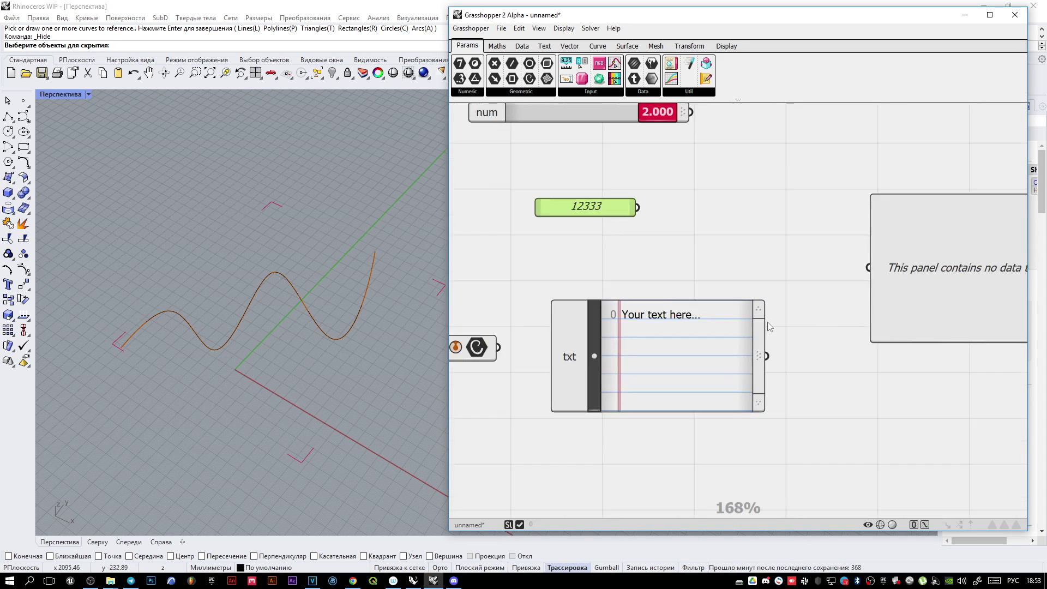
scroll(742, 292, "down", 6)
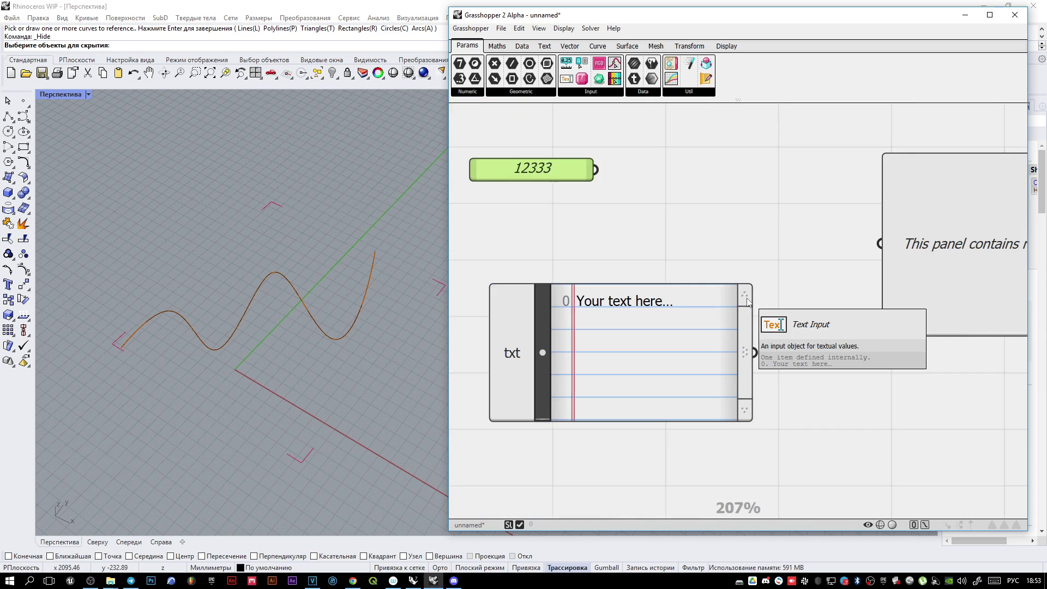
mouse_move(751, 355)
left_mouse_down()
mouse_move(820, 356)
mouse_move(753, 356)
left_mouse_up()
mouse_move(748, 287)
left_mouse_down()
mouse_move(755, 225)
mouse_move(748, 333)
mouse_move(747, 308)
left_mouse_up()
left_click_drag(753, 363, 817, 371)
left_click_drag(812, 418, 812, 464)
scroll(625, 292, "down", 1)
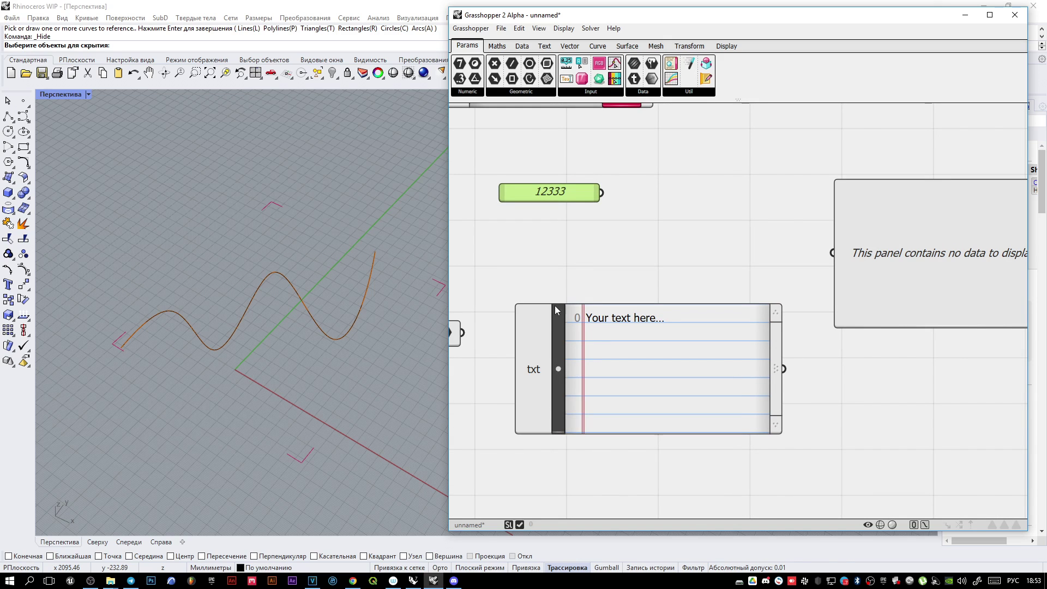
Step: Enter the numbers 1 to 6 on separate lines in the txt input
double_click(558, 368)
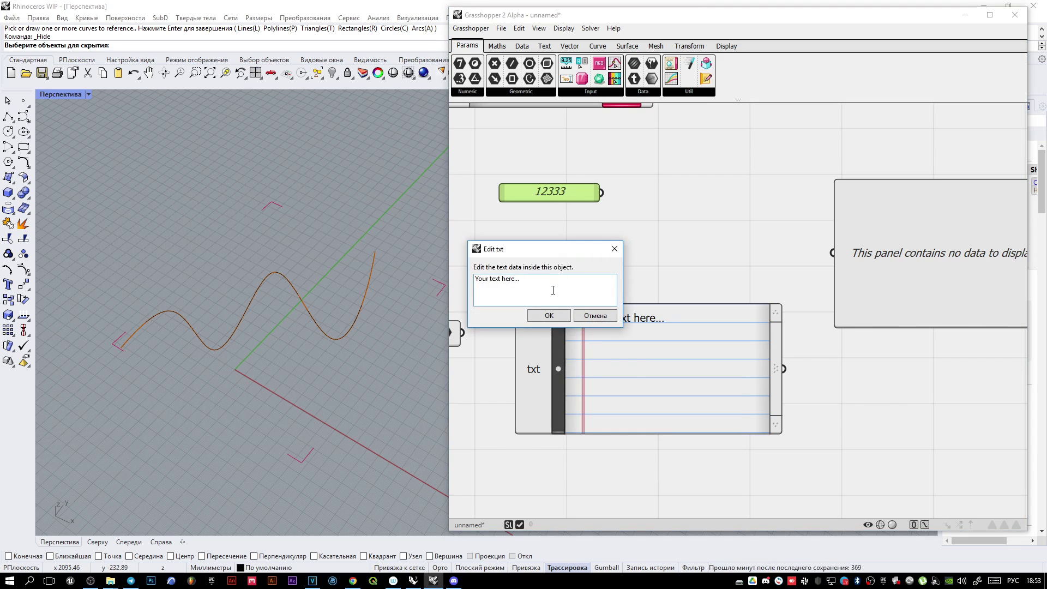
type("1")
key("Return")
type("2")
key("Return")
type("3")
key("Return")
type("4")
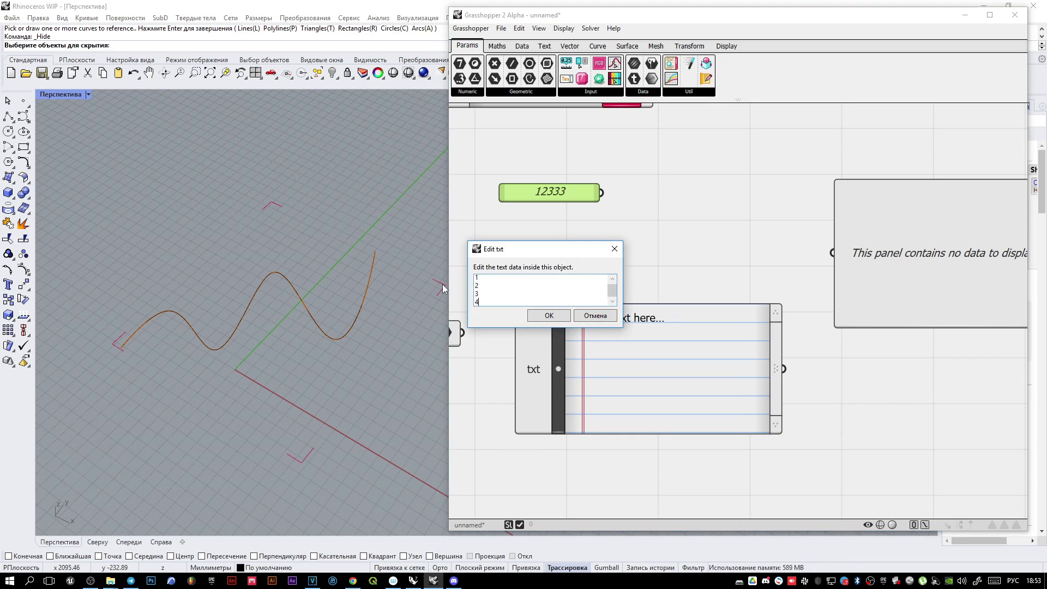
type(" 5 6")
left_click(544, 320)
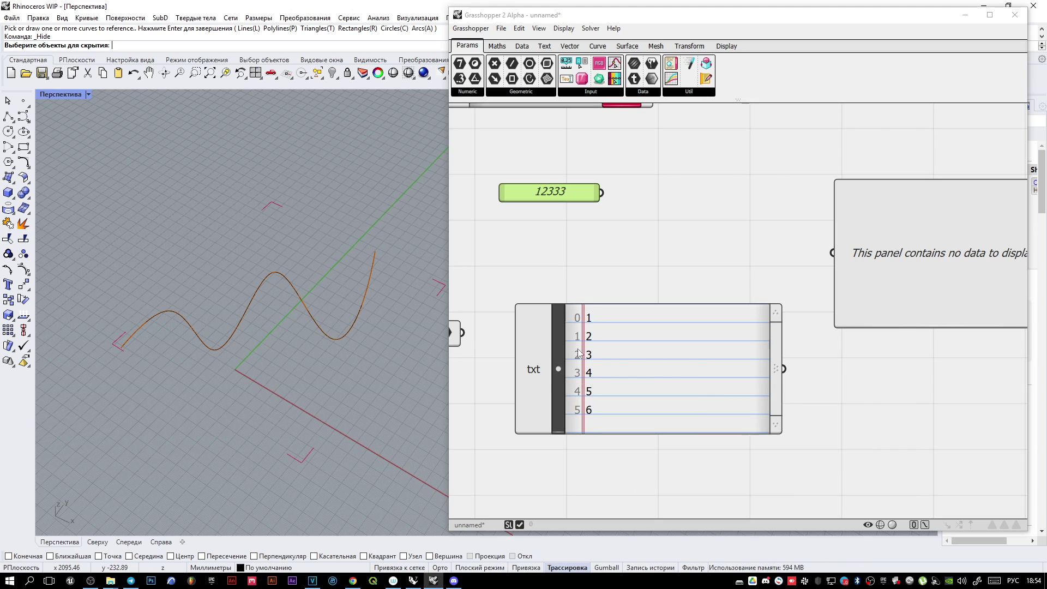
Step: Wire the txt output into the Panel and move the Panel beside txt
scroll(738, 348, "down", 1)
right_click_drag(738, 349, 605, 351)
left_click_drag(647, 369, 691, 264)
left_click_drag(789, 290, 776, 378)
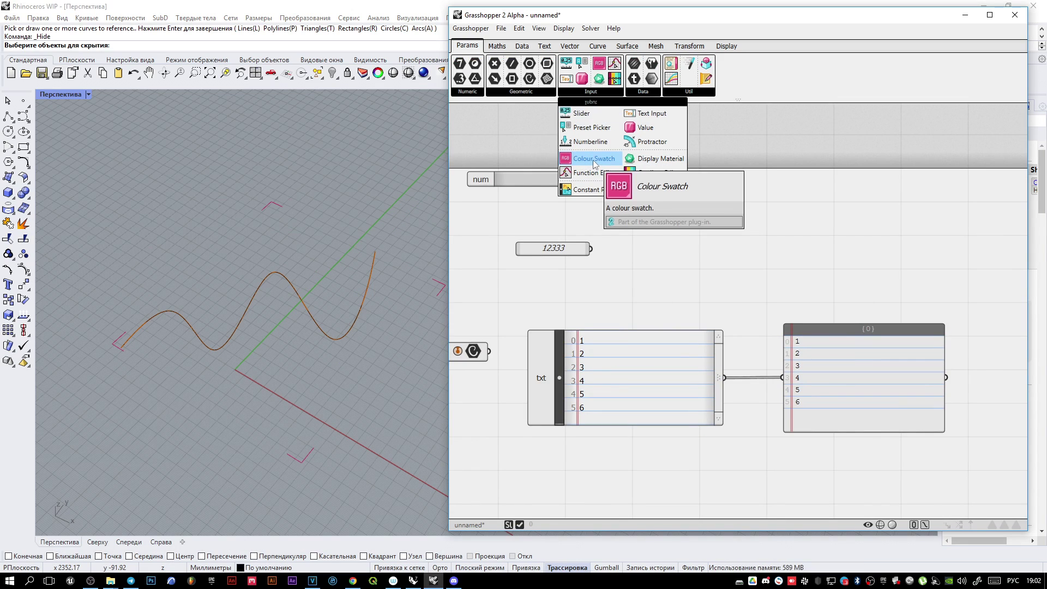
Step: Place a Raspberry Colour Swatch on the Grasshopper 2 canvas and reposition it
left_click(594, 162)
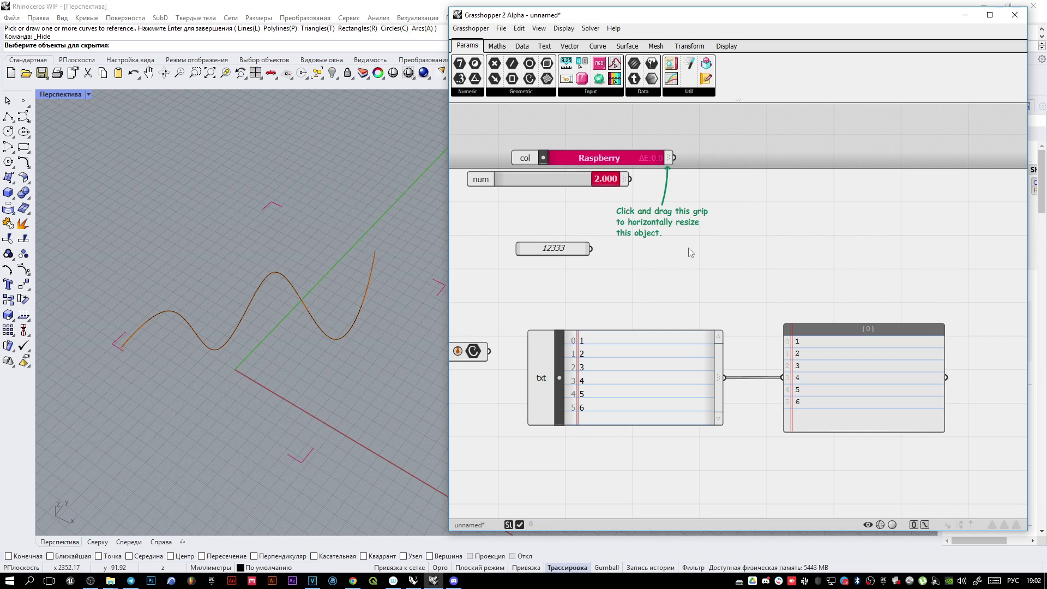
left_click_drag(631, 158, 799, 205)
left_click(794, 174)
right_click_drag(794, 174, 751, 184)
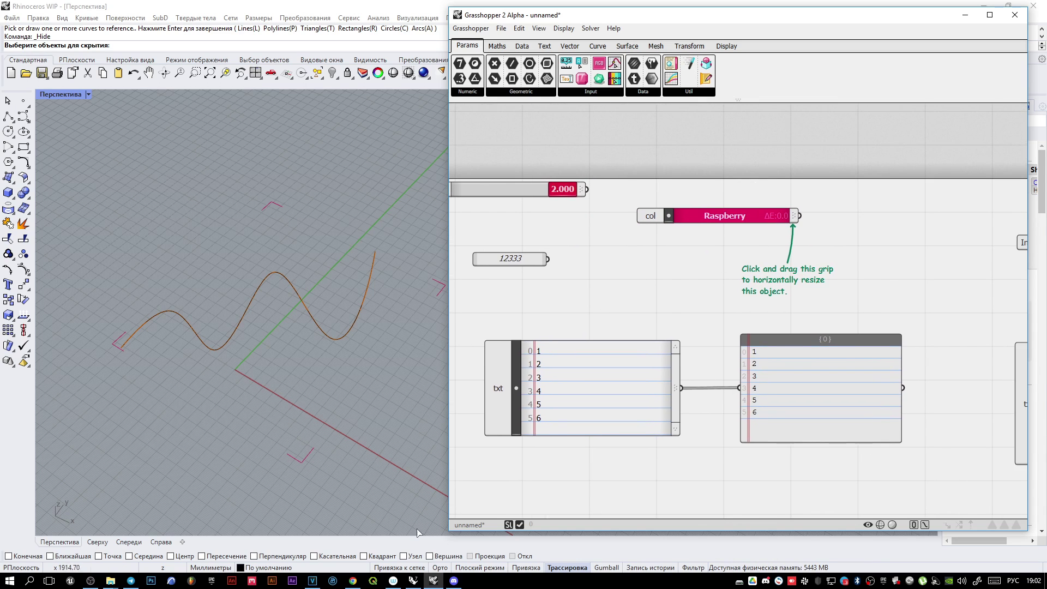
Step: In Grasshopper 1, add a Colour Swatch and shift its colour to green
left_click(417, 582)
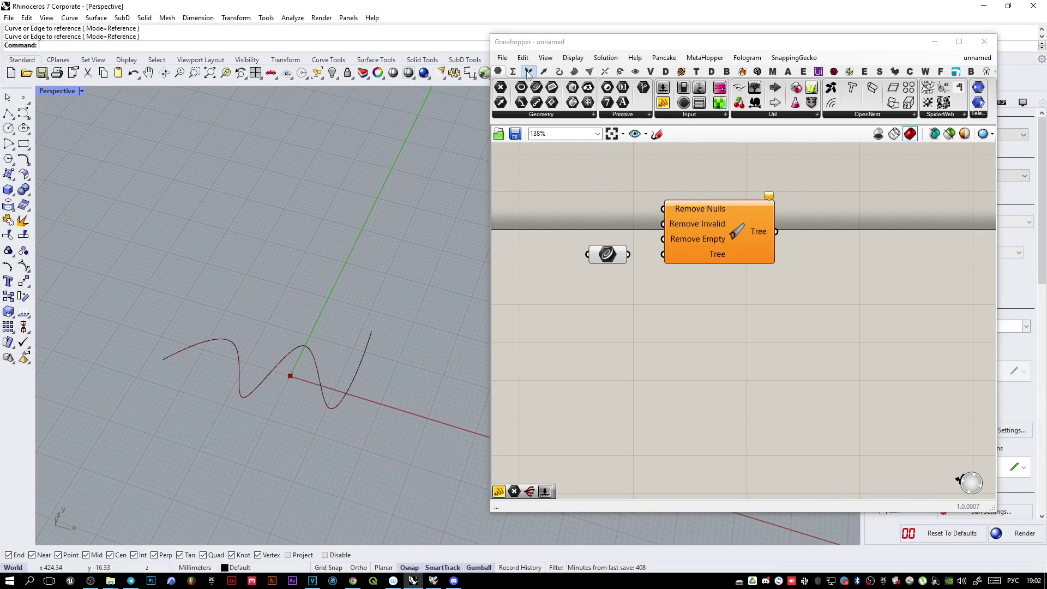
left_click(710, 116)
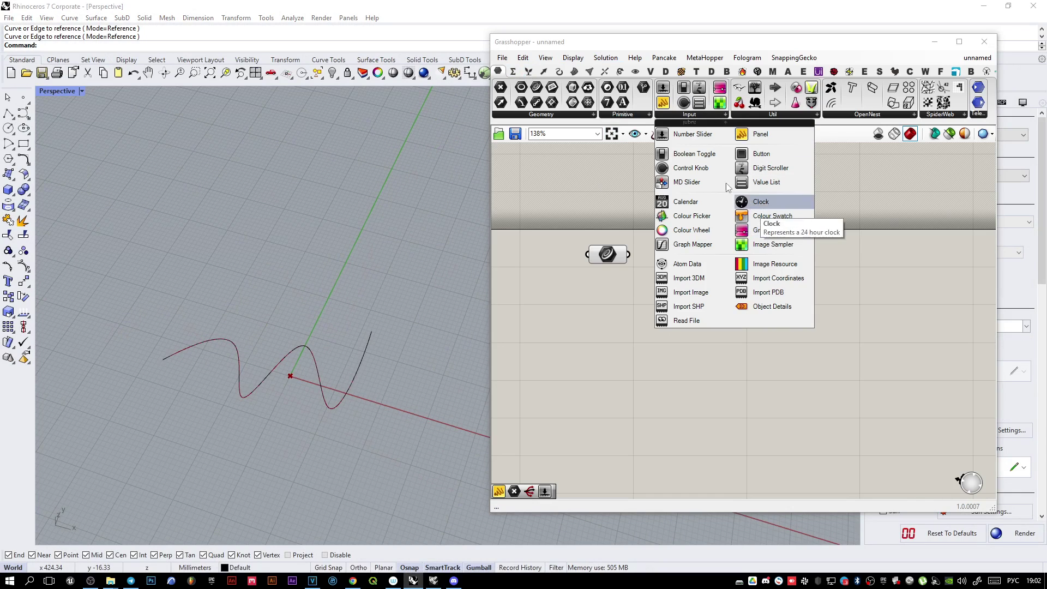
left_click_drag(766, 216, 634, 364)
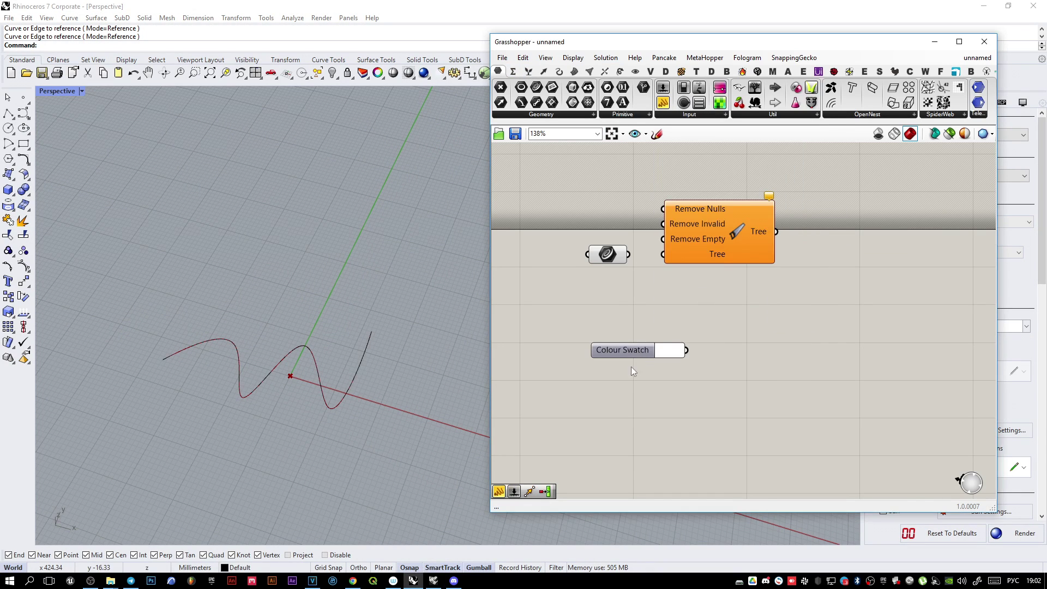
scroll(650, 346, "up", 3)
left_click(682, 349)
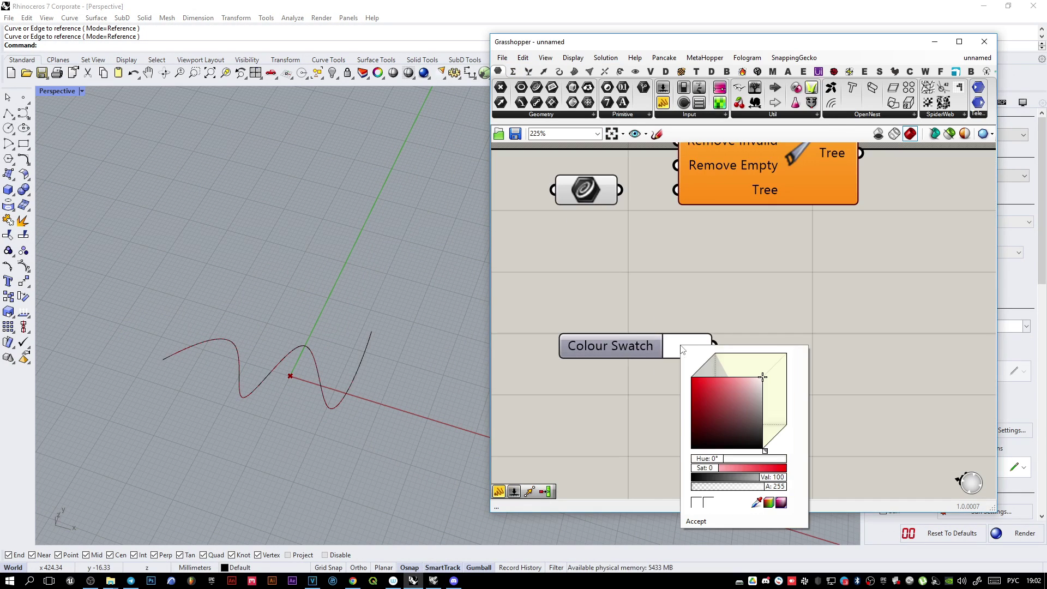
left_click_drag(761, 379, 690, 420)
left_click_drag(765, 450, 747, 478)
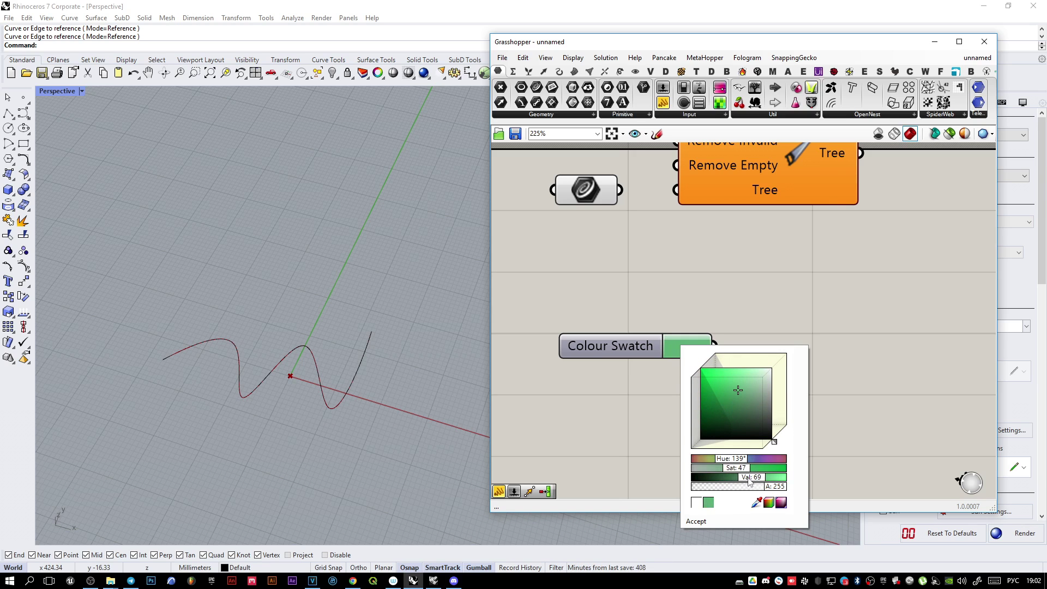
left_click(433, 580)
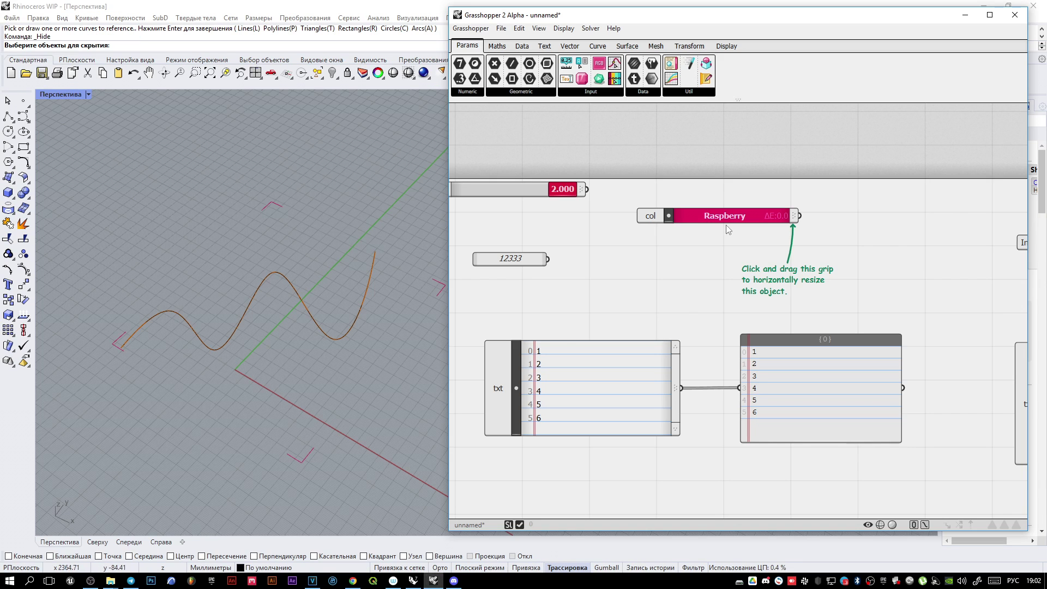
Step: Open the Raspberry swatch's picker and lower magenta in the CMY view to get Tango
left_click_drag(686, 218, 672, 212)
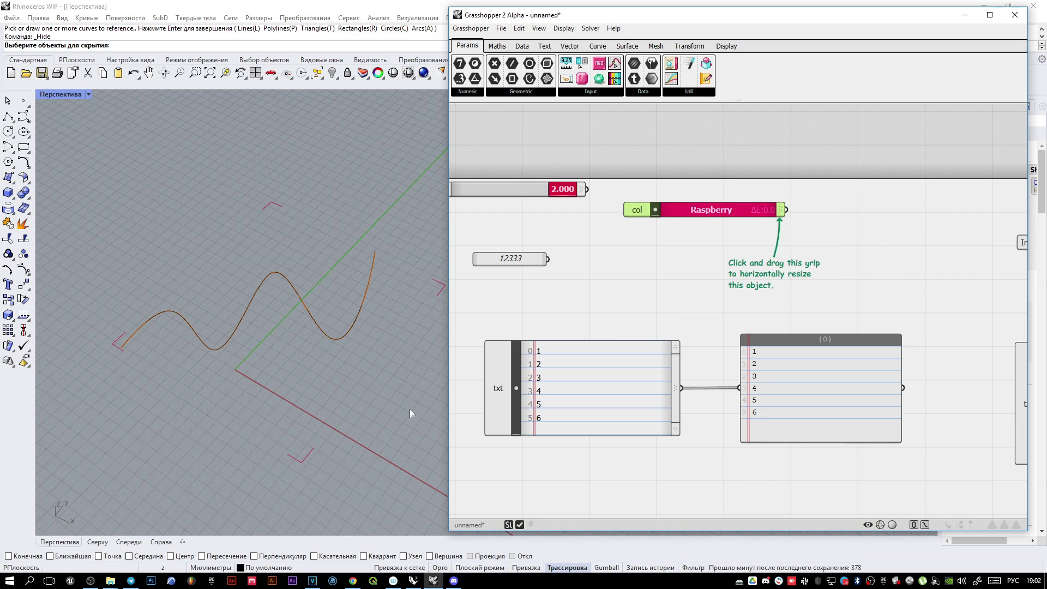
double_click(657, 213)
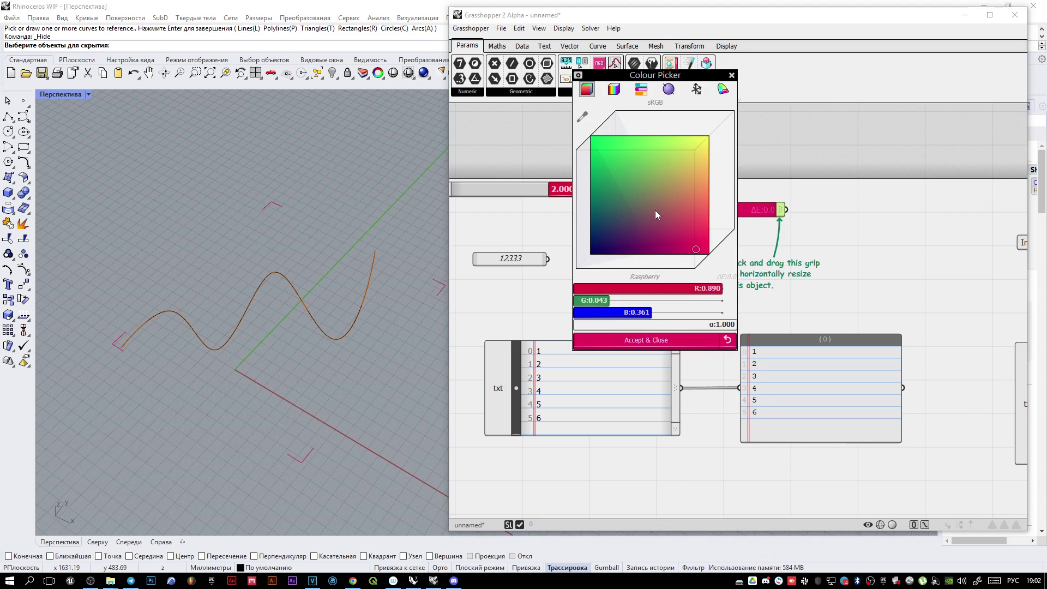
left_click(613, 89)
left_click(669, 89)
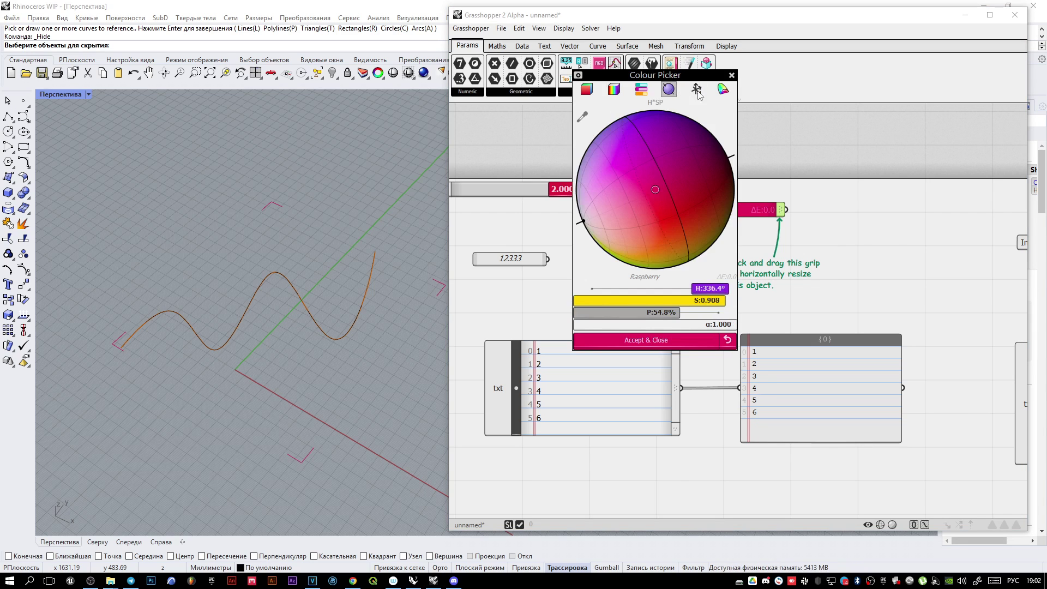
left_click(642, 89)
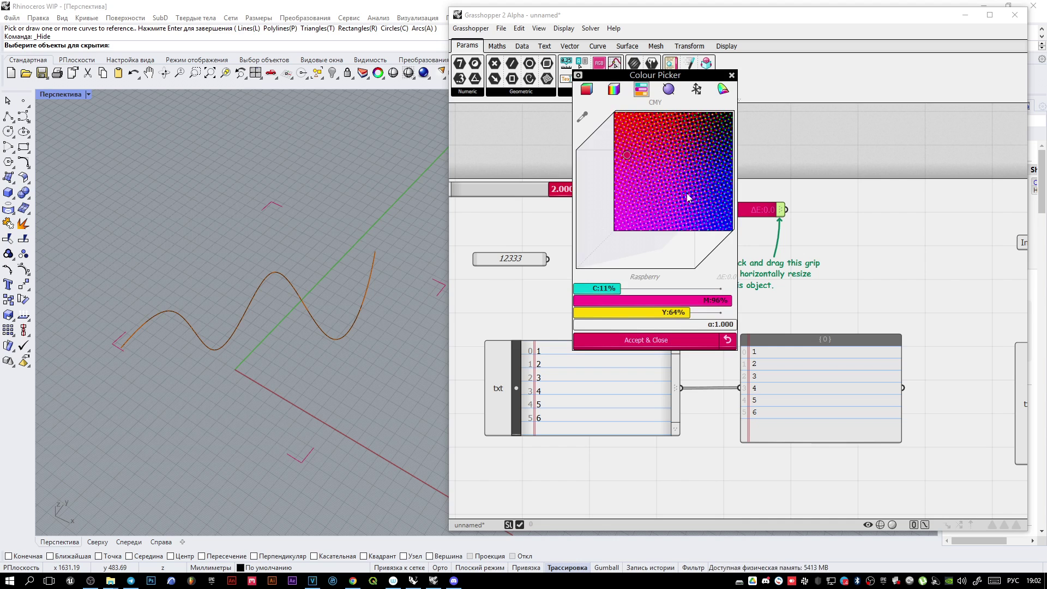
mouse_move(687, 194)
right_mouse_down()
mouse_move(642, 229)
mouse_move(677, 204)
right_mouse_up()
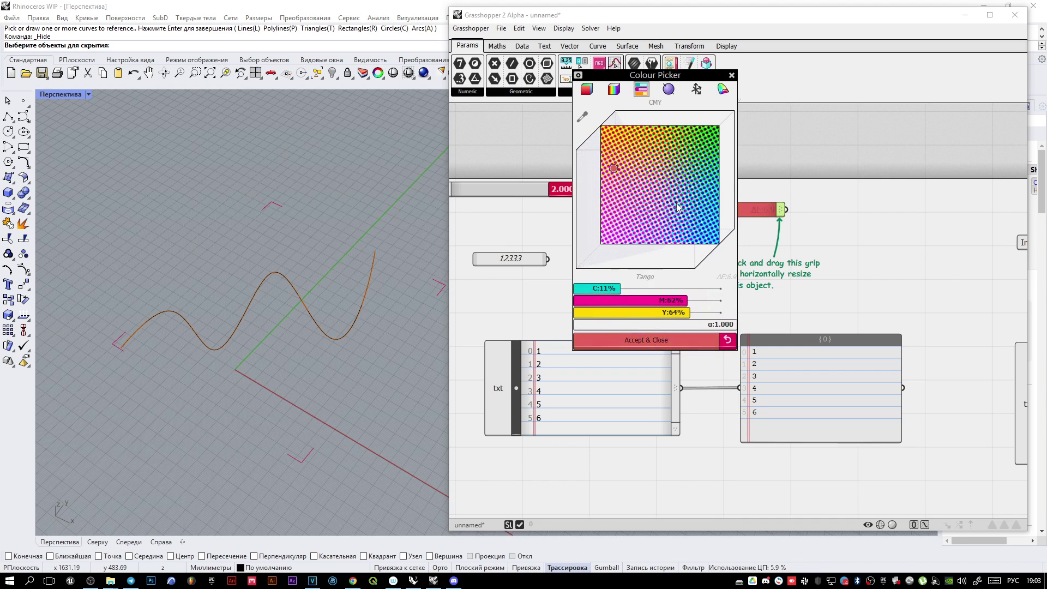
scroll(679, 201, "up", 6)
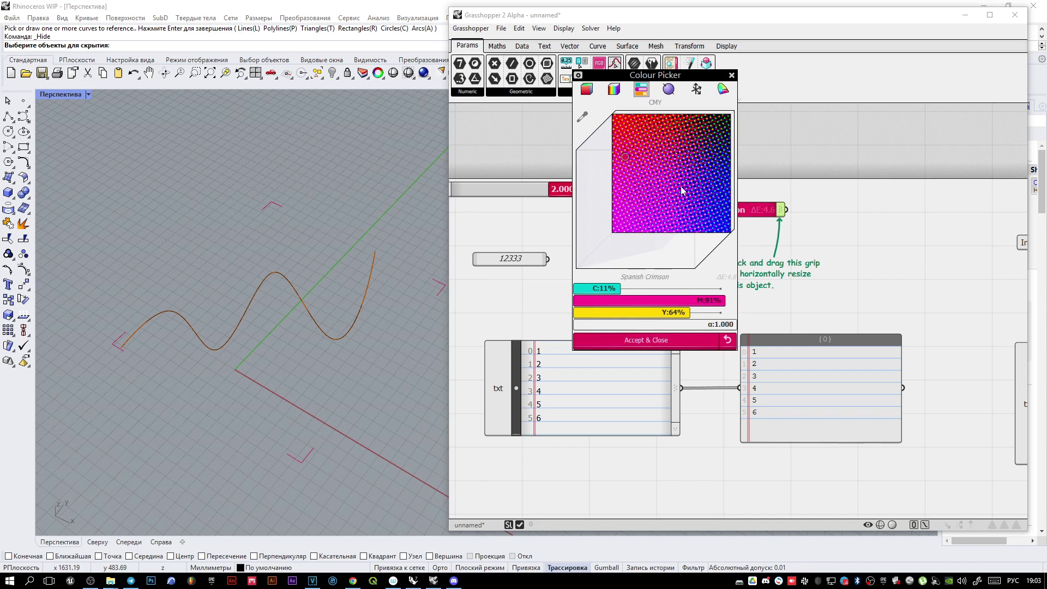
scroll(679, 196, "down", 6)
scroll(652, 223, "up", 7)
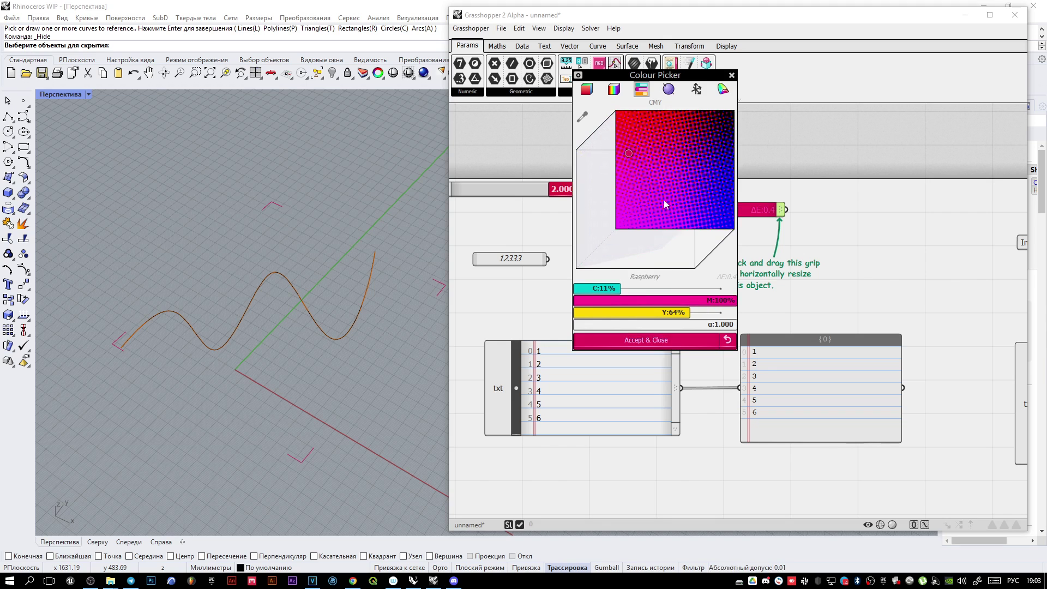
scroll(664, 204, "down", 11)
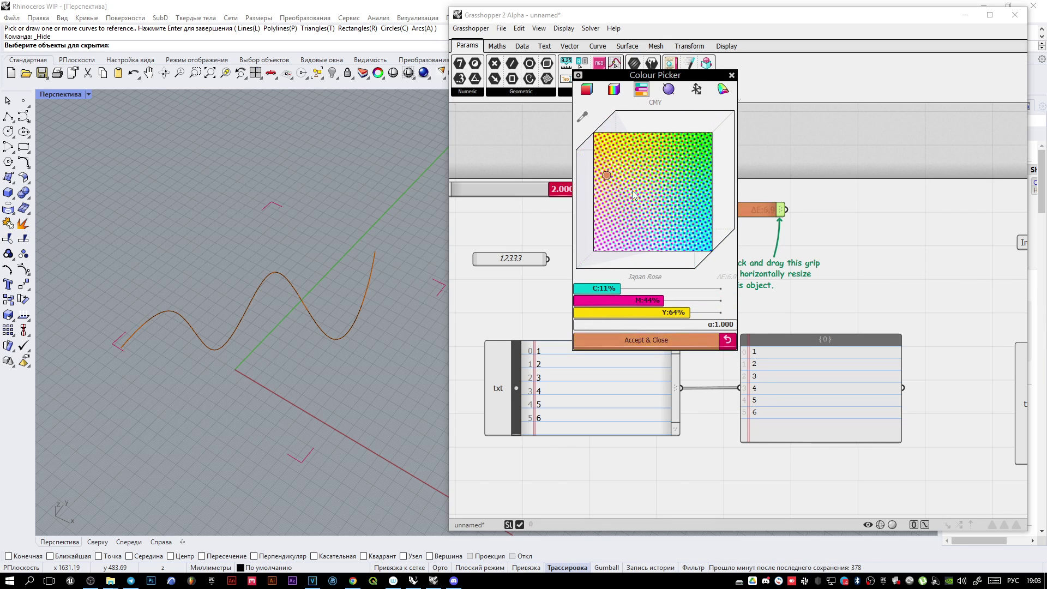
scroll(632, 191, "up", 1)
Step: Browse the HSV and sRGB views and pick colours from the cube, ending on Erin green
left_click(663, 89)
left_click(615, 91)
scroll(636, 211, "up", 15)
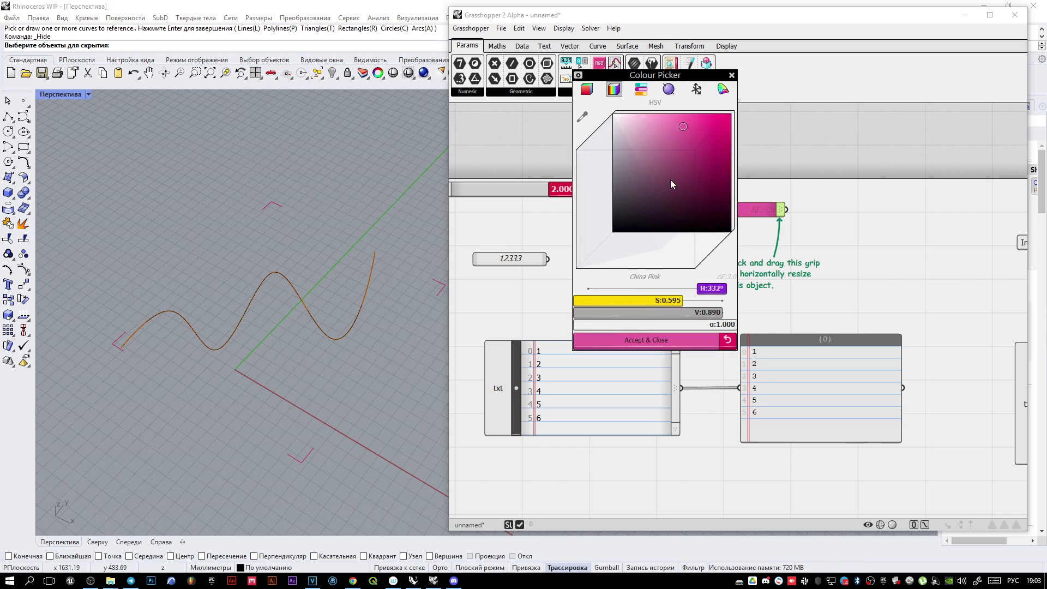
scroll(670, 184, "down", 6)
scroll(714, 241, "down", 15)
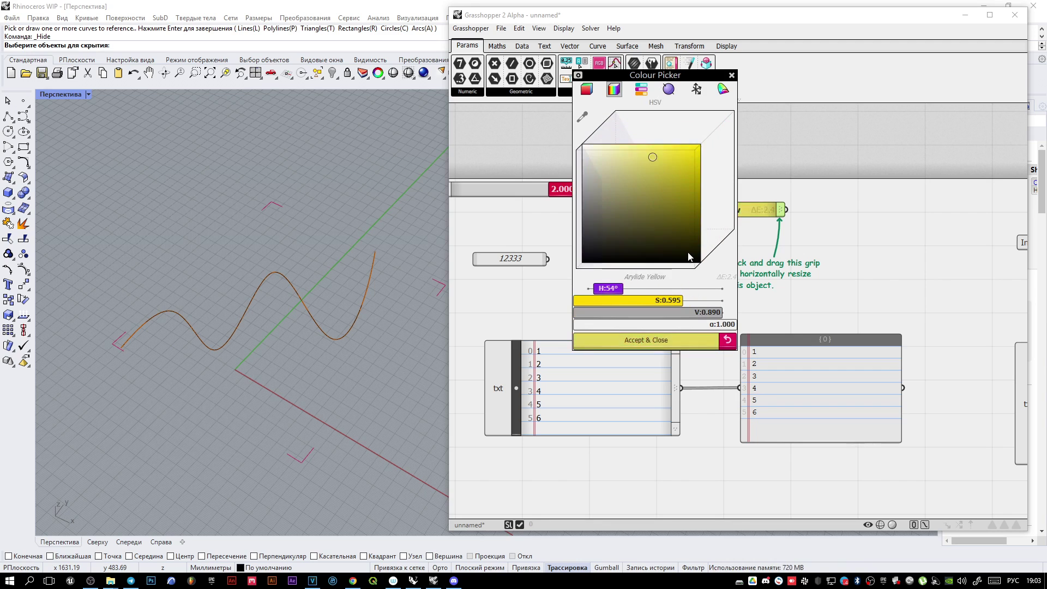
left_click(587, 90)
scroll(663, 200, "down", 2)
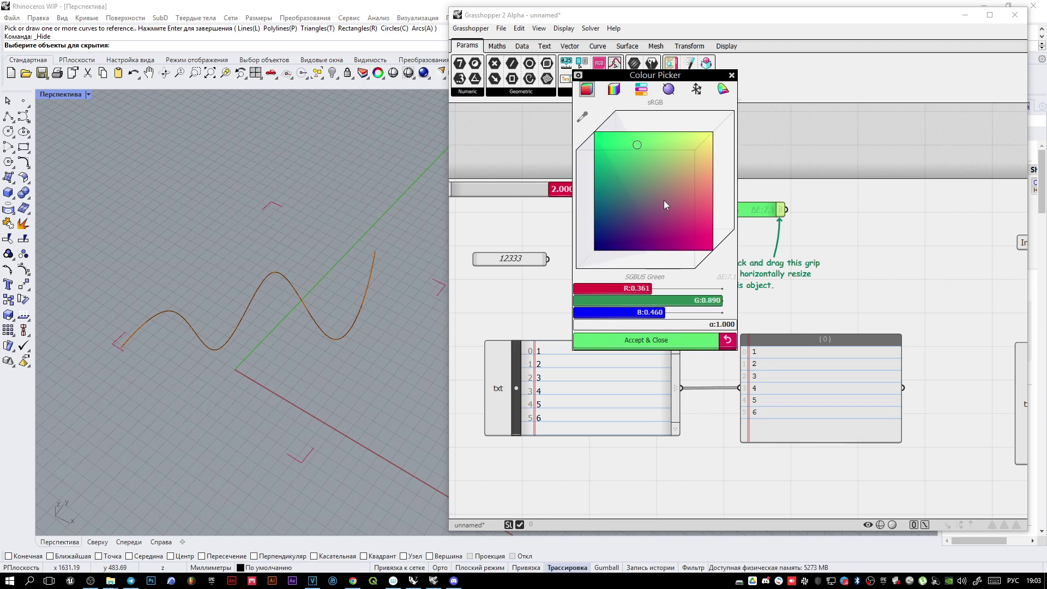
scroll(664, 201, "up", 3)
left_click(693, 195)
scroll(674, 231, "down", 12)
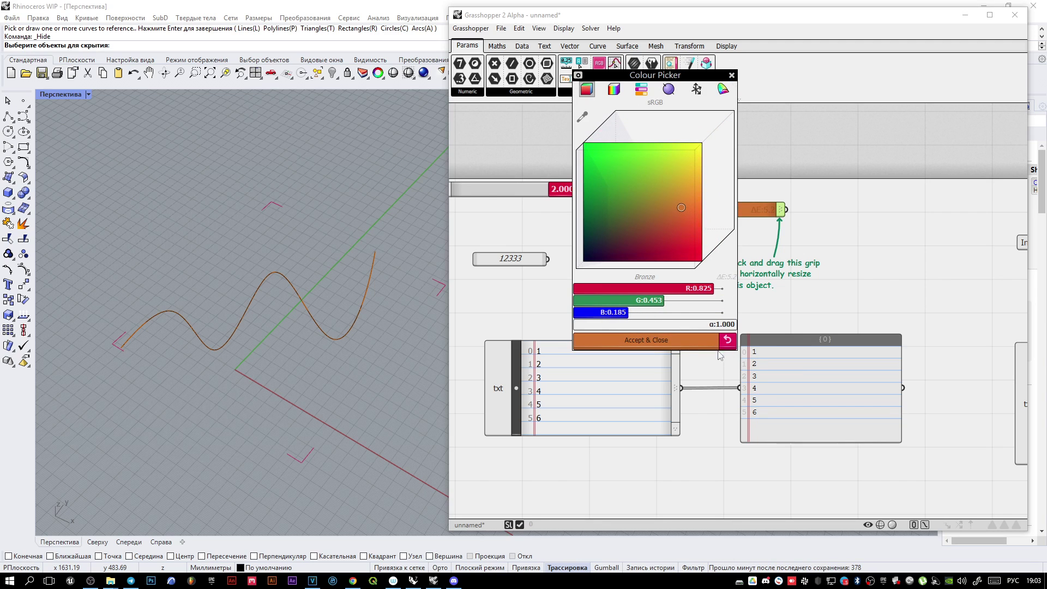
scroll(670, 204, "up", 6)
scroll(648, 171, "down", 4)
scroll(622, 147, "up", 6)
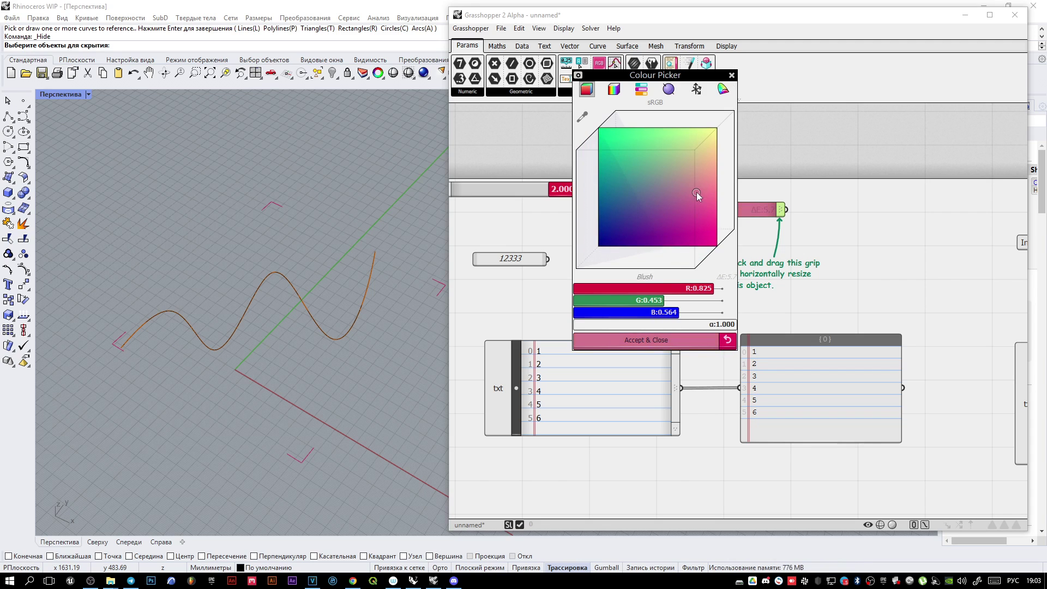
left_click_drag(695, 193, 617, 132)
left_click(636, 344)
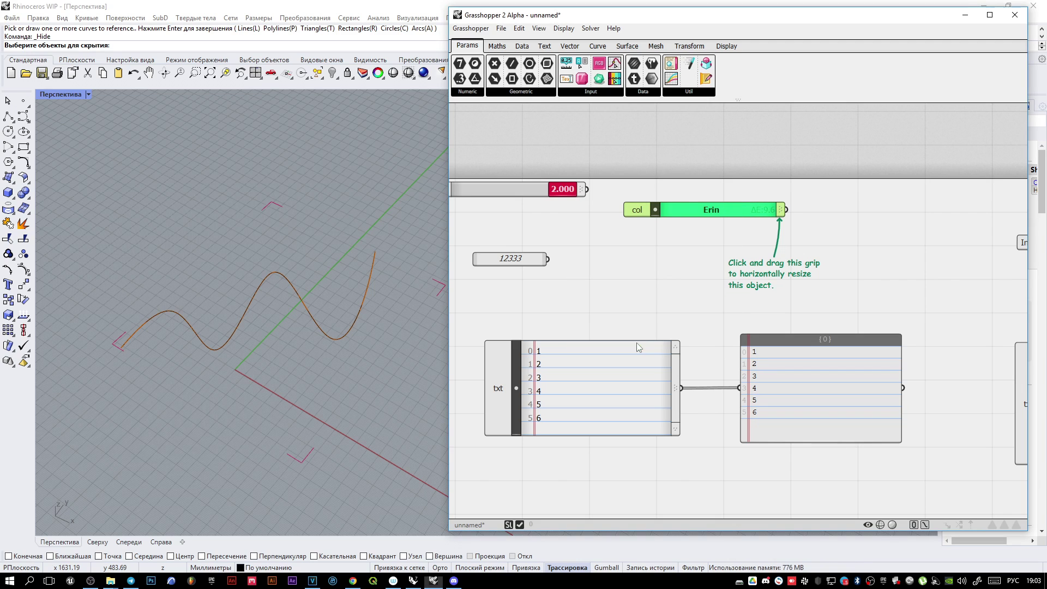
right_click_drag(855, 221, 733, 272)
left_click_drag(666, 397, 712, 218)
scroll(793, 385, "up", 2)
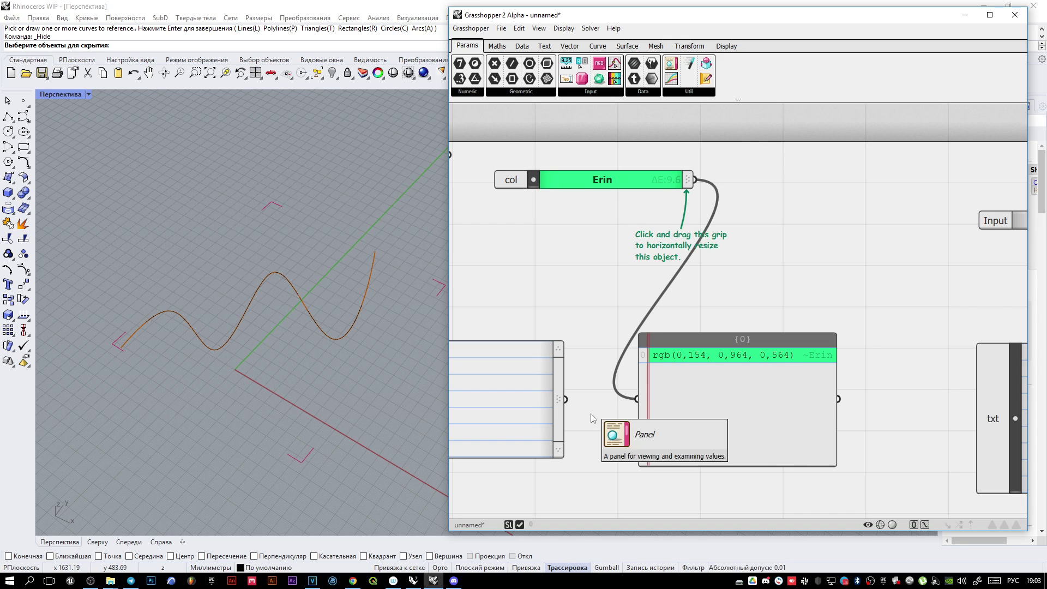
left_click_drag(638, 399, 555, 404)
scroll(609, 289, "down", 3)
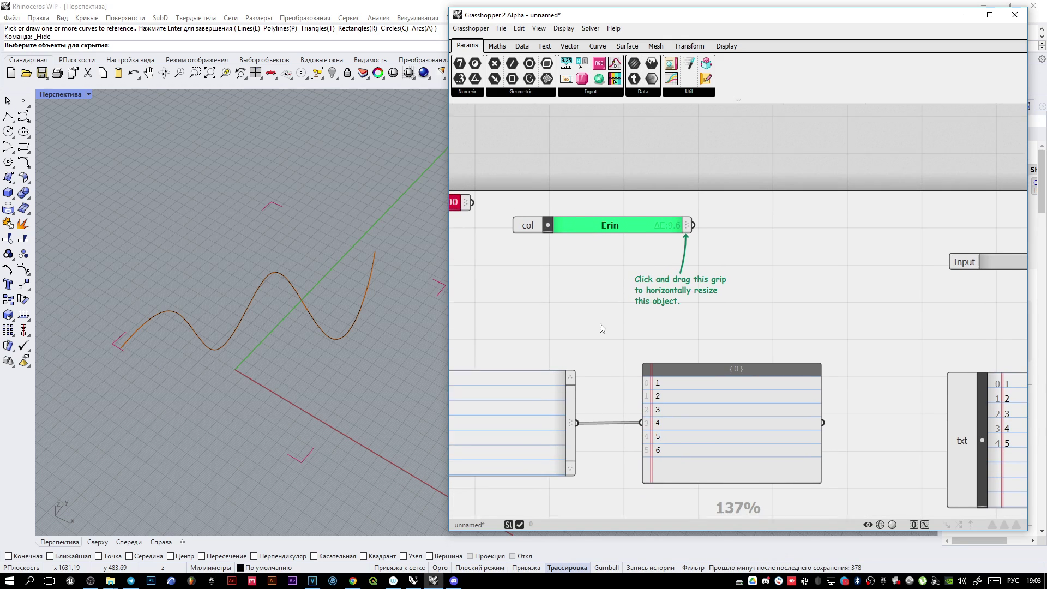
right_click_drag(610, 289, 809, 361)
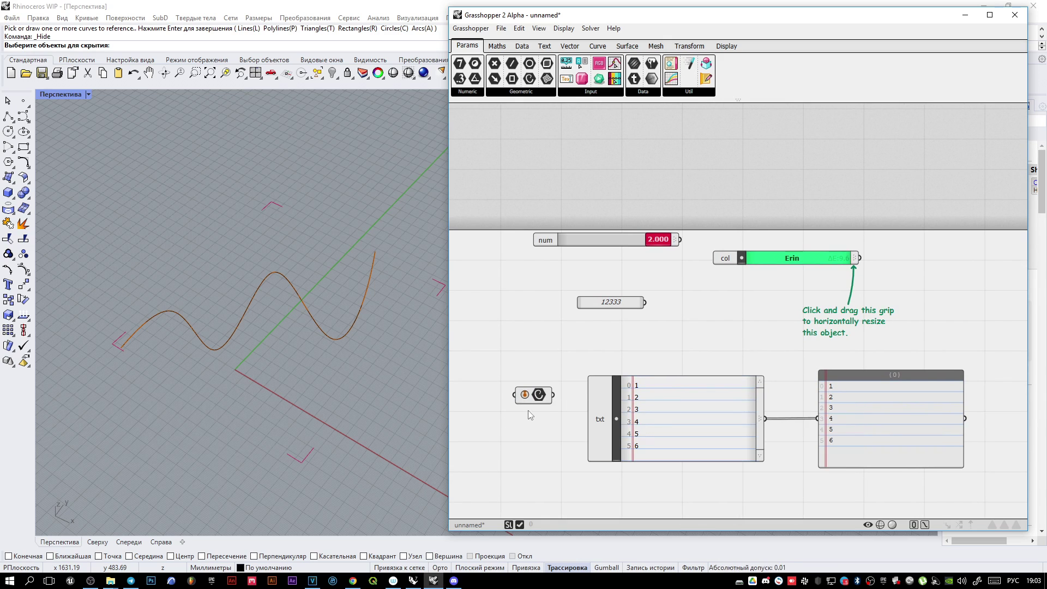
scroll(548, 393, "up", 8)
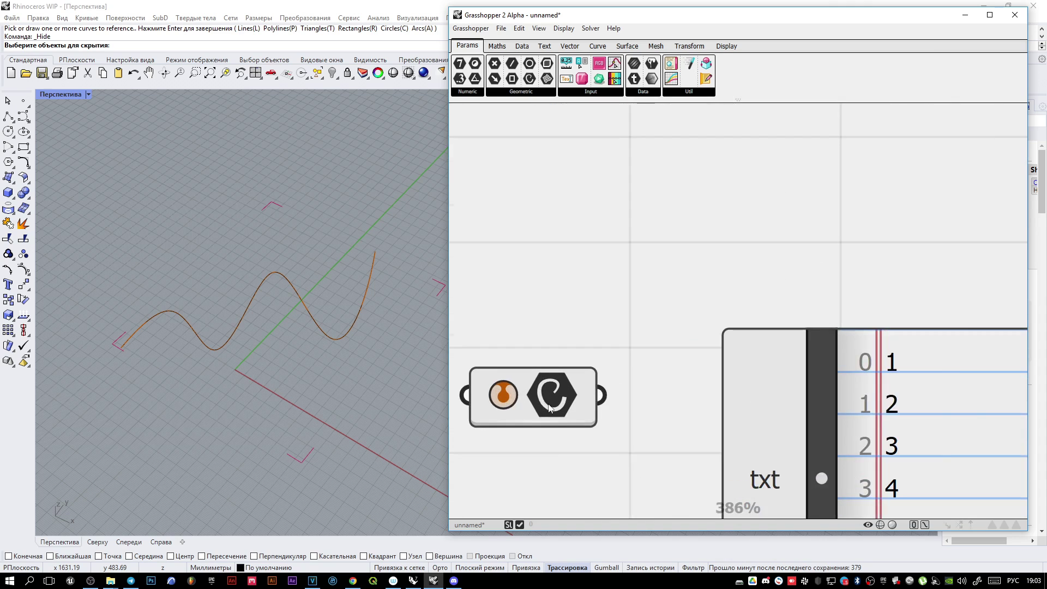
scroll(743, 377, "down", 1)
scroll(590, 392, "up", 2)
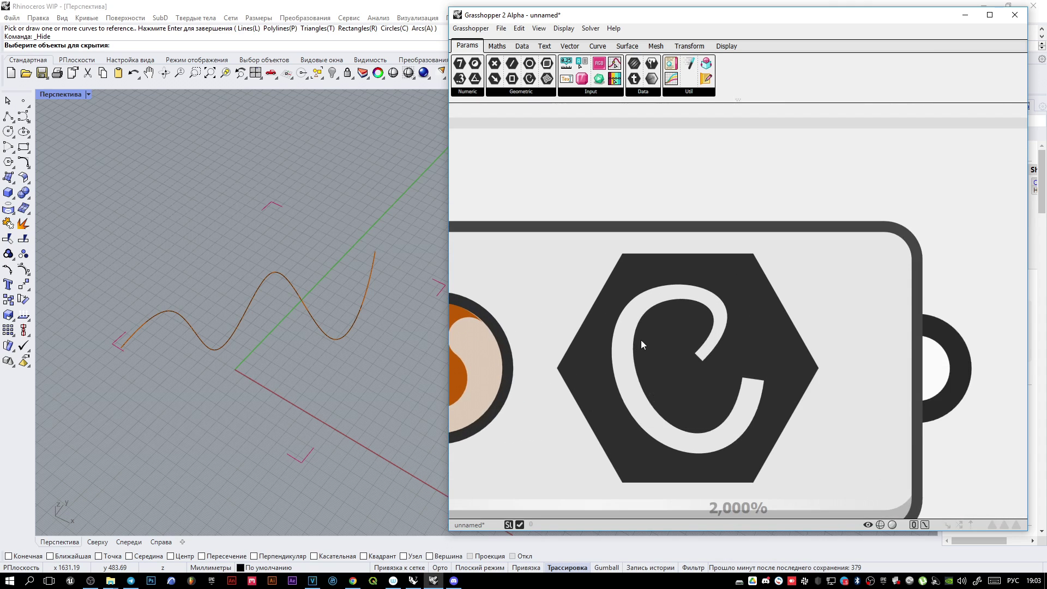
scroll(596, 350, "down", 2)
scroll(578, 350, "down", 1)
scroll(709, 354, "up", 2)
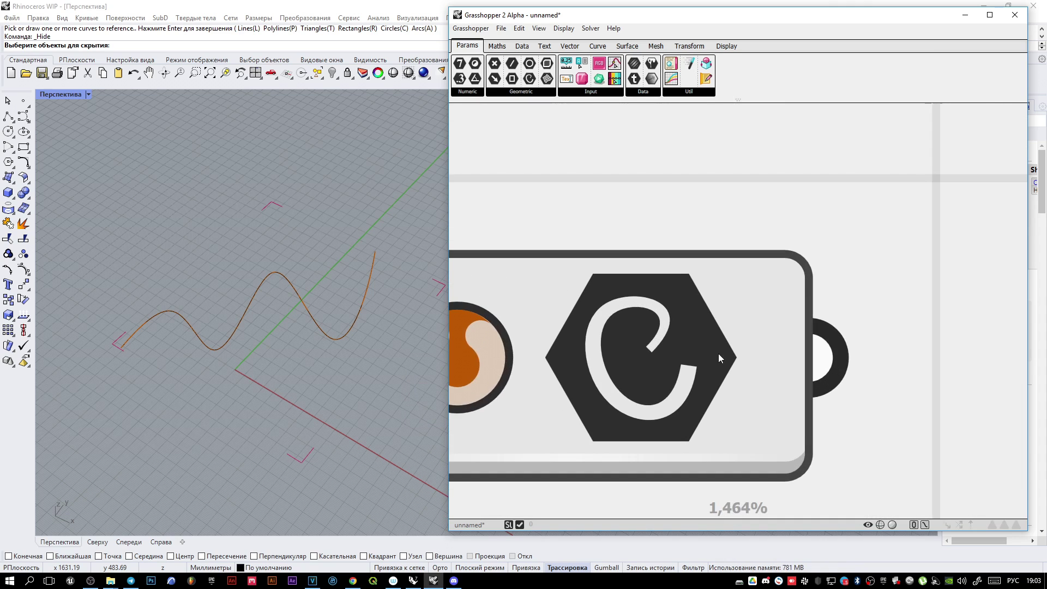
scroll(640, 345, "down", 3)
scroll(612, 362, "up", 1)
scroll(564, 368, "down", 2)
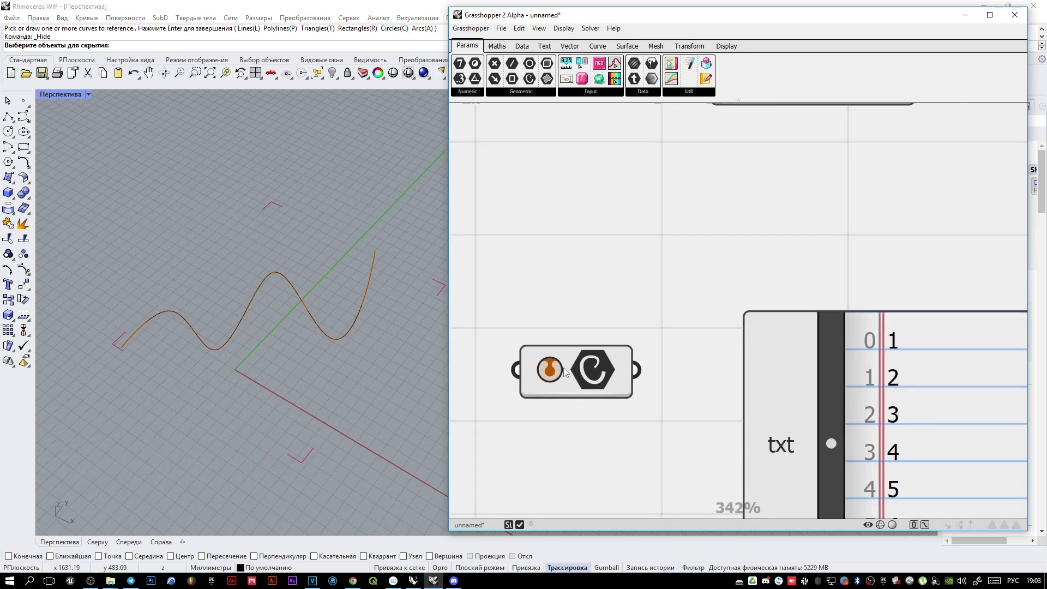
scroll(564, 368, "down", 2)
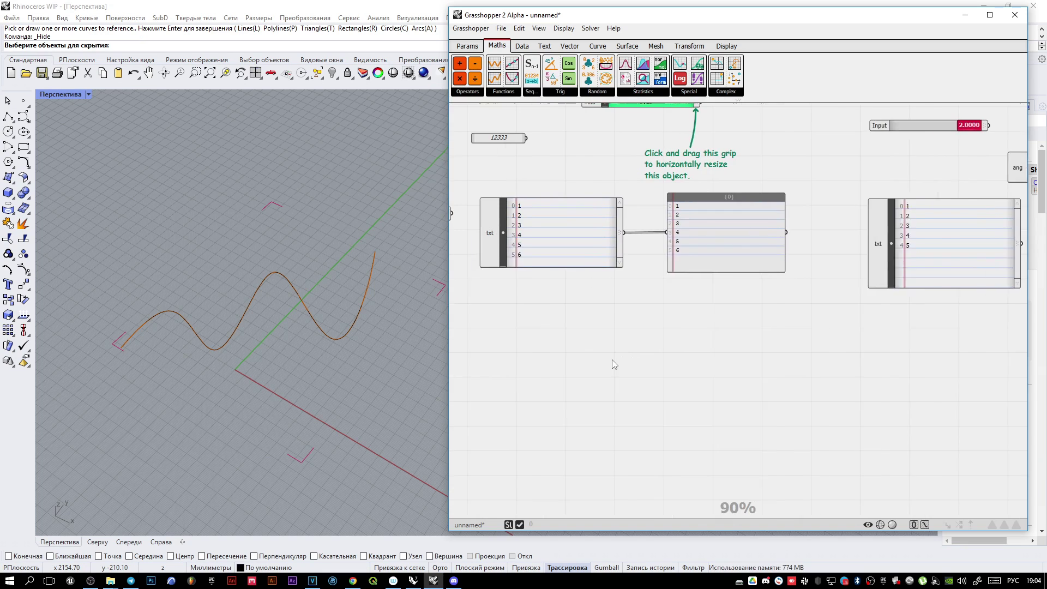
Step: Add a second num slider (0.500) from Params > Input to the Grasshopper 2 canvas
right_click_drag(611, 361, 635, 357)
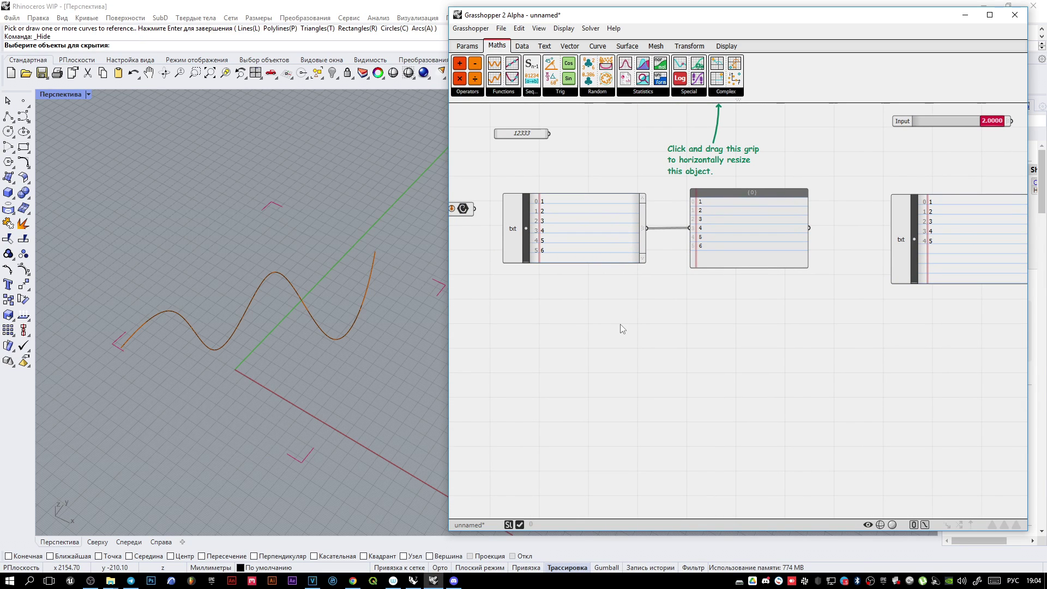
left_click(467, 46)
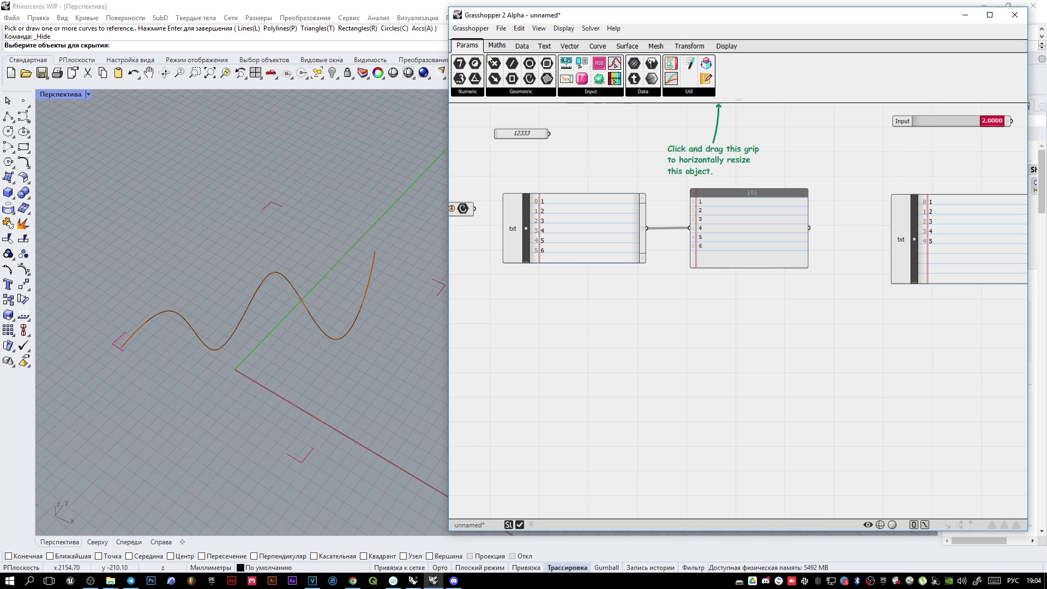
left_click(600, 92)
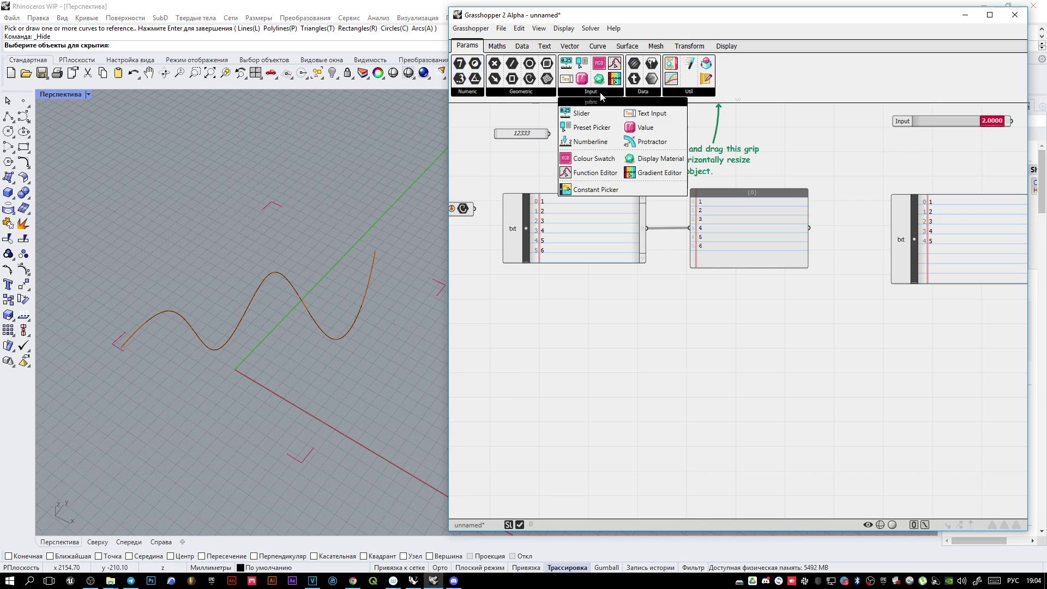
left_click_drag(581, 112, 574, 357)
scroll(562, 325, "up", 3)
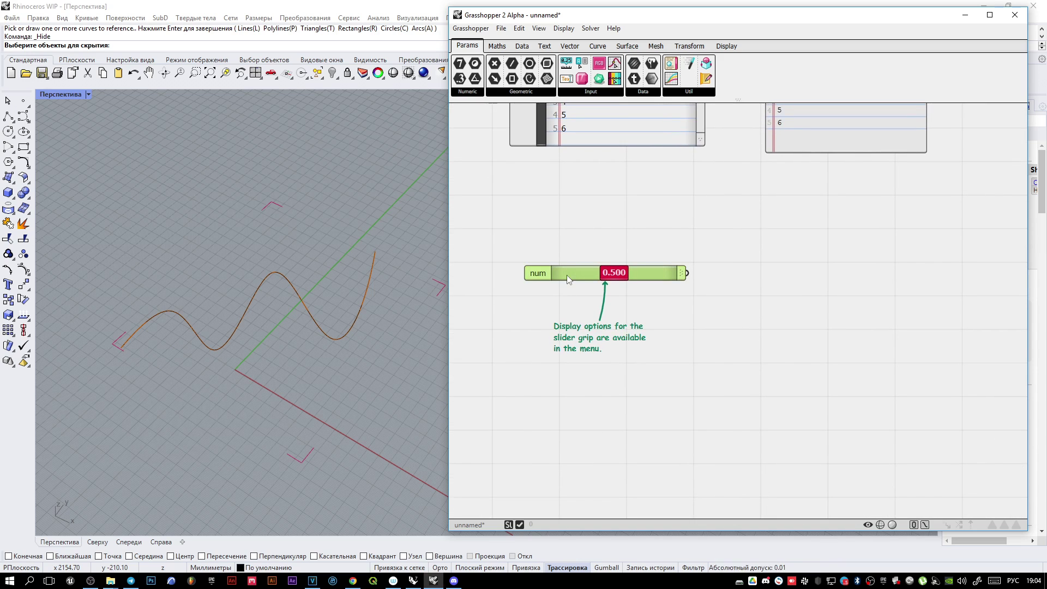
mouse_move(569, 274)
left_mouse_down()
mouse_move(573, 264)
mouse_move(563, 271)
left_mouse_up()
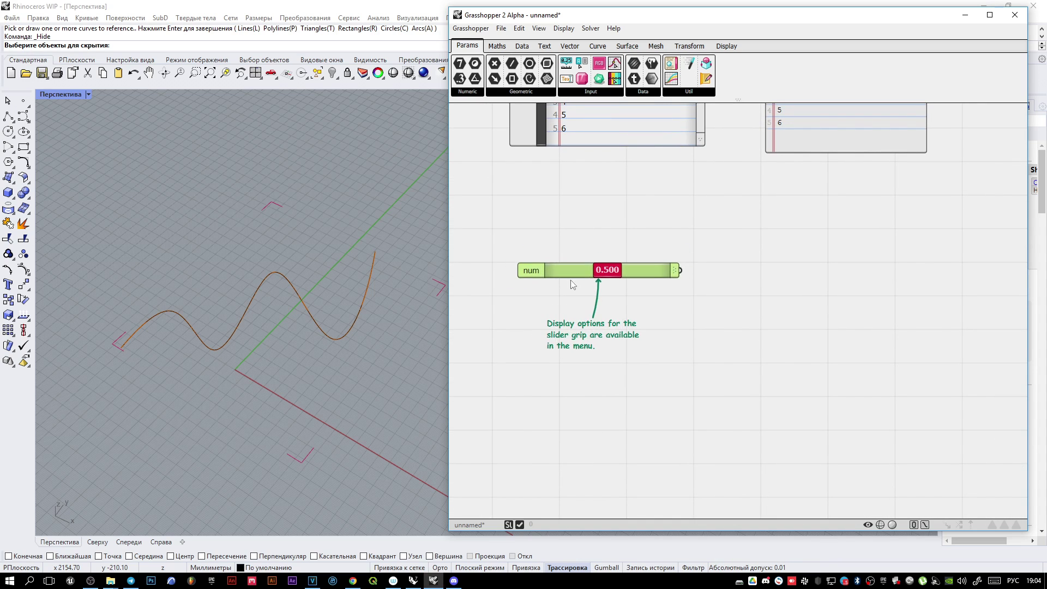
left_click(575, 280)
left_click(566, 269)
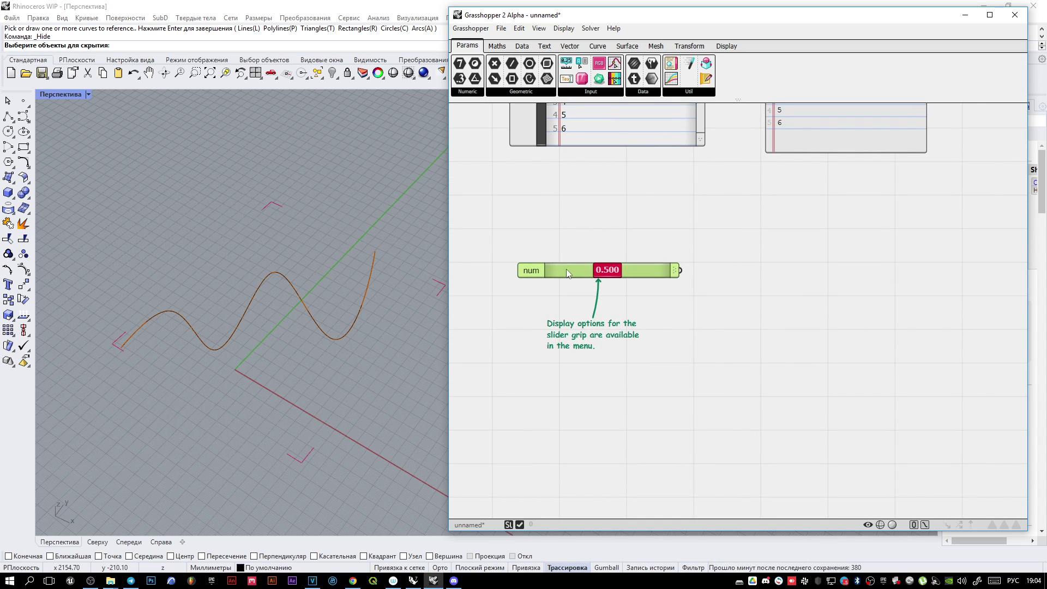
Step: Switch to Rhino 7's Grasshopper 1 and select the Curve component to highlight its curve
left_click(415, 580)
scroll(622, 279, "down", 5)
left_click(640, 294)
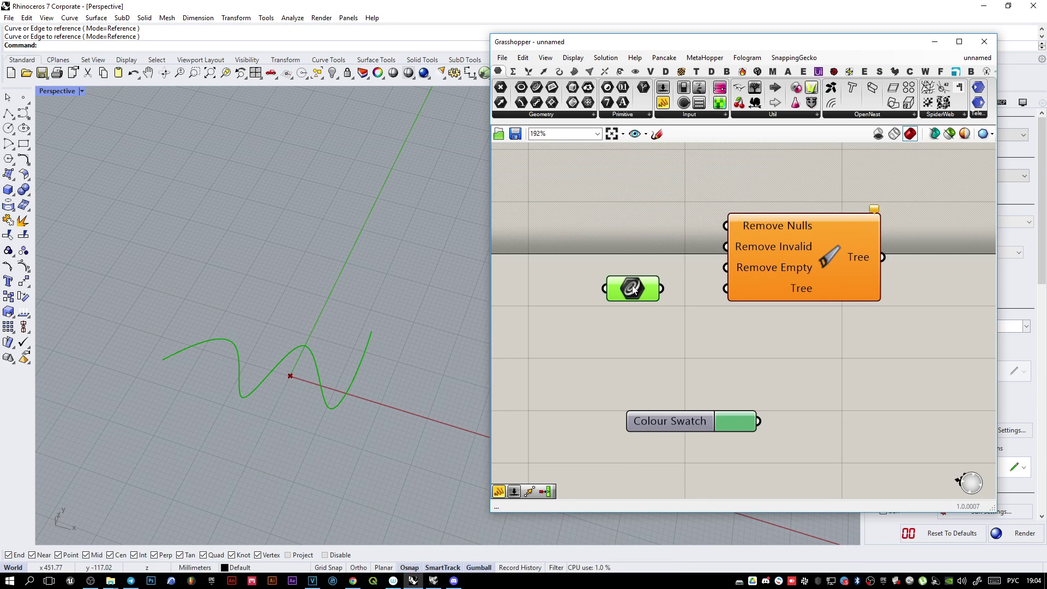
Step: Duplicate the Curve component in Grasshopper 1, delete the copy, and return to Grasshopper 2
left_click_drag(632, 287, 641, 328)
left_click_drag(635, 346, 728, 349, "alt")
key("Delete")
left_click(434, 581)
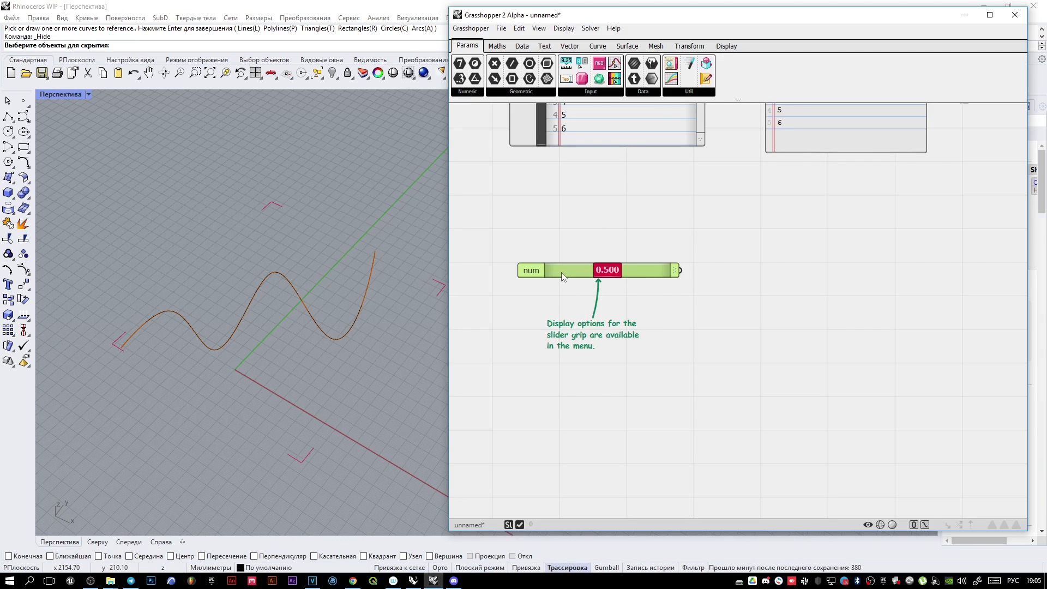
Step: Copy the num slider below the original and wire both sliders into a new Addition component
left_click_drag(561, 272, 582, 326, "alt")
left_click_drag(663, 326, 651, 326)
left_click(711, 295)
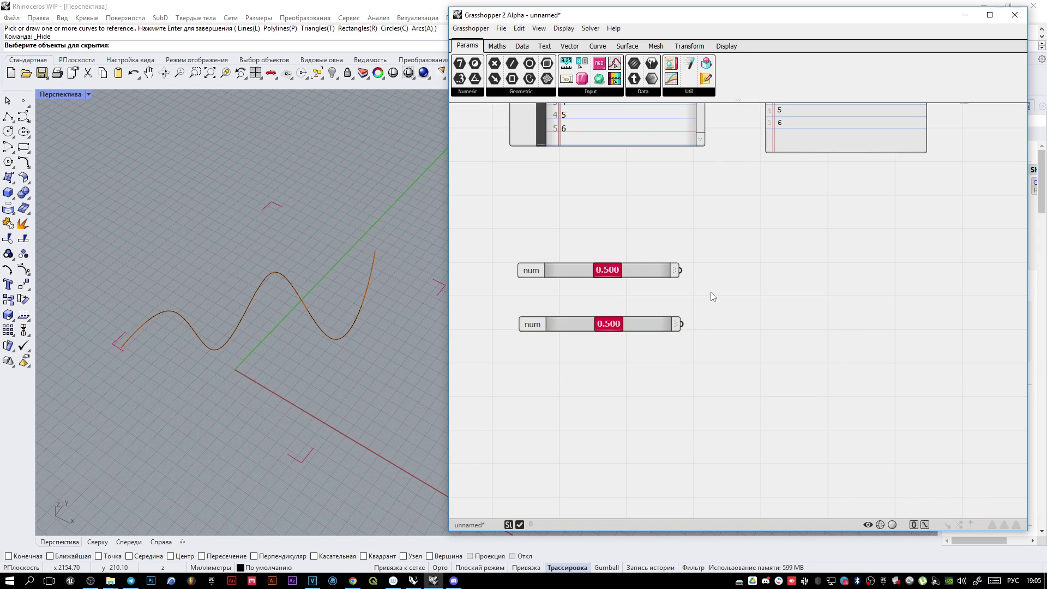
left_click(497, 47)
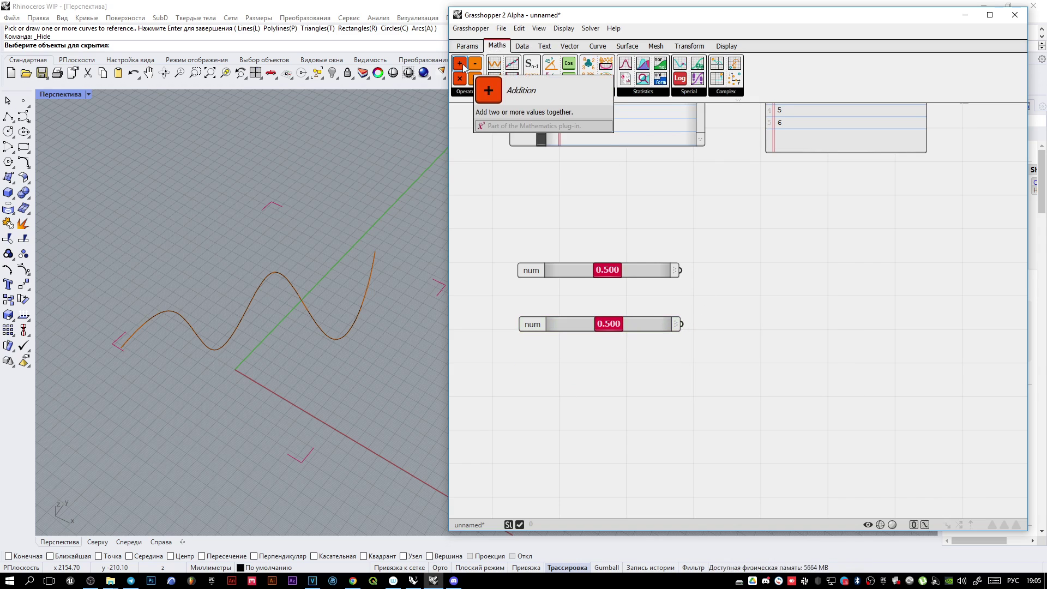
left_click_drag(464, 68, 679, 270)
left_click_drag(785, 325, 751, 322)
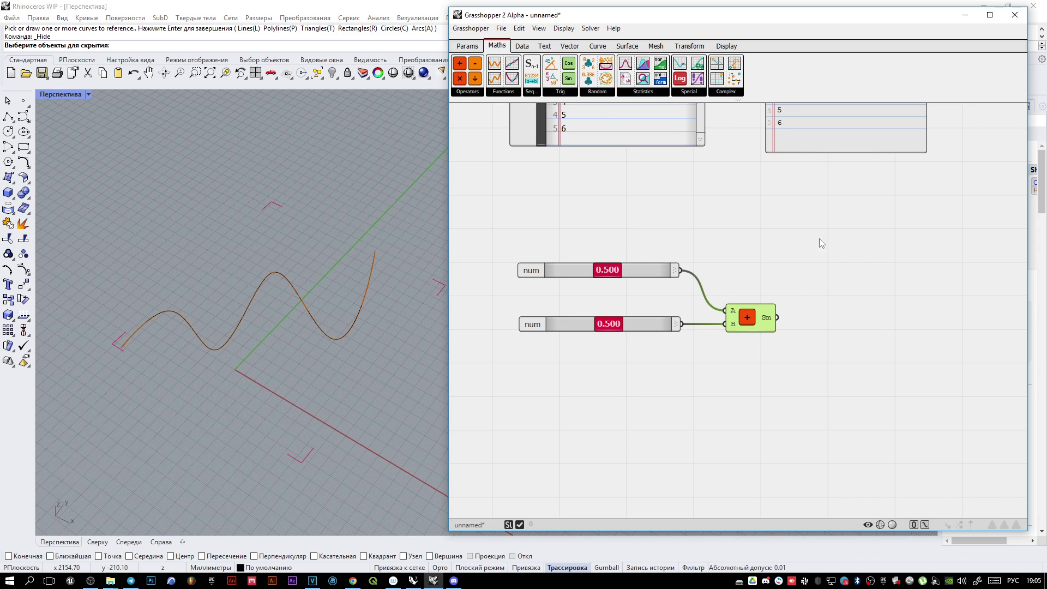
Step: Add a Panel via canvas search, connect the Addition's Sm output, and arrange both
double_click(849, 257)
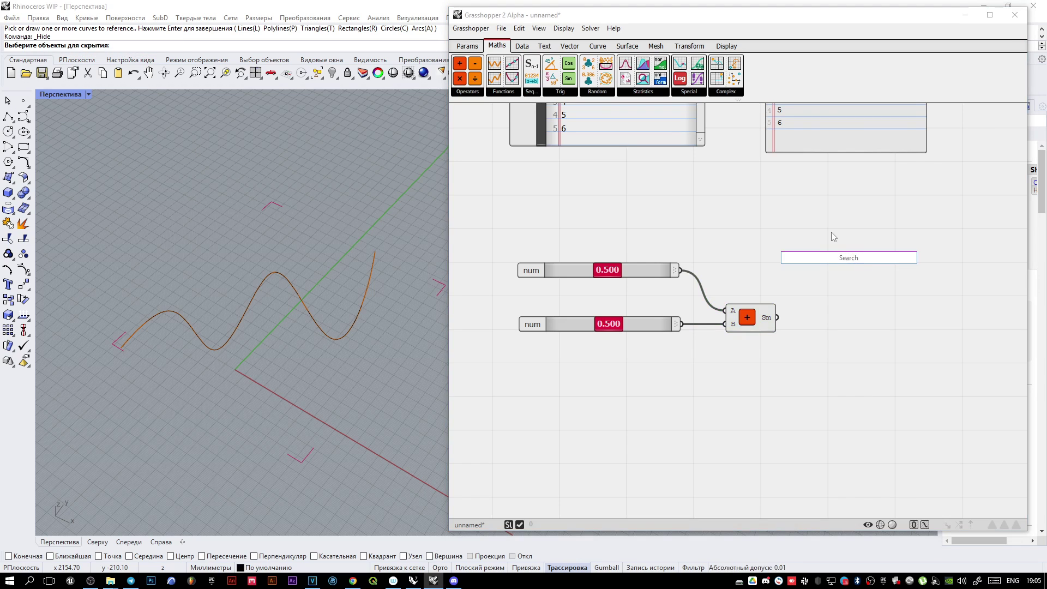
type("panel")
key("Return")
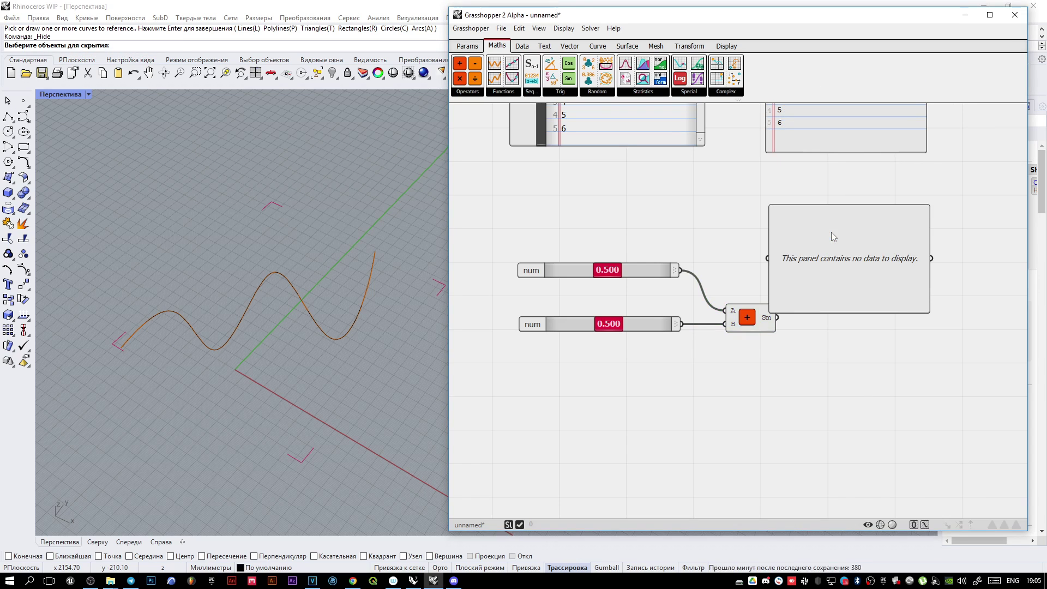
right_click_drag(798, 302, 664, 283)
left_click_drag(664, 283, 642, 298)
left_click_drag(697, 292, 721, 318)
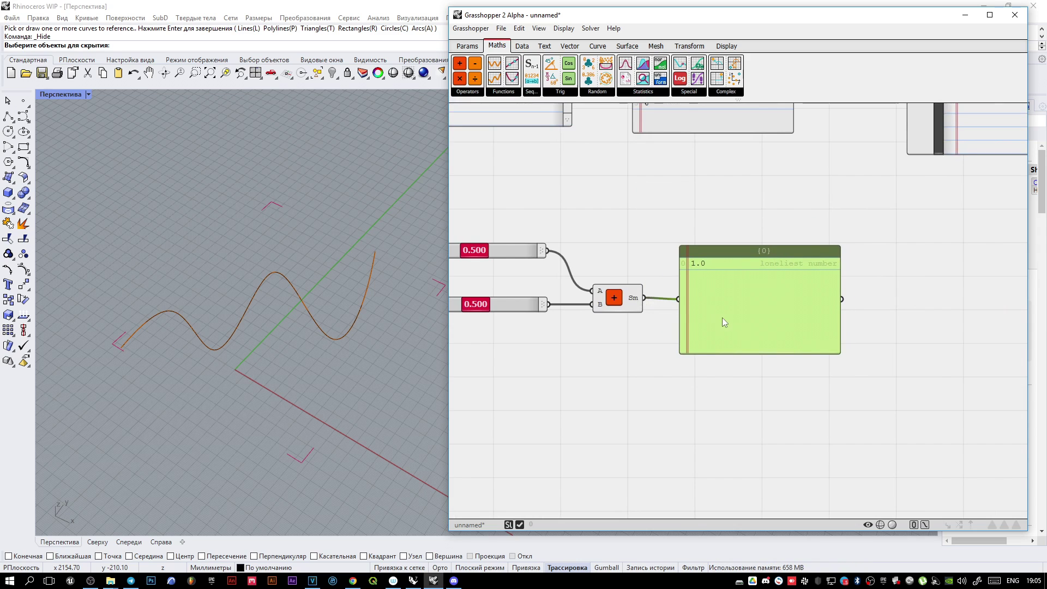
right_click_drag(718, 338, 769, 335)
left_click_drag(768, 334, 827, 336)
left_click_drag(661, 297, 663, 256)
left_click(735, 200)
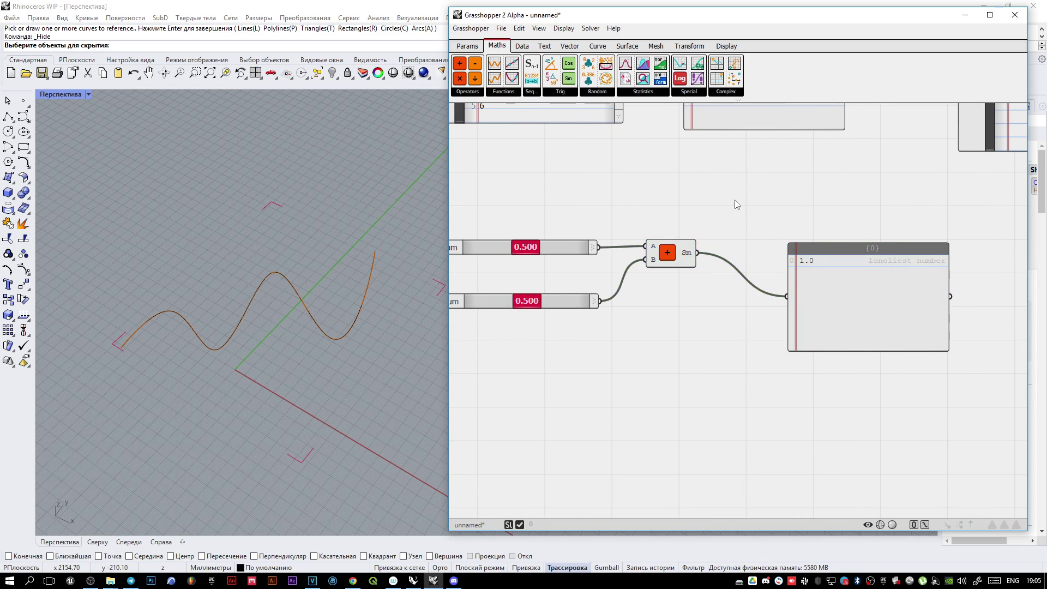
left_click_drag(869, 320, 877, 295)
left_click(796, 183)
Step: Add a Multiplication fed by both sliders and send its product (0.25) to the panel
left_click(468, 91)
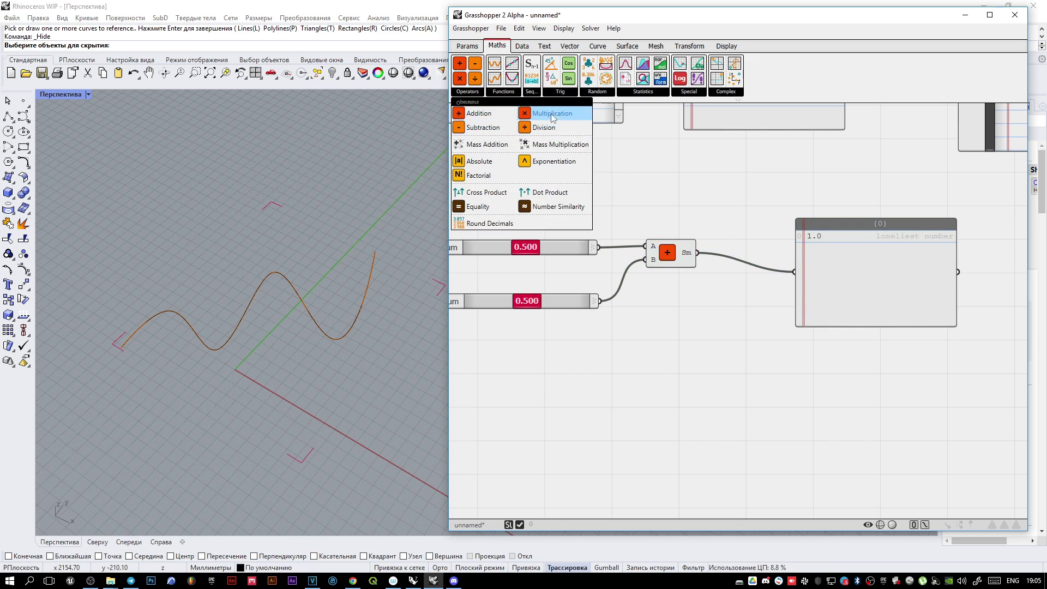
left_click_drag(537, 108, 689, 319)
left_click_drag(595, 244, 597, 247)
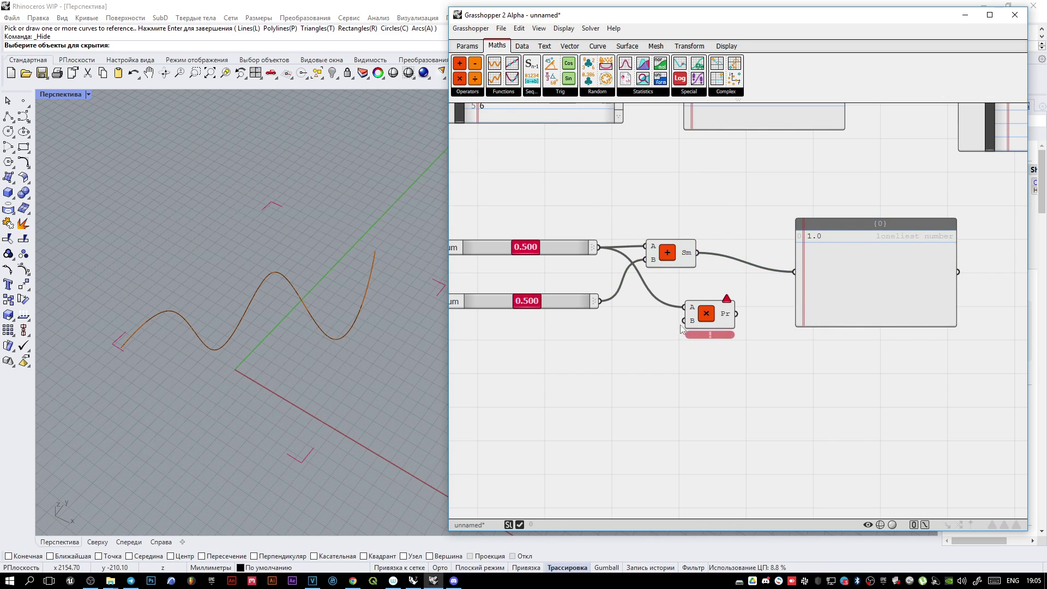
left_click_drag(684, 321, 599, 301)
left_click_drag(715, 317, 675, 302)
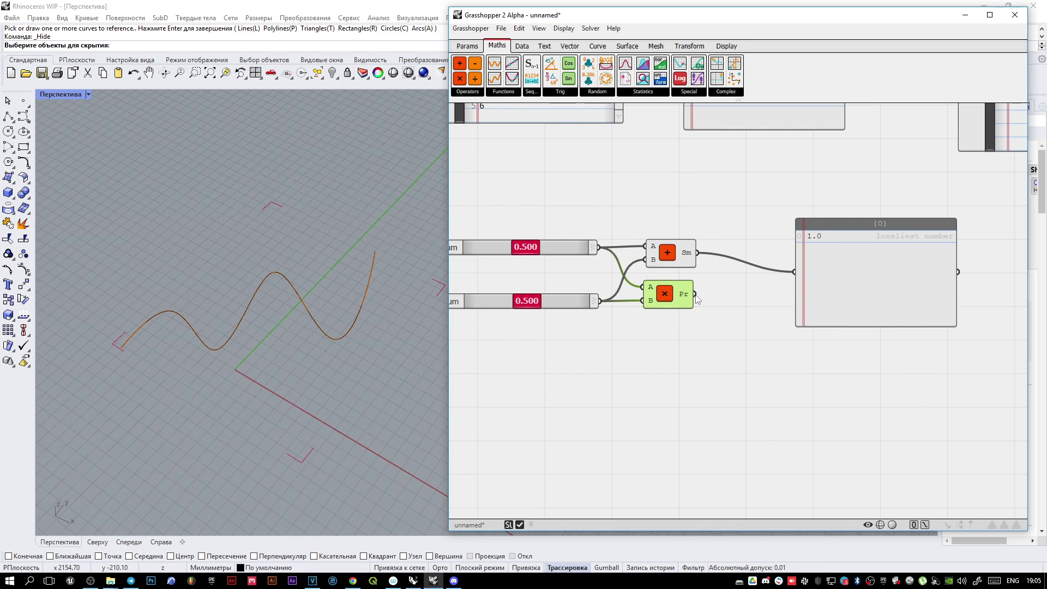
left_click_drag(799, 272, 819, 307)
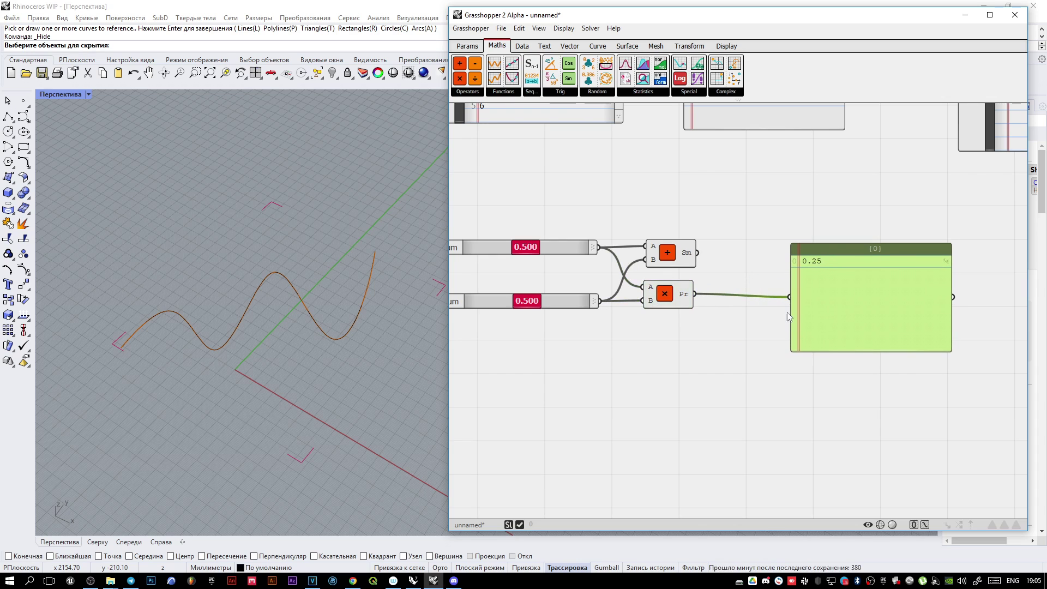
left_click(710, 332)
right_click_drag(710, 332, 772, 364)
left_click(467, 45)
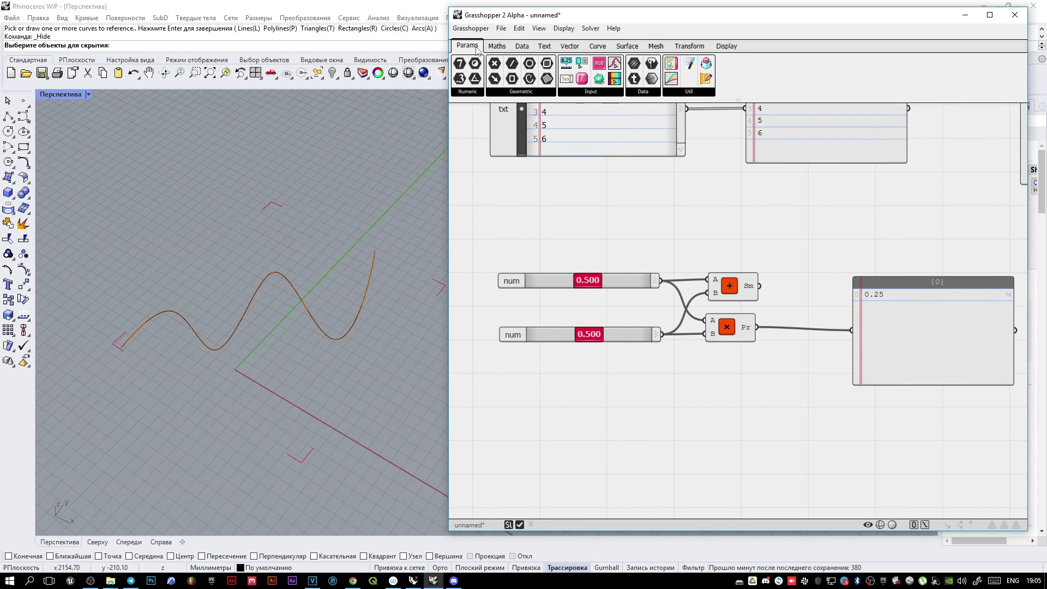
left_click(590, 91)
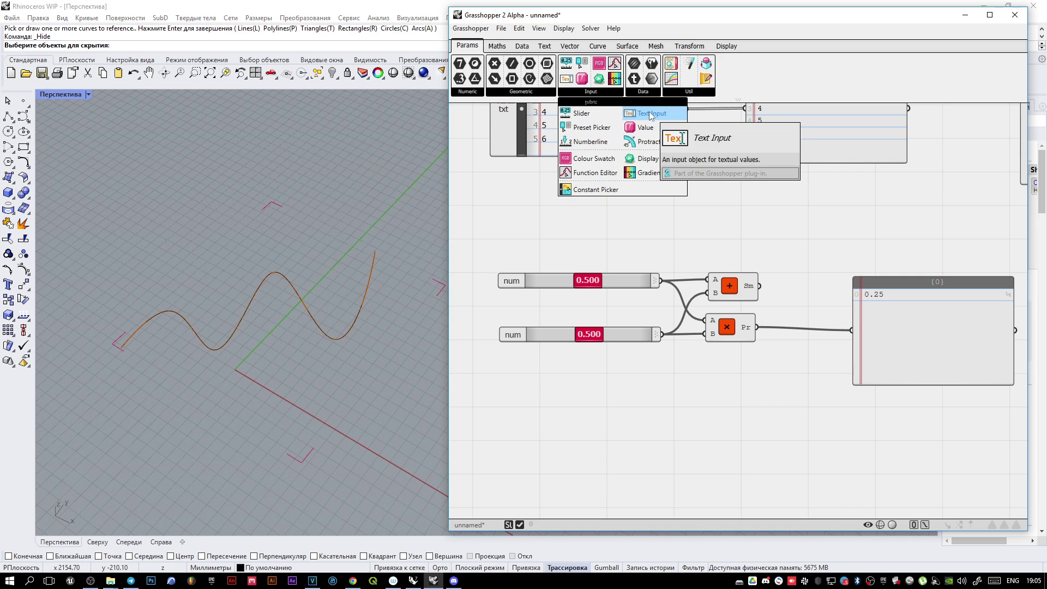
Step: Place a Text Input below the sliders and set its contents to 1
left_click_drag(650, 116, 611, 417)
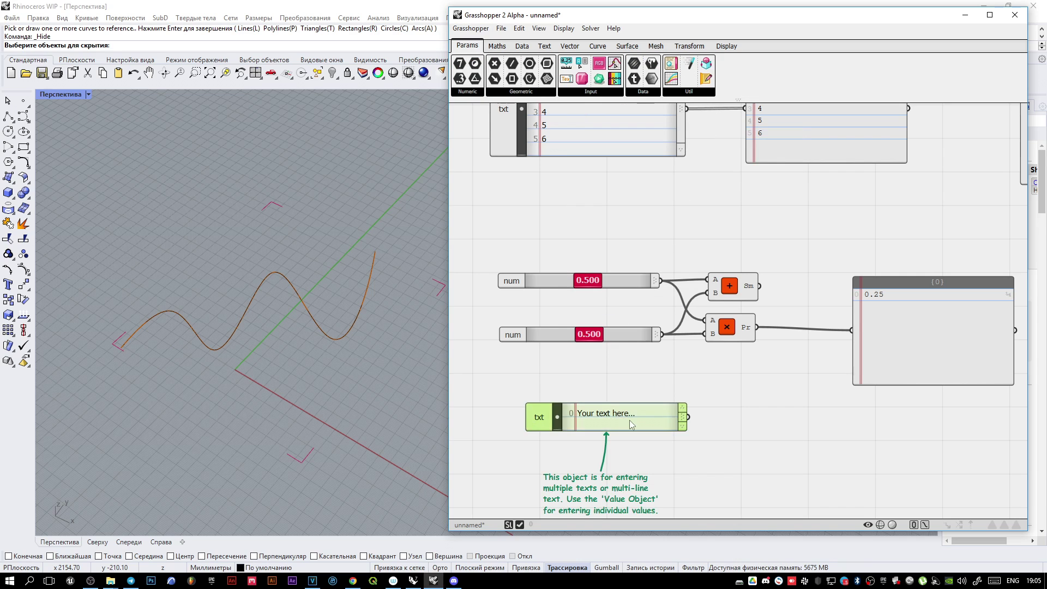
double_click(559, 421)
type("1")
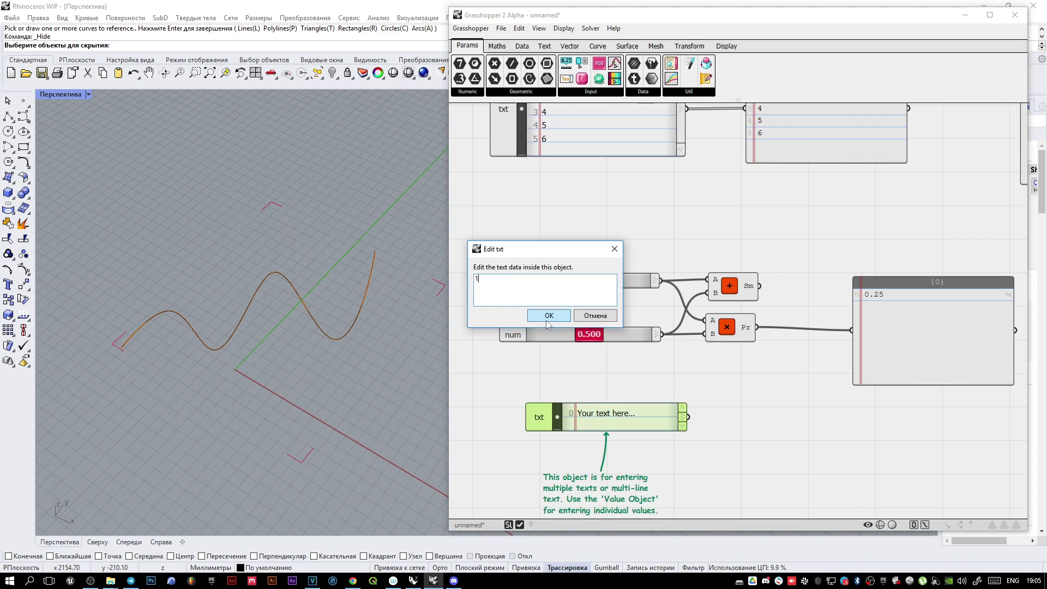
left_click(548, 315)
Step: Duplicate the txt input below the original, deleting an accidentally pasted slider
right_click_drag(726, 423, 698, 315)
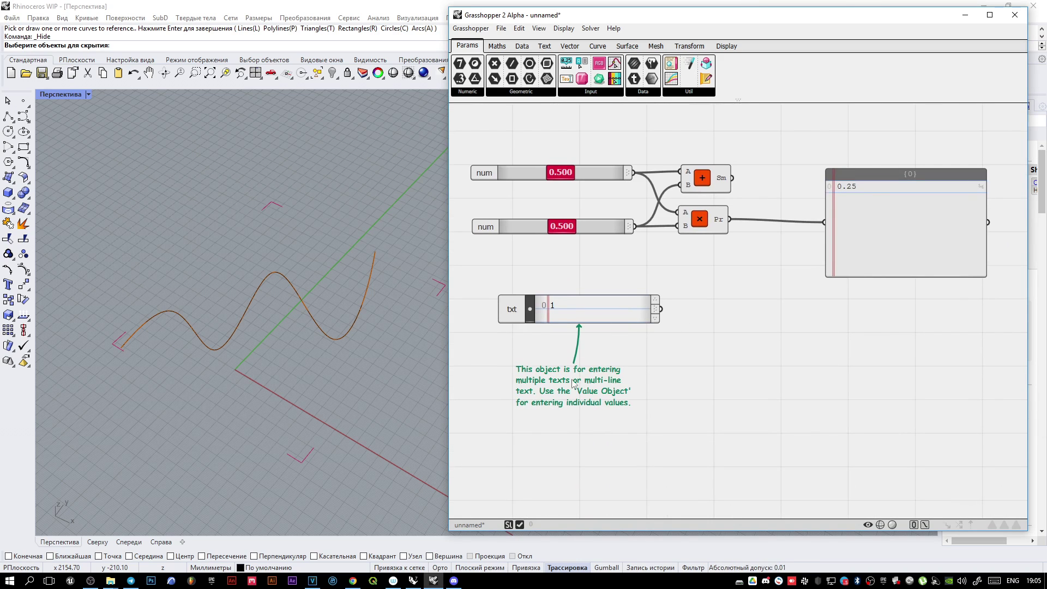
left_click(544, 313)
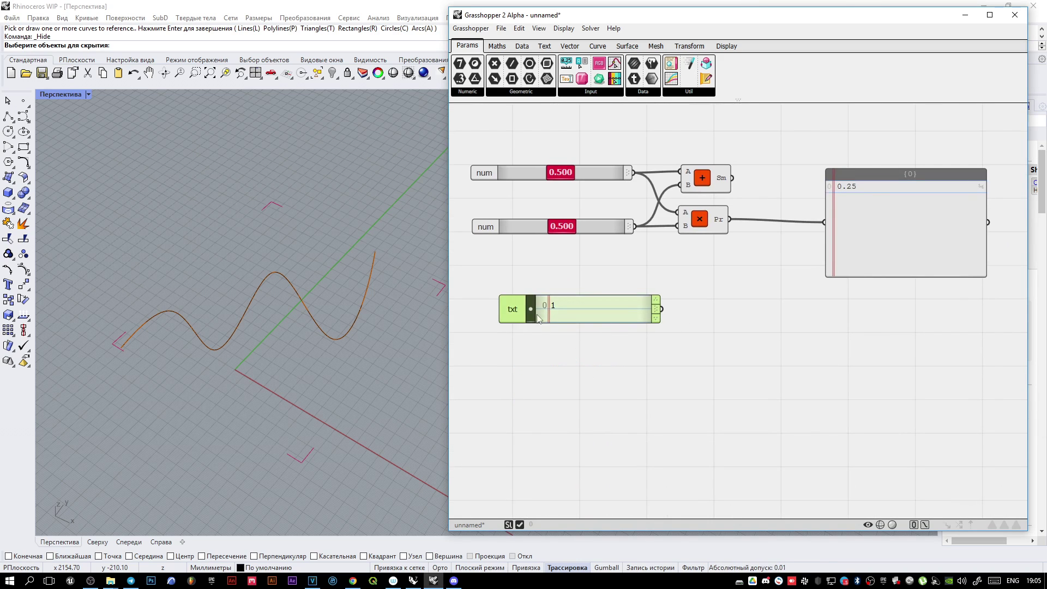
key("ctrl+v")
key("ctrl+c")
key("ctrl+c")
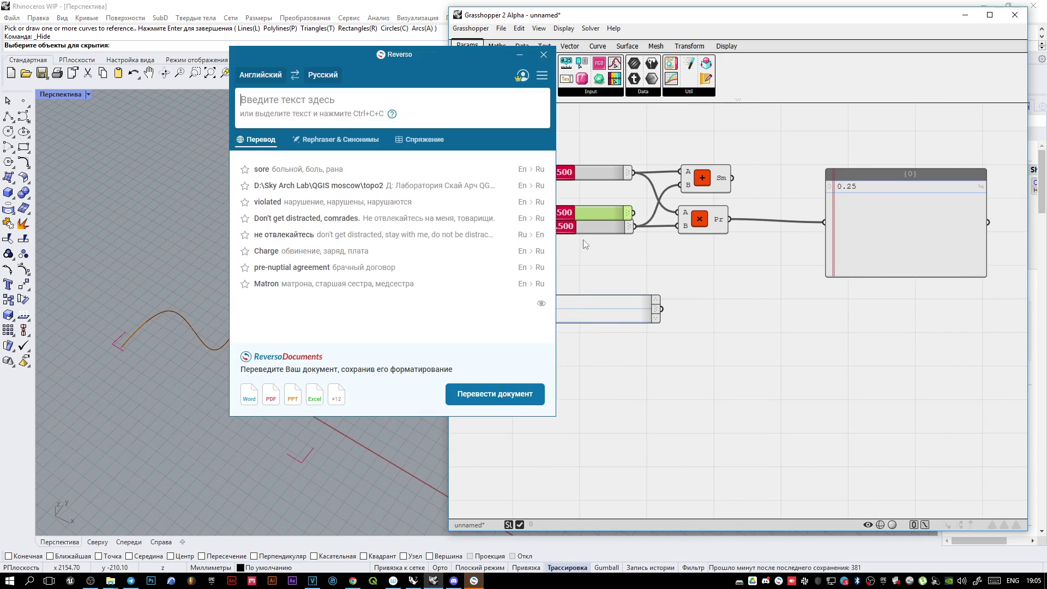
left_click(543, 54)
key("Delete")
left_click(552, 301)
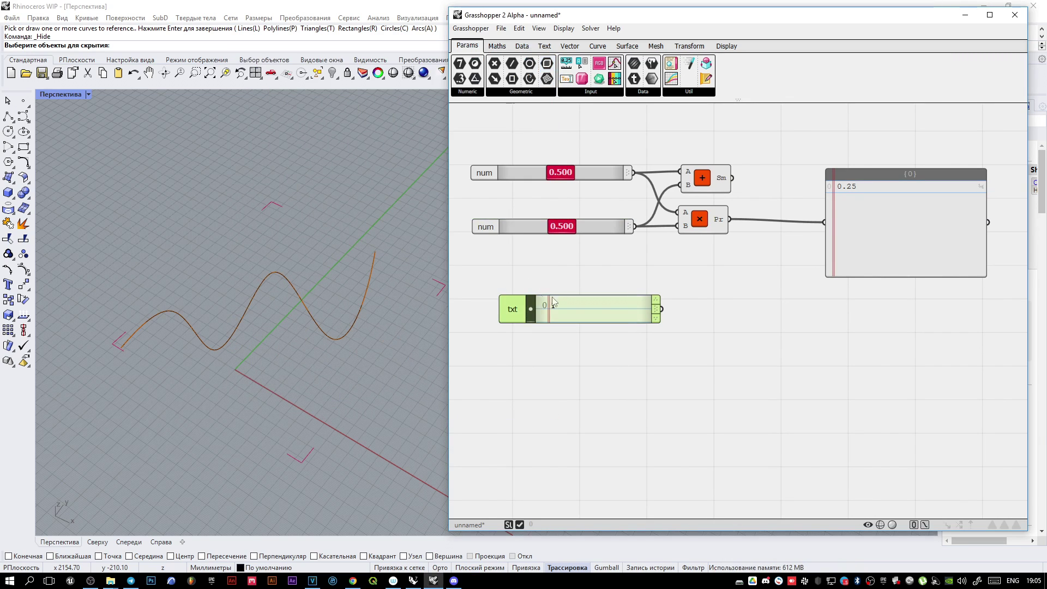
left_click_drag(597, 302, 598, 344, "alt")
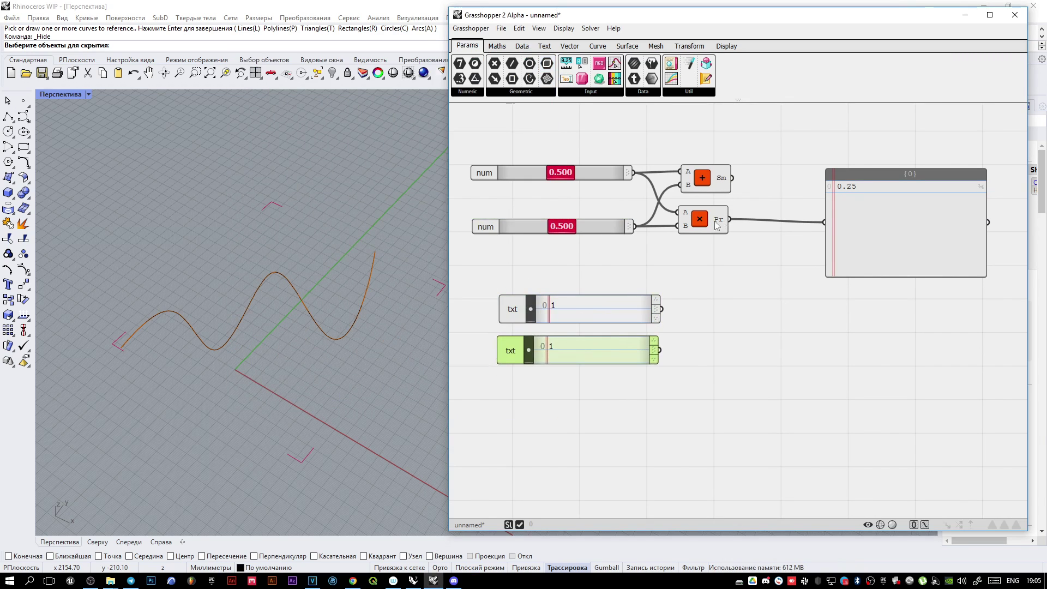
left_click(716, 226)
left_click(703, 184)
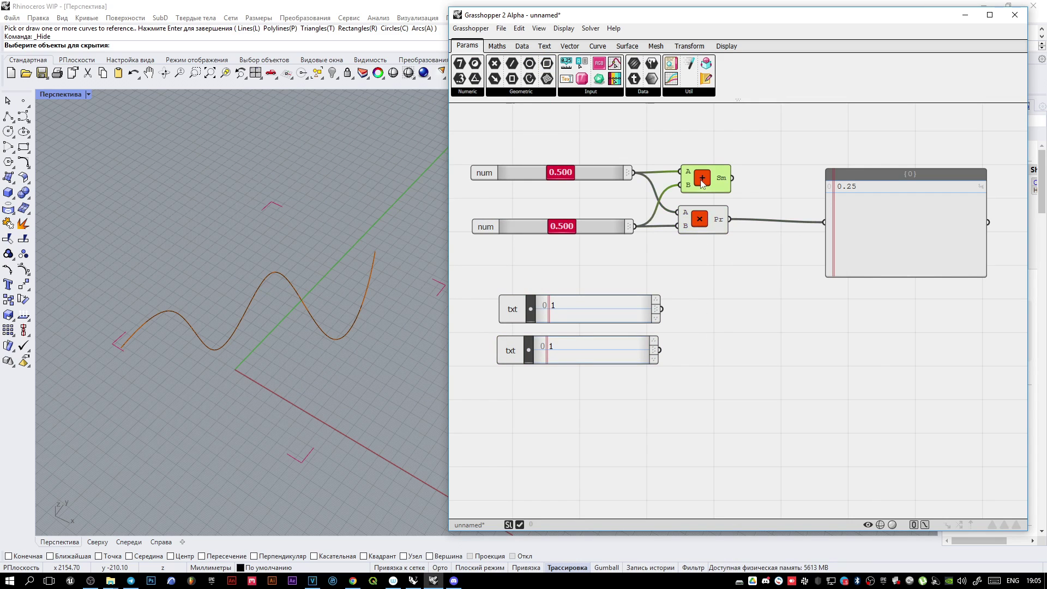
Step: Copy the Addition below, feed it both txt inputs, and send its sum of 11 to the panel
left_click_drag(701, 183, 661, 350, "alt")
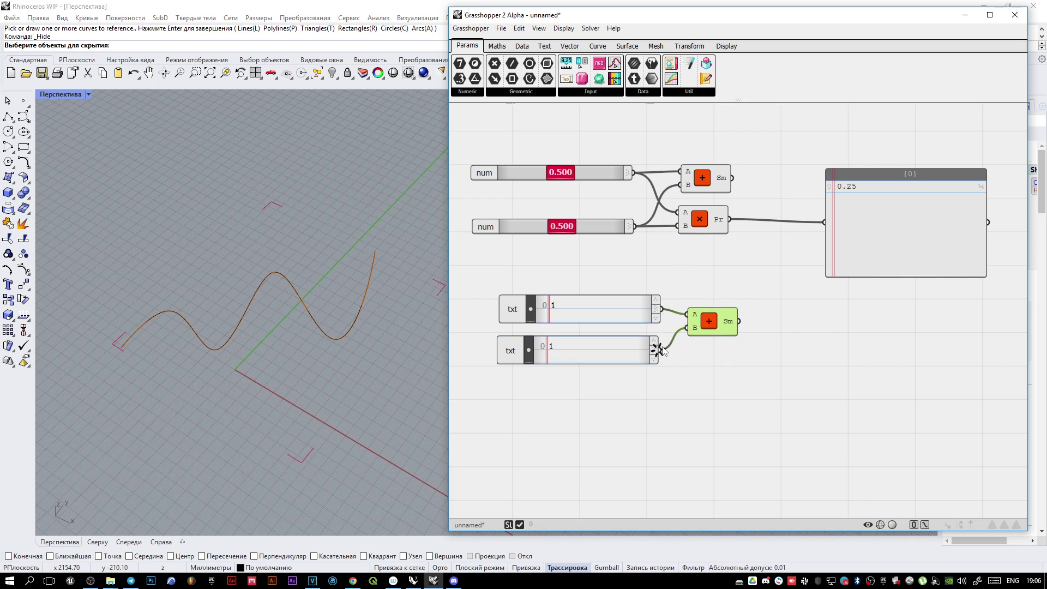
left_click_drag(739, 321, 824, 221)
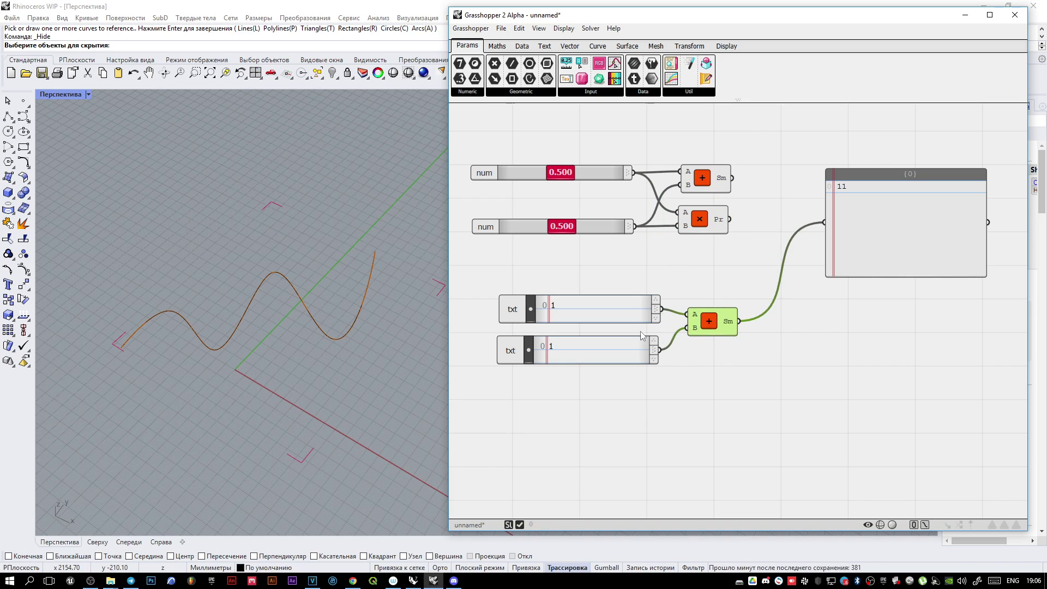
left_click_drag(643, 335, 645, 329)
left_click_drag(706, 319, 703, 334)
left_click_drag(900, 199, 869, 320)
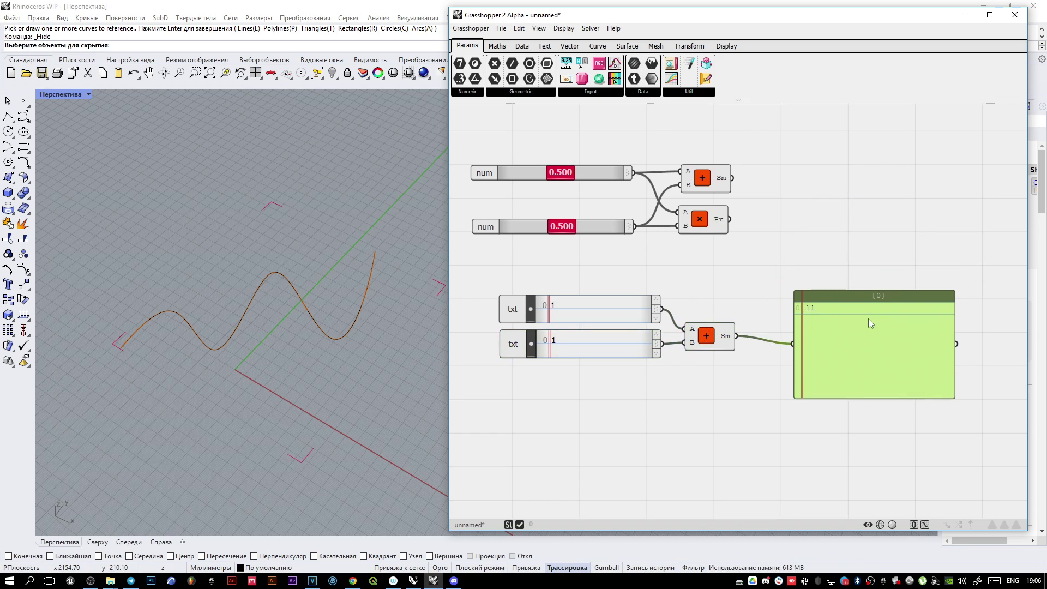
scroll(868, 319, "up", 3)
scroll(802, 305, "down", 1)
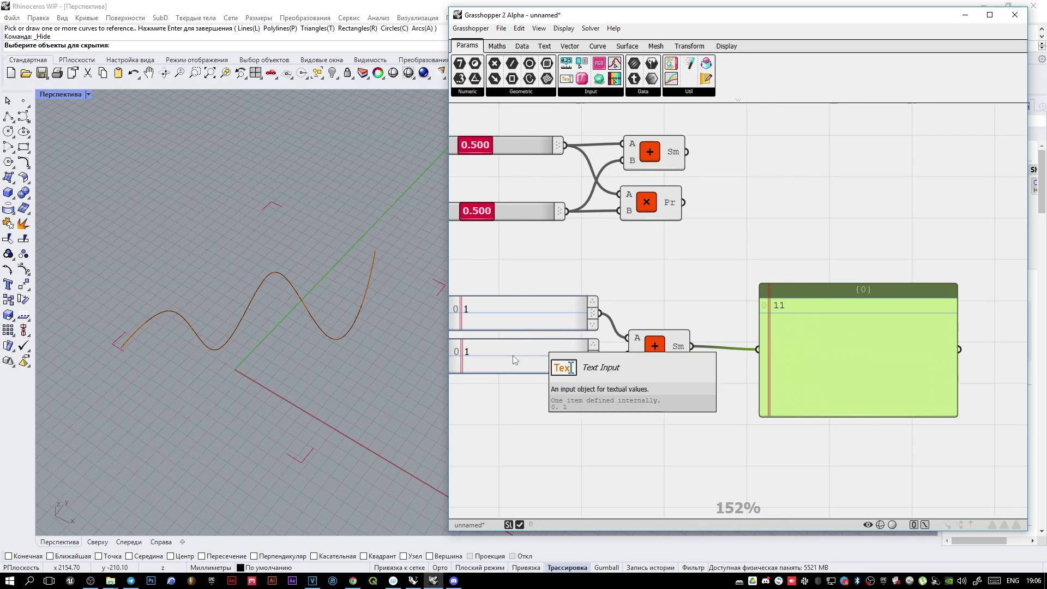
scroll(512, 355, "down", 2)
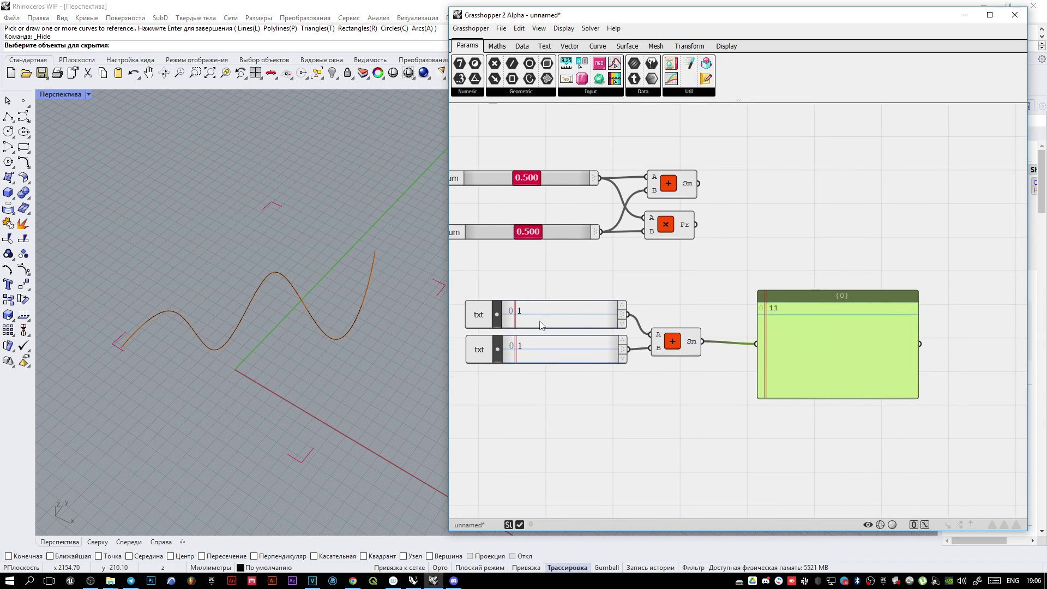
left_click_drag(777, 357, 854, 323)
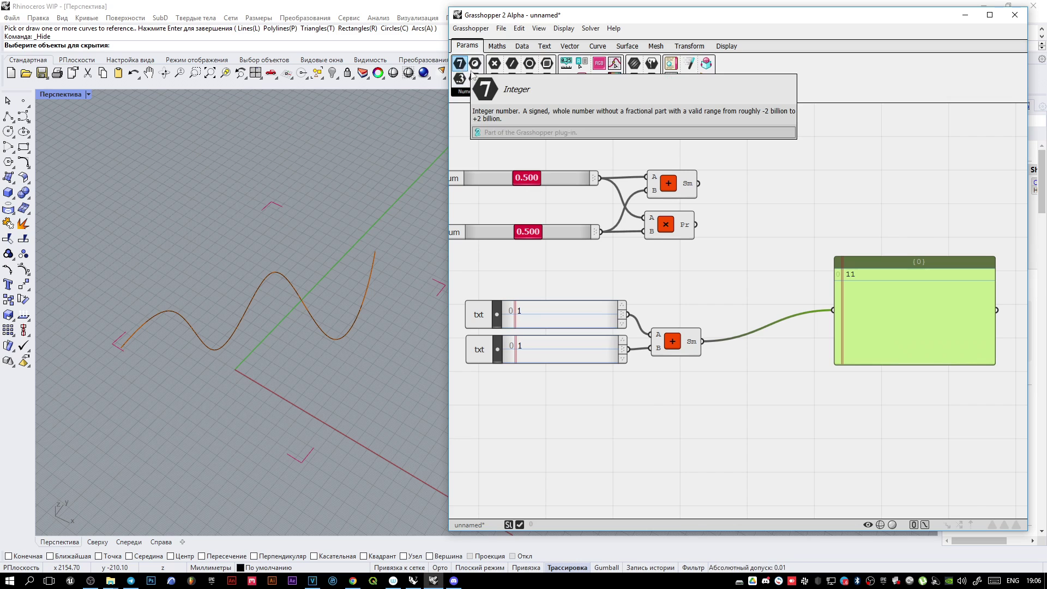
Step: Pass each txt input through an Integer parameter into Addition A and B, so the panel reads 2
left_click(467, 91)
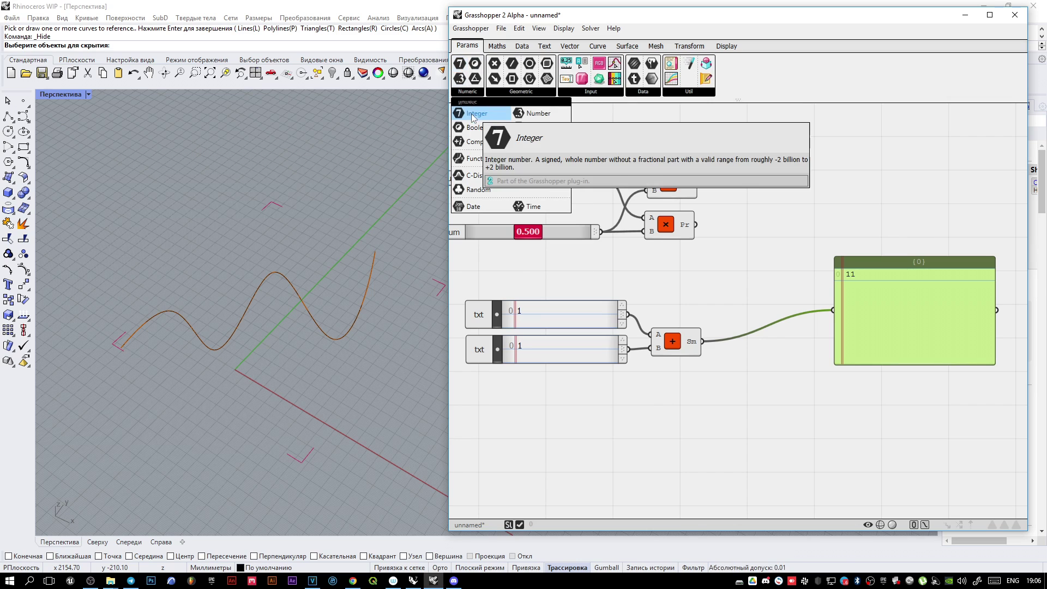
left_click_drag(473, 117, 775, 343)
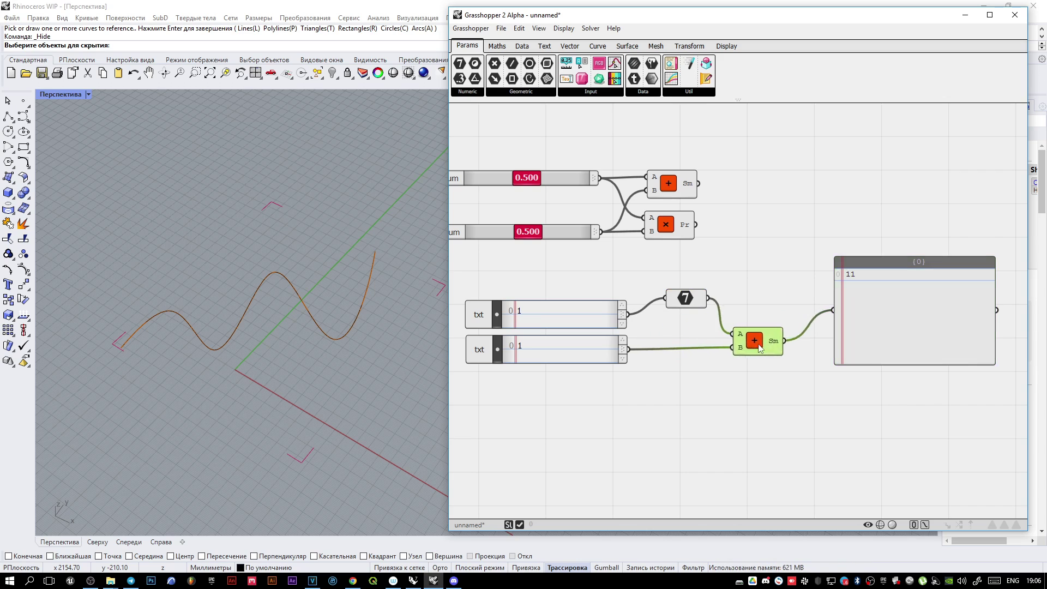
left_click_drag(686, 300, 637, 349)
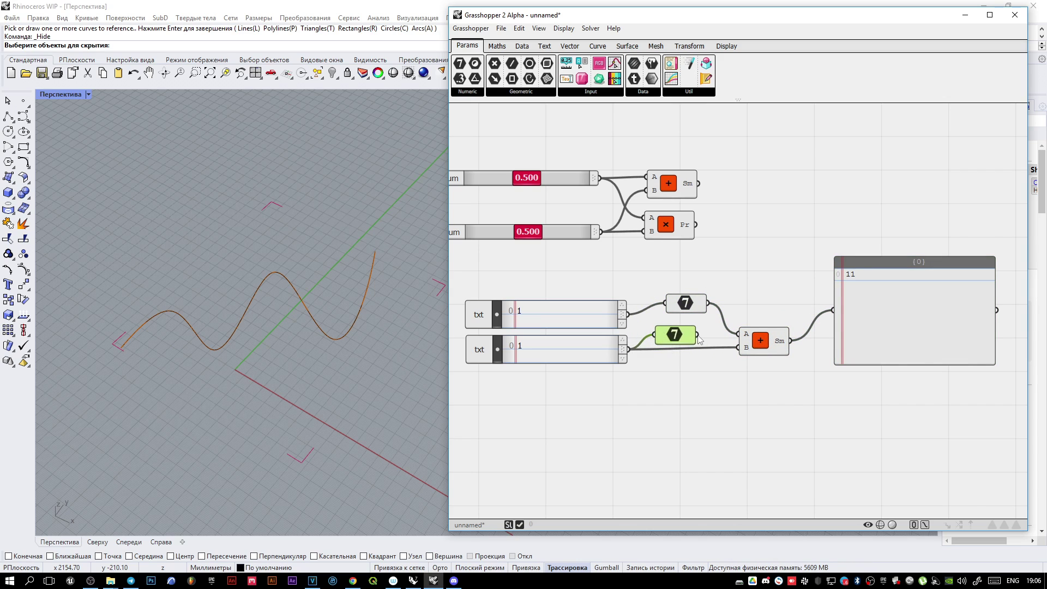
left_click_drag(745, 351, 744, 348)
left_click_drag(680, 336, 683, 352)
left_click_drag(689, 311, 677, 351)
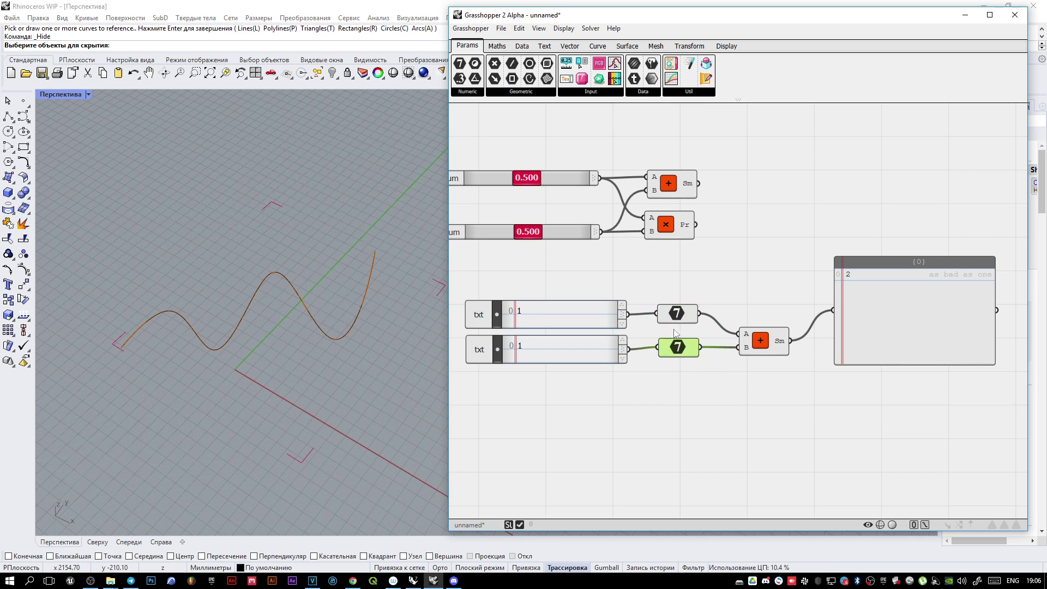
left_click_drag(677, 312, 674, 315)
left_click_drag(766, 349, 751, 348)
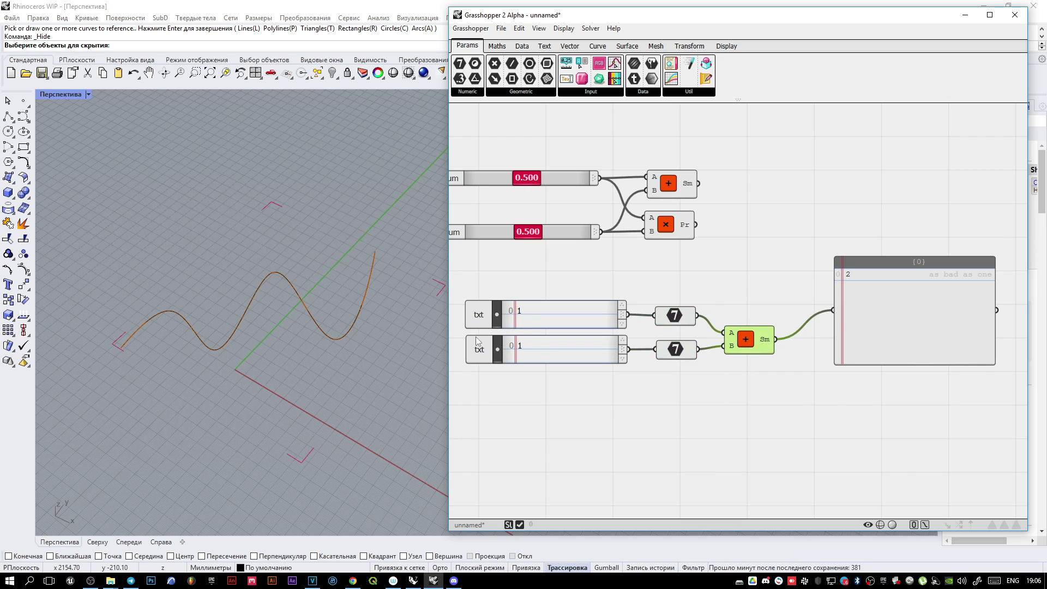
Step: In Rhino 7's Grasshopper 1, place an Addition component from Maths on empty canvas
left_click(418, 583)
scroll(758, 376, "down", 2)
right_click_drag(758, 376, 717, 332)
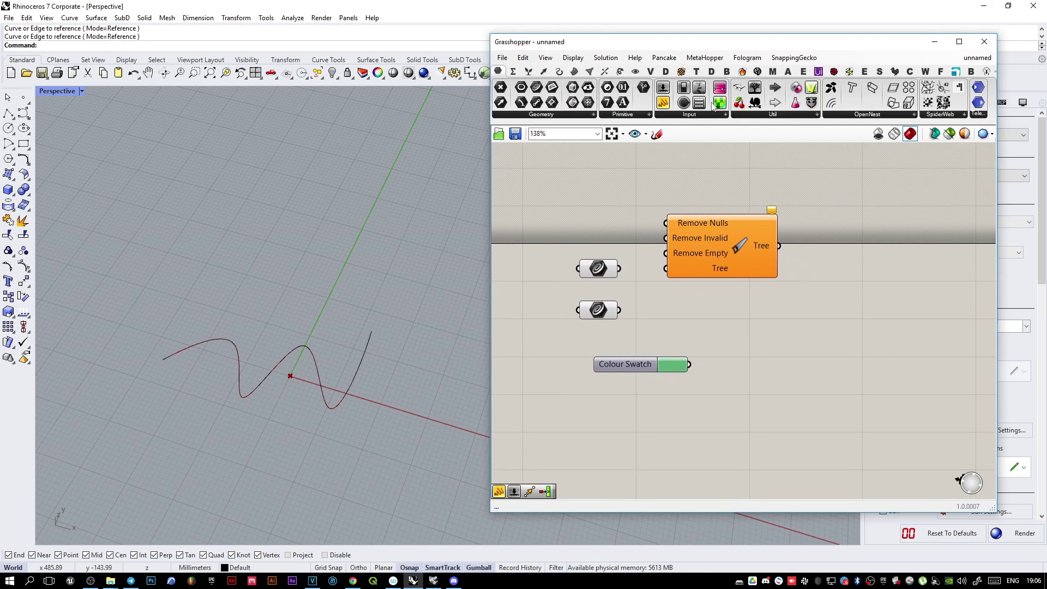
left_click(513, 71)
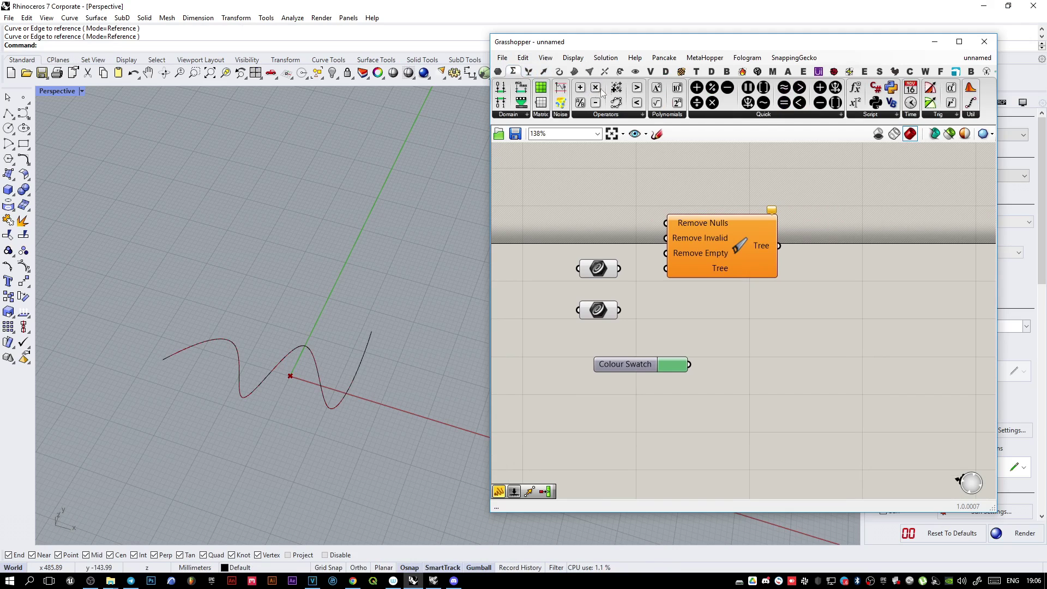
left_click(872, 403)
right_click_drag(873, 401, 678, 326)
left_click_drag(689, 323, 745, 330)
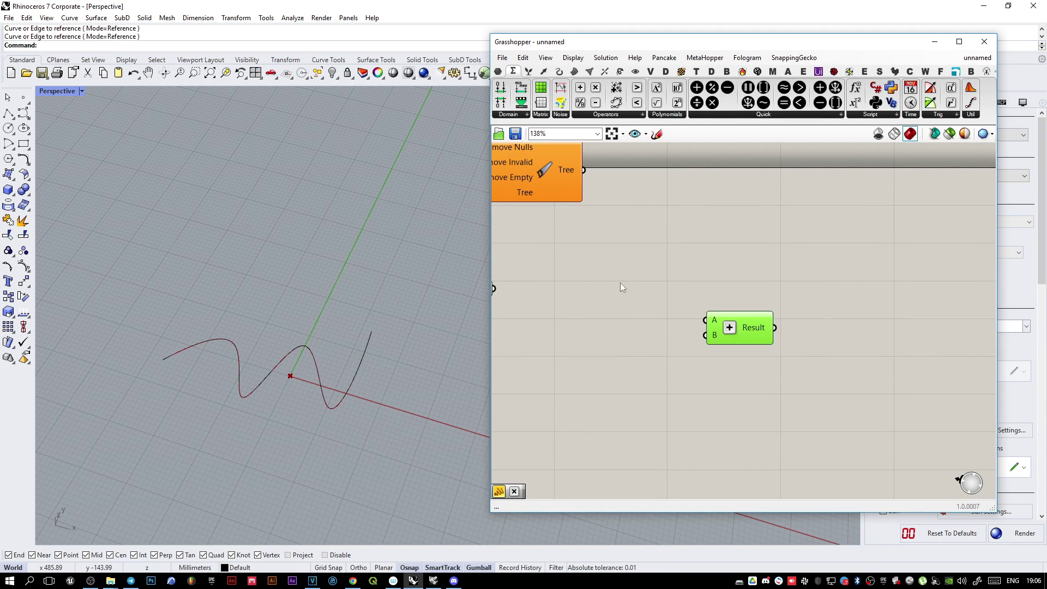
Step: Add two Panels holding 1 and wire them into the Addition's A and B inputs
double_click(612, 278)
type("Panel")
key("Return")
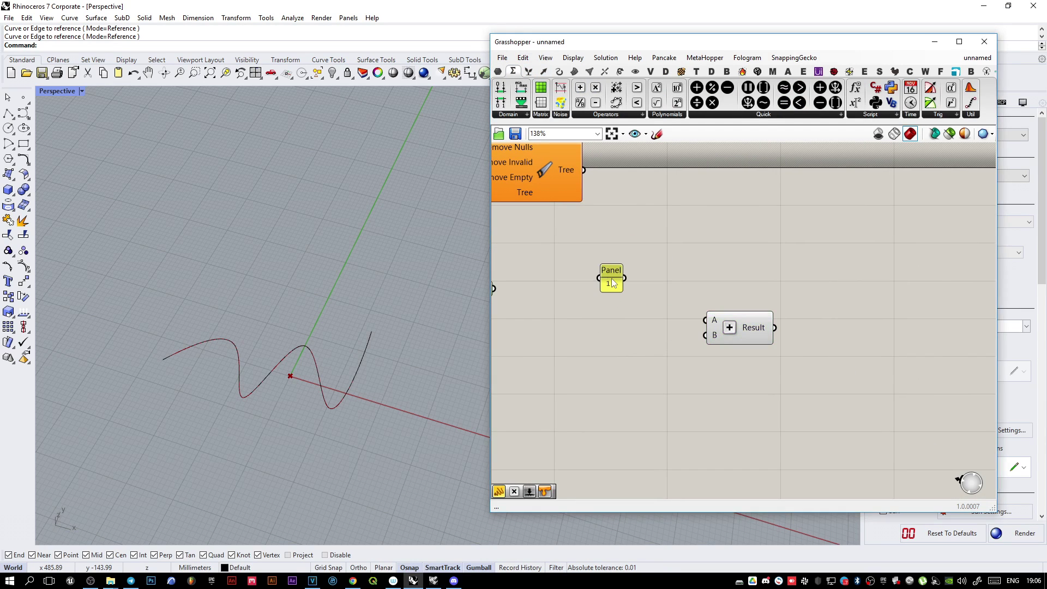
left_click(604, 274)
left_click_drag(605, 274, 604, 310, "alt")
left_click_drag(707, 324, 617, 273)
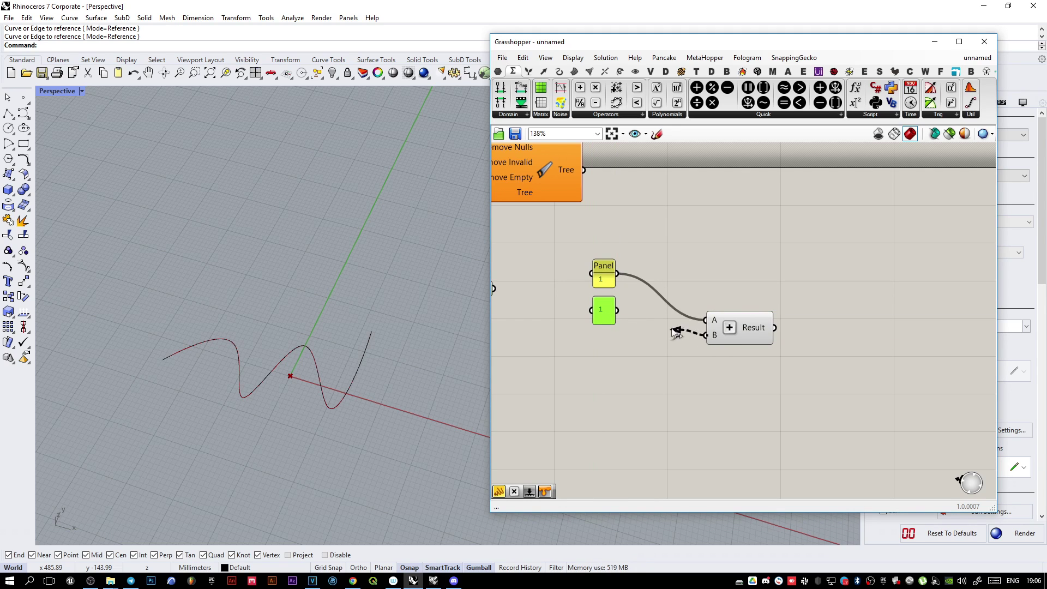
left_click_drag(676, 333, 617, 310)
left_click_drag(742, 330, 692, 306)
Step: Add a result Panel showing the sum 2, then return to Grasshopper 2
double_click(787, 281)
type("//")
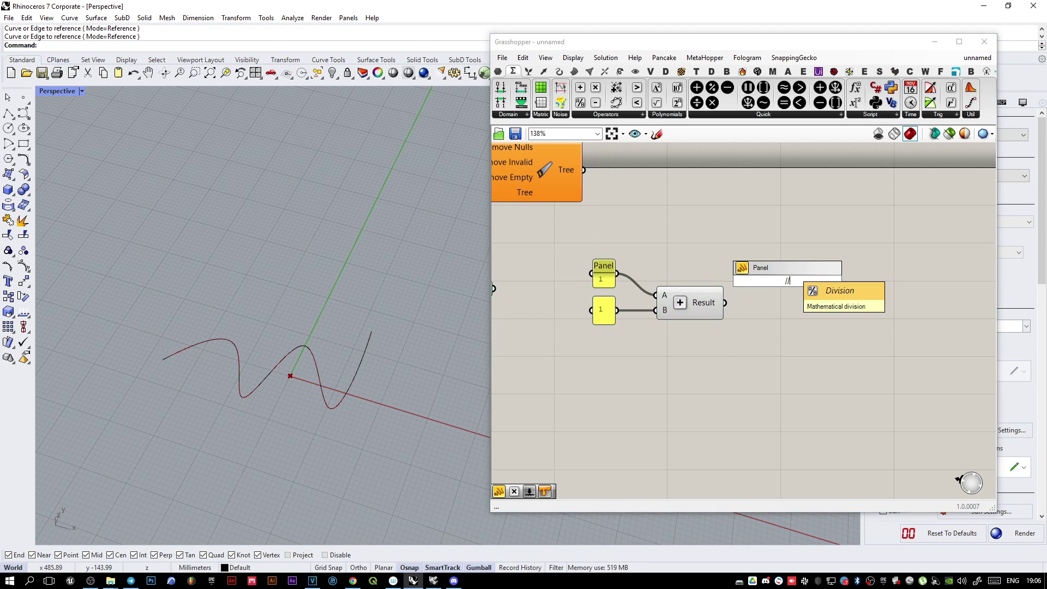
key("Return")
left_click_drag(727, 305, 818, 322)
left_click(673, 351)
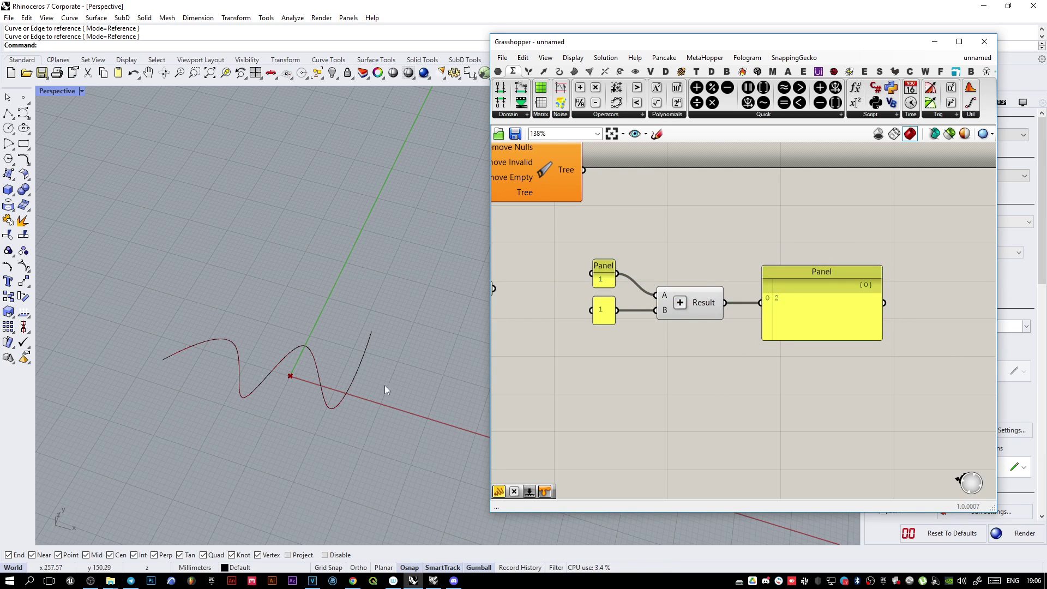
left_click(434, 581)
Step: Copy the Multiplication, feed it from both txt inputs, and wire its output to the result panel
right_click_drag(785, 408, 771, 408)
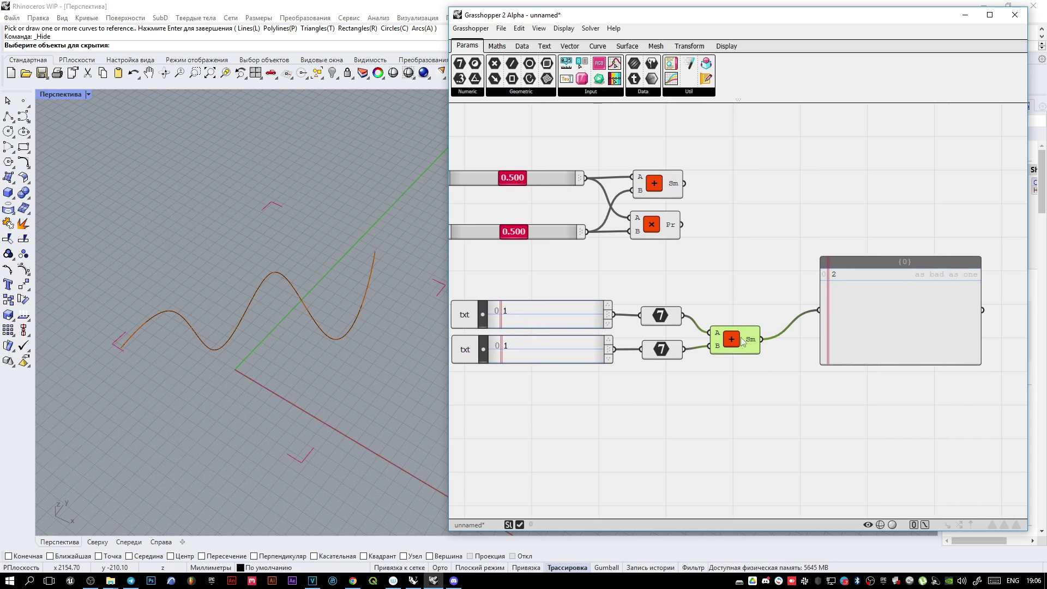
left_click_drag(870, 322, 866, 353)
left_click(804, 253)
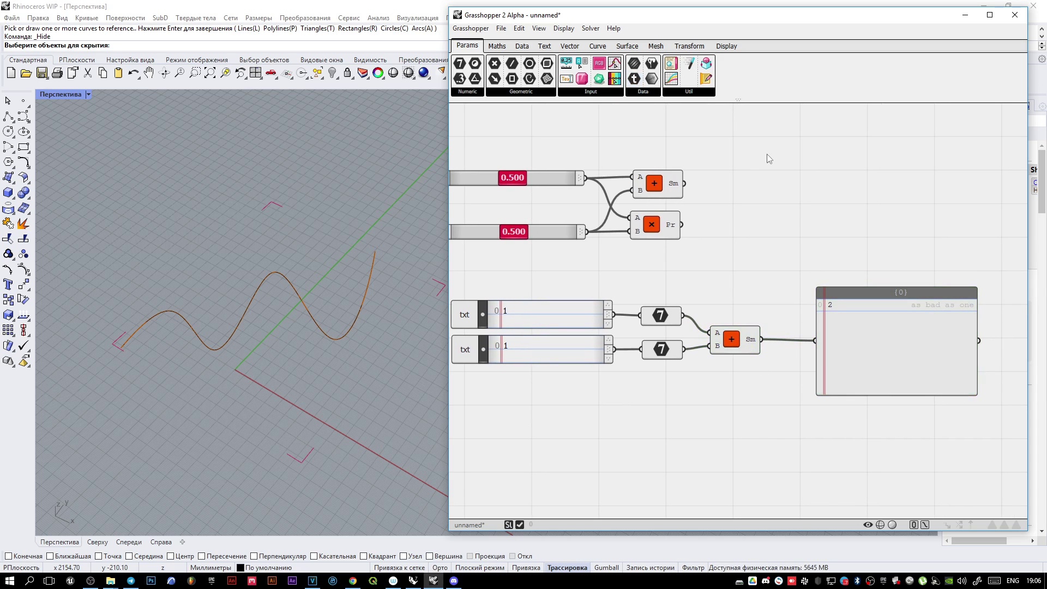
right_click_drag(615, 217, 679, 221)
left_click(716, 239)
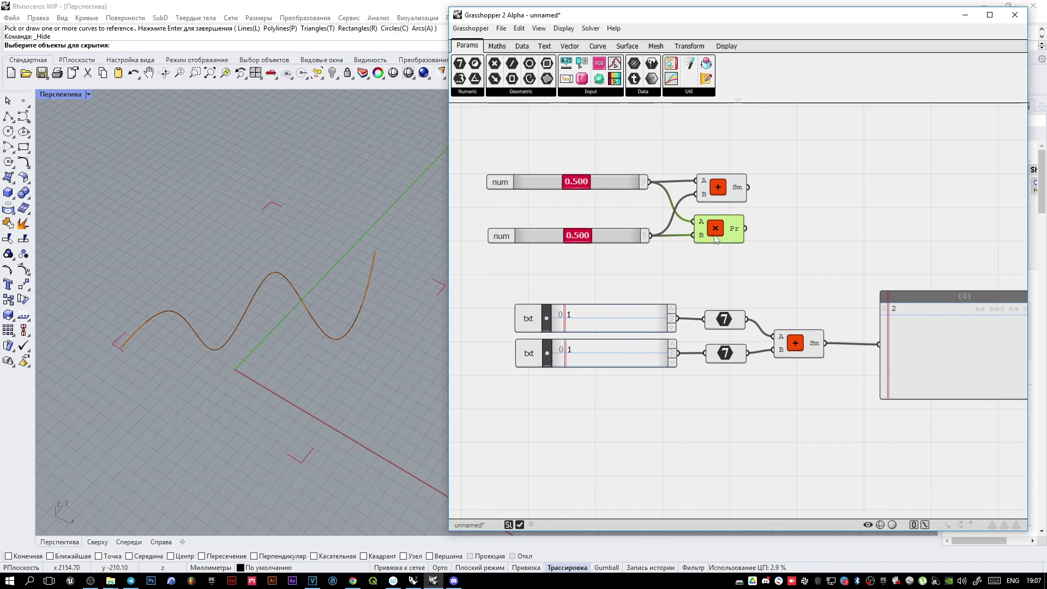
left_click_drag(716, 235, 726, 295, "alt")
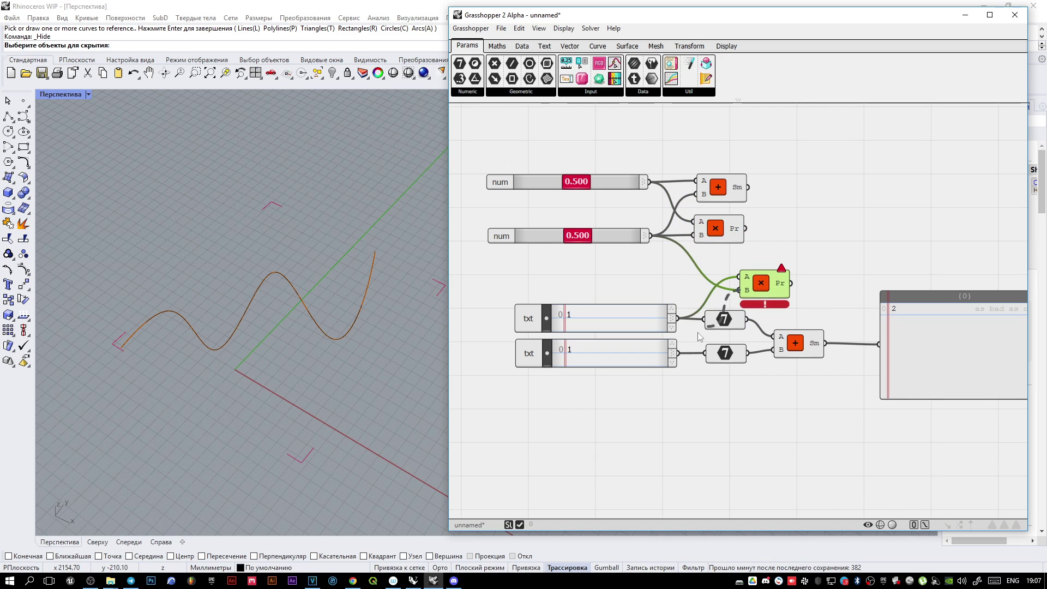
left_click_drag(700, 336, 678, 353)
left_click_drag(791, 283, 879, 344)
Step: Check the Multiplication's unhandled error message, then move three components down and right
right_click_drag(851, 330, 794, 312)
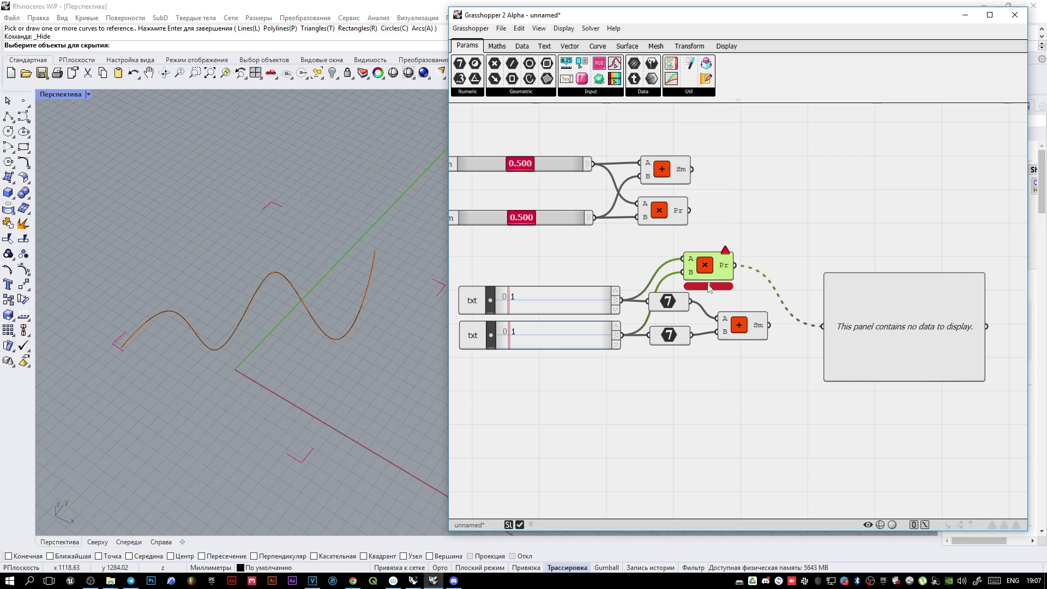
right_click(708, 268)
left_click(722, 255)
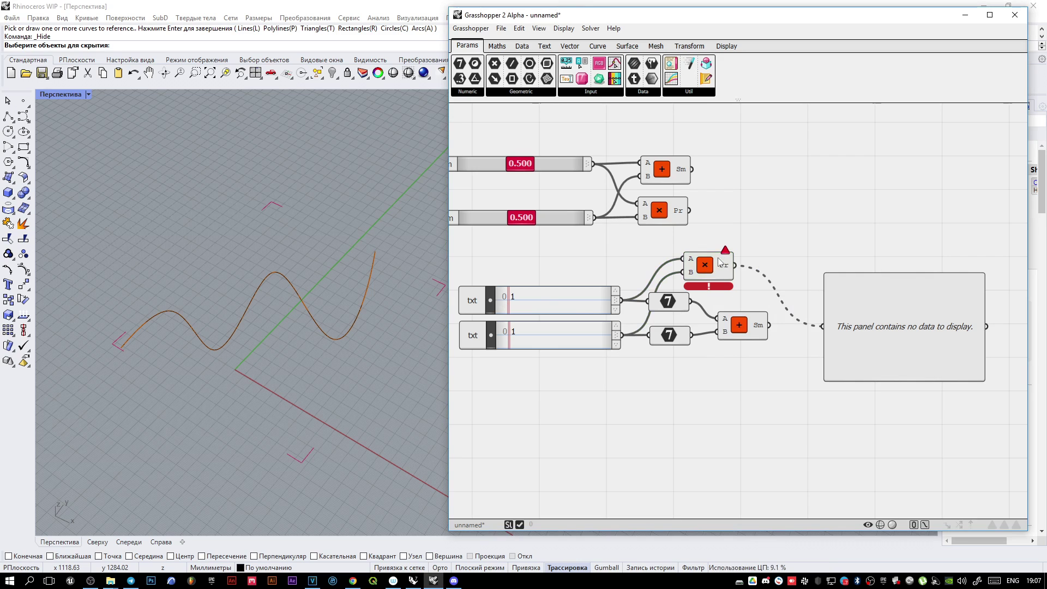
left_click(726, 252)
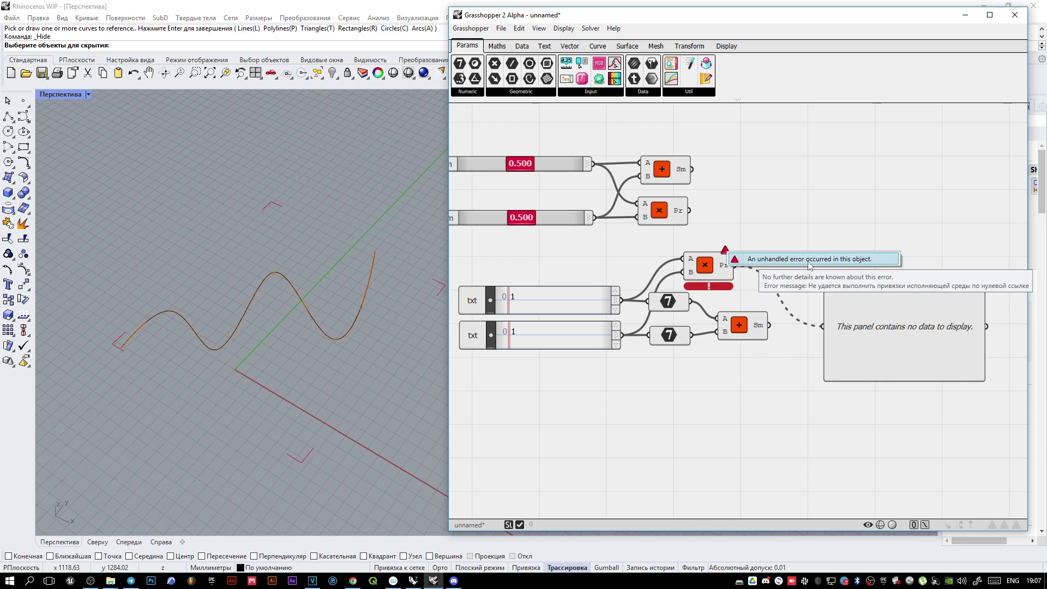
right_click_drag(701, 280, 724, 271)
left_click_drag(807, 362, 687, 291)
left_click_drag(693, 290, 705, 303)
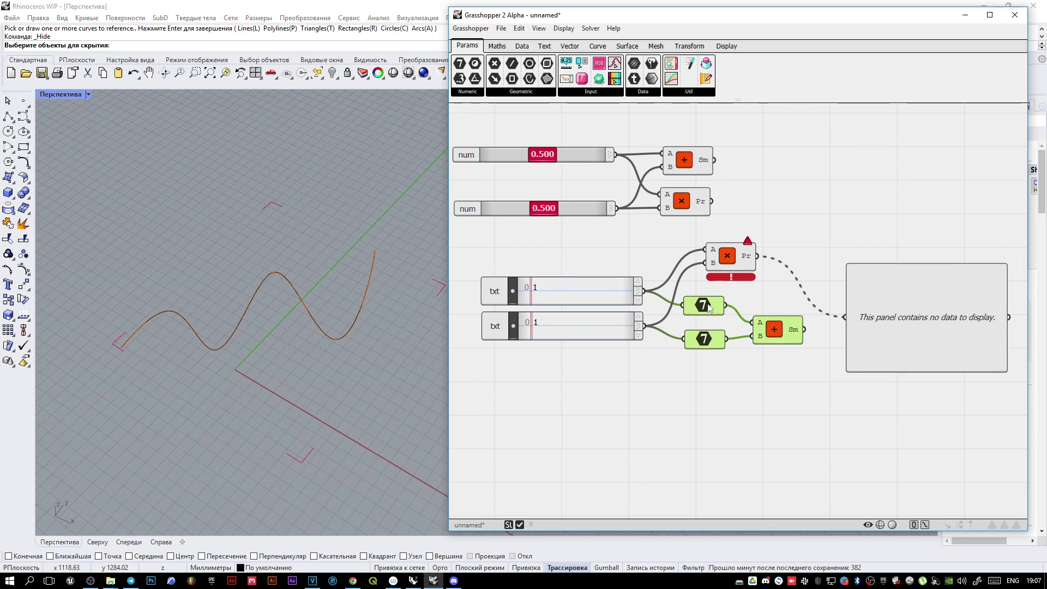
left_click(841, 226)
left_click_drag(900, 336, 901, 327)
left_click(861, 161)
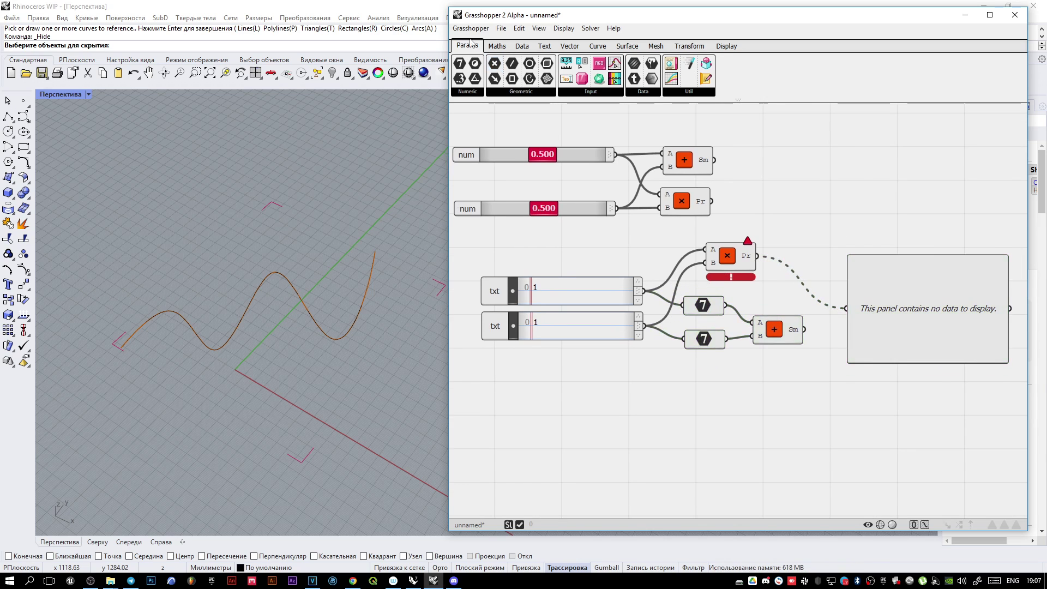
left_click(497, 46)
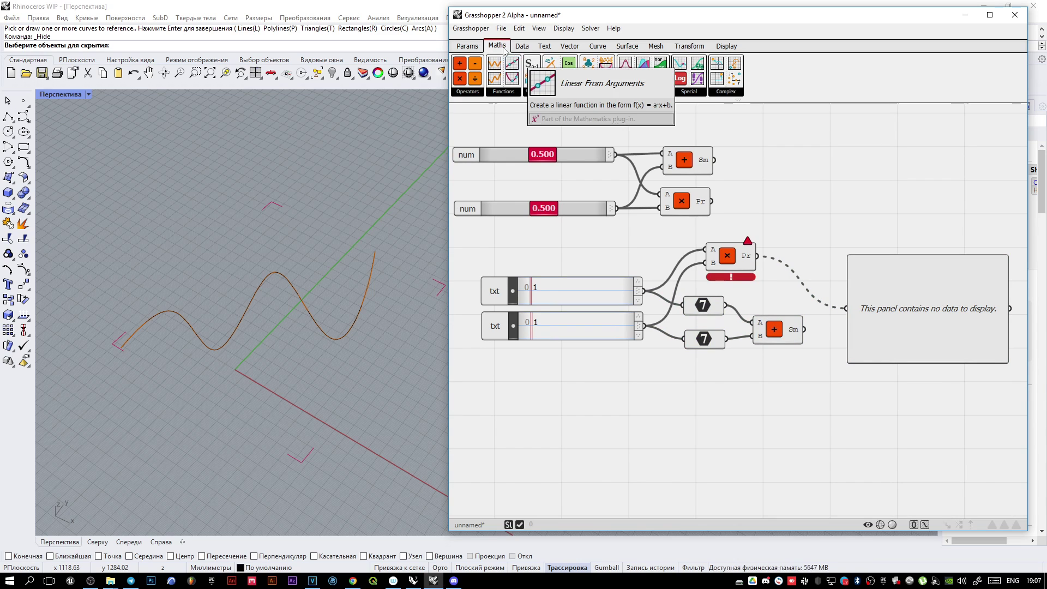
left_click(731, 92)
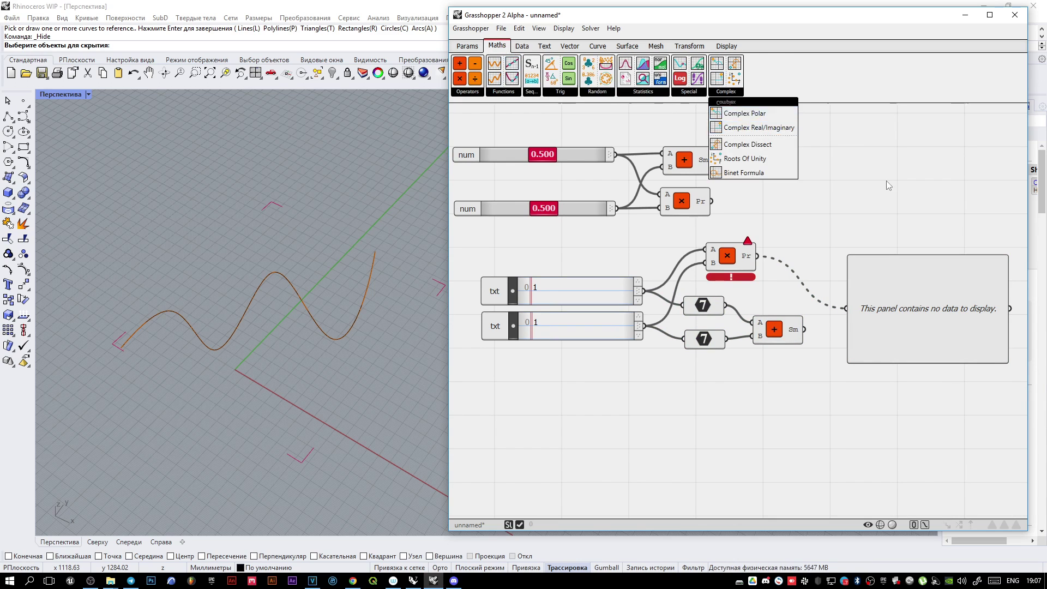
right_click_drag(886, 181, 832, 191)
right_click_drag(738, 175, 853, 205)
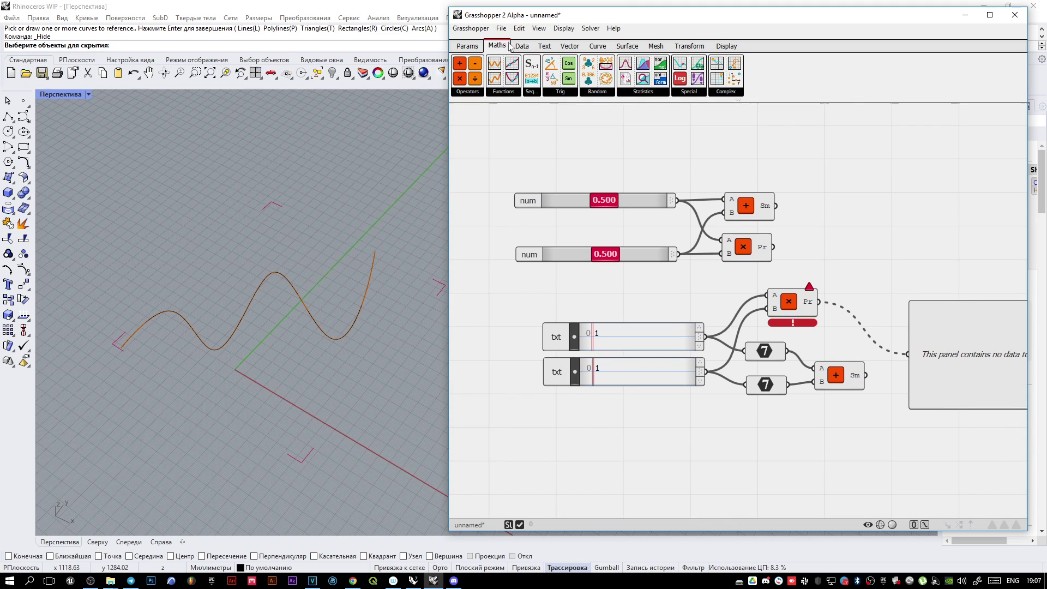
left_click(522, 46)
left_click(546, 47)
left_click(571, 48)
left_click(598, 48)
left_click(627, 47)
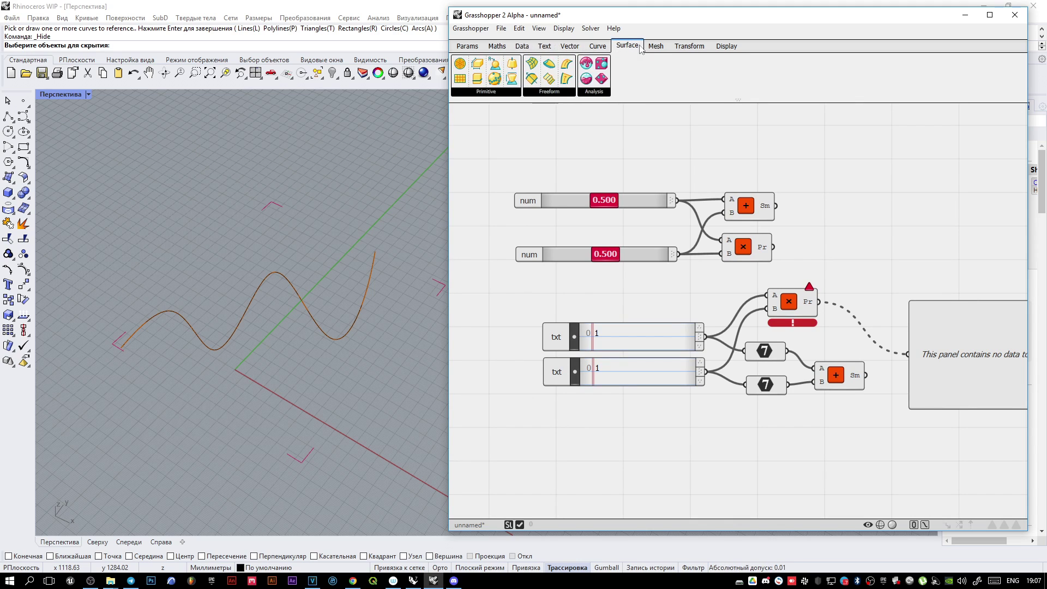
left_click(656, 46)
left_click(690, 46)
left_click(726, 46)
left_click(496, 46)
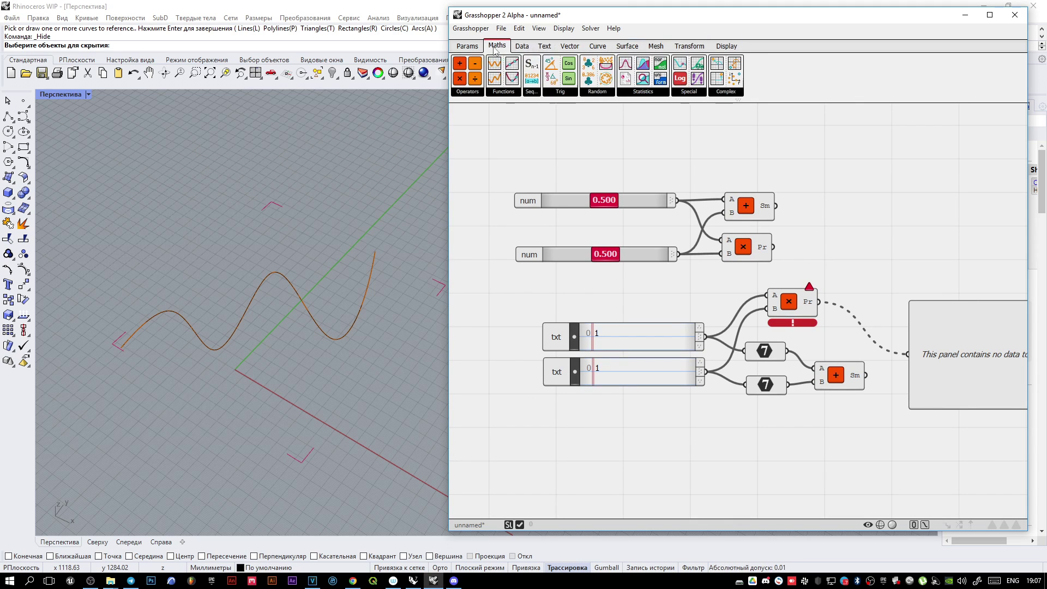
right_click_drag(838, 289, 685, 272)
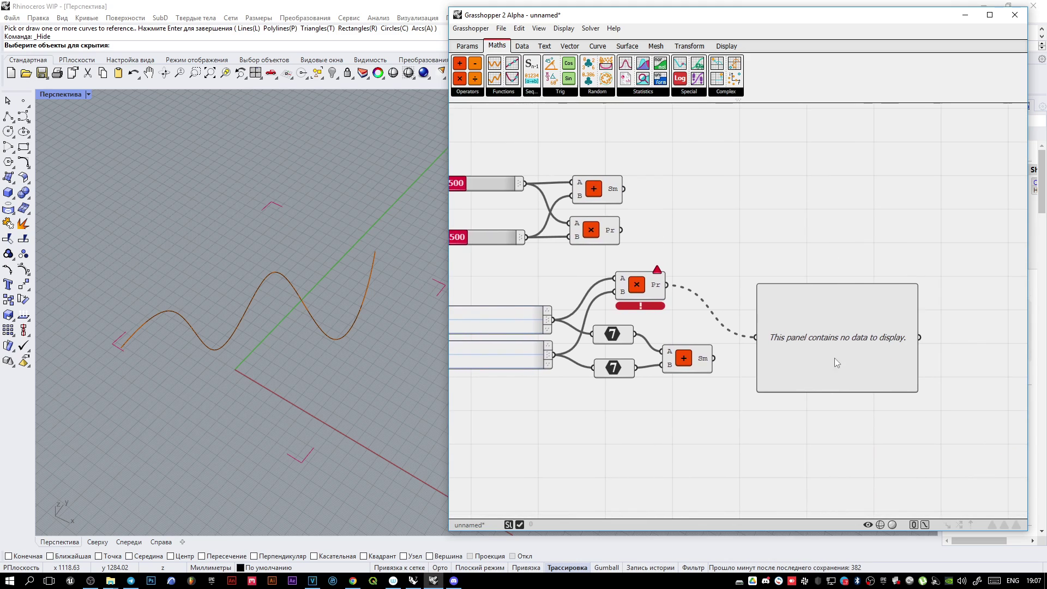
left_click_drag(837, 363, 827, 307)
left_click(696, 244)
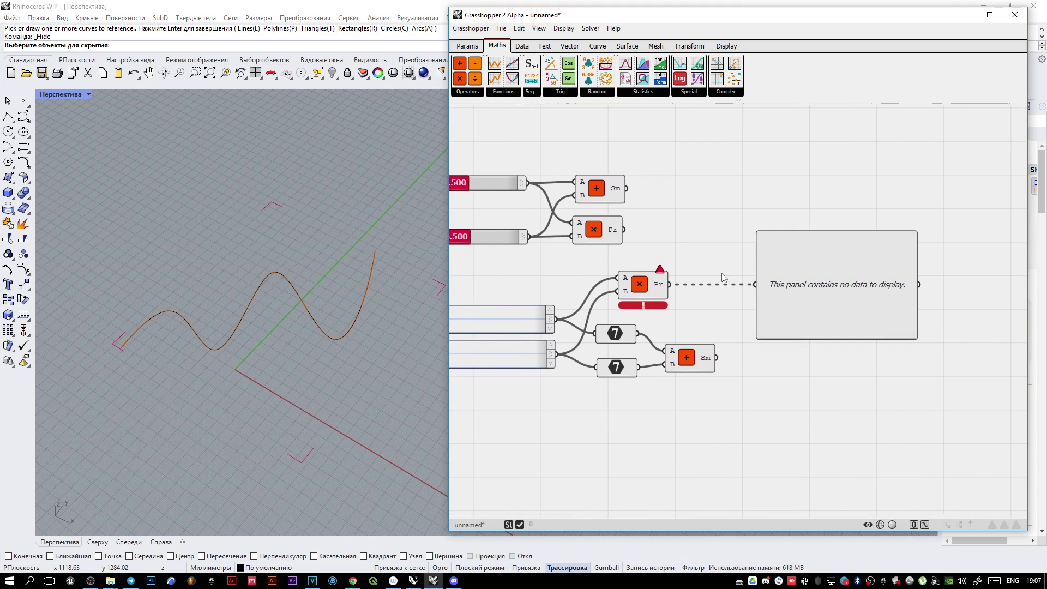
right_click_drag(722, 273, 746, 269)
left_click_drag(667, 284, 669, 295)
left_click_drag(843, 305, 940, 258)
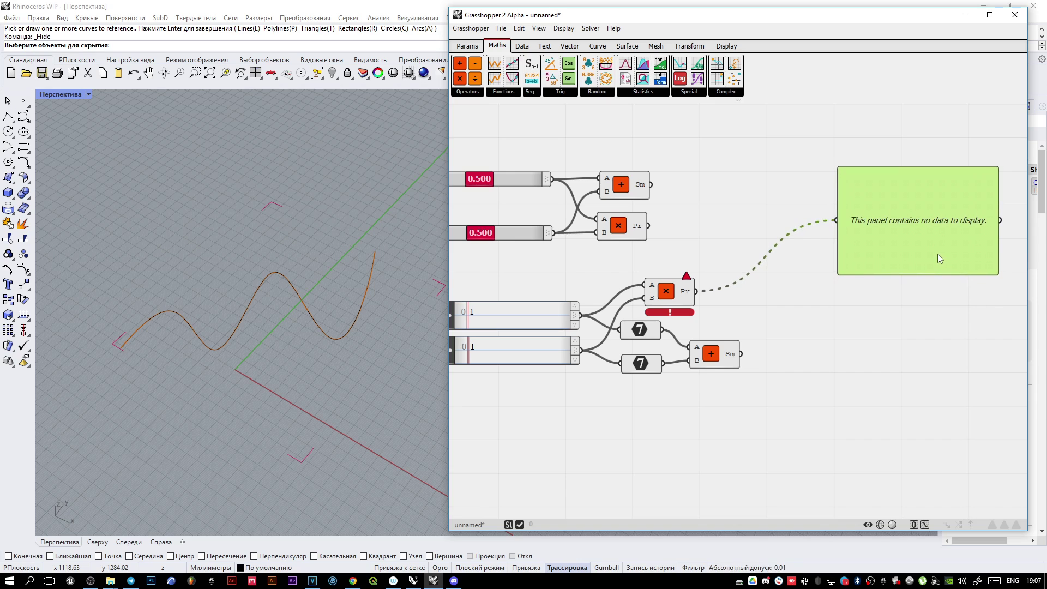
left_click(712, 114)
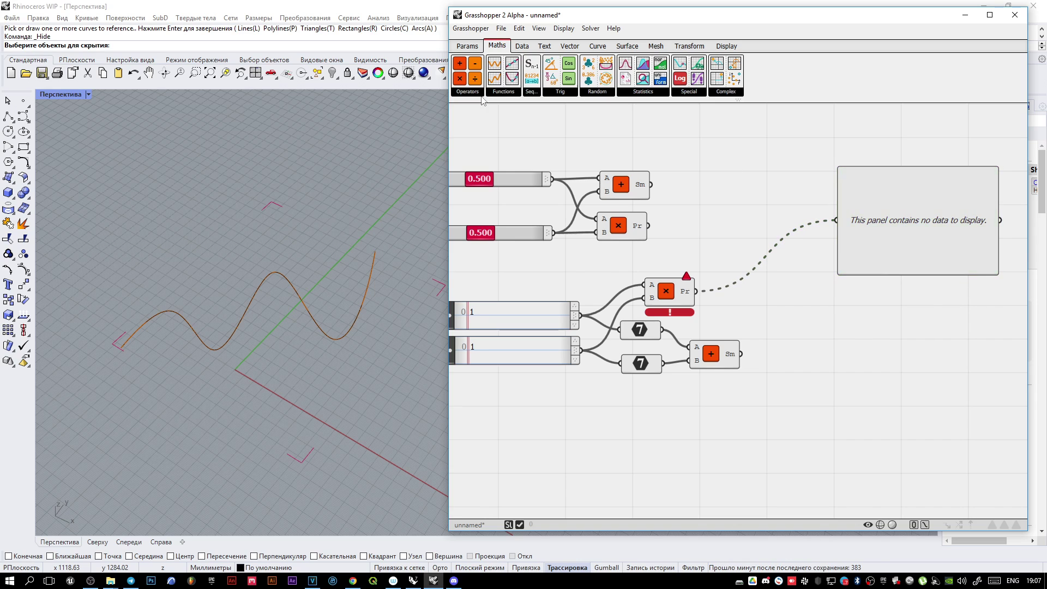
left_click(512, 93)
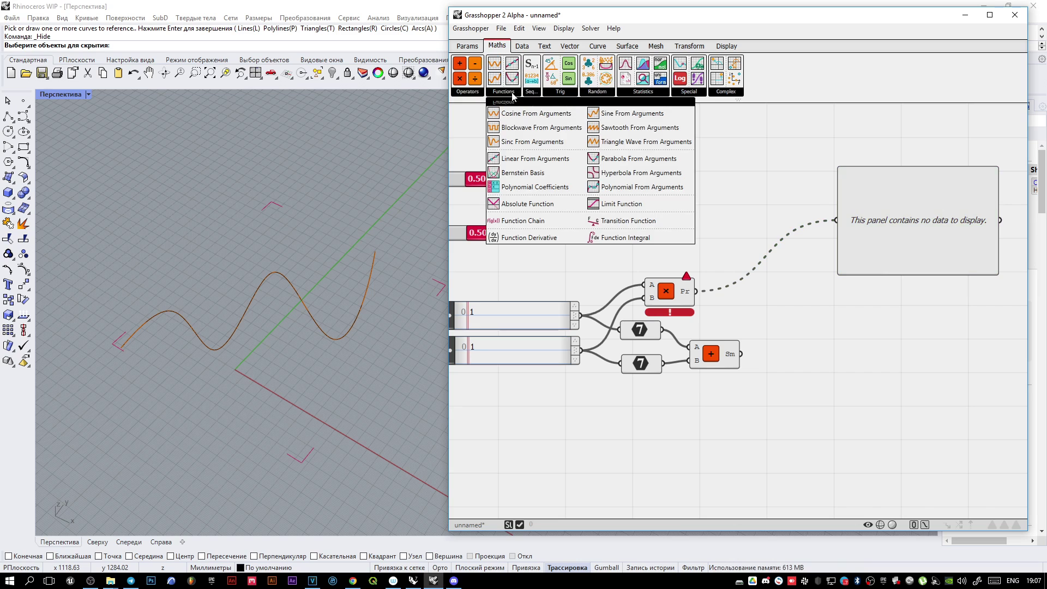
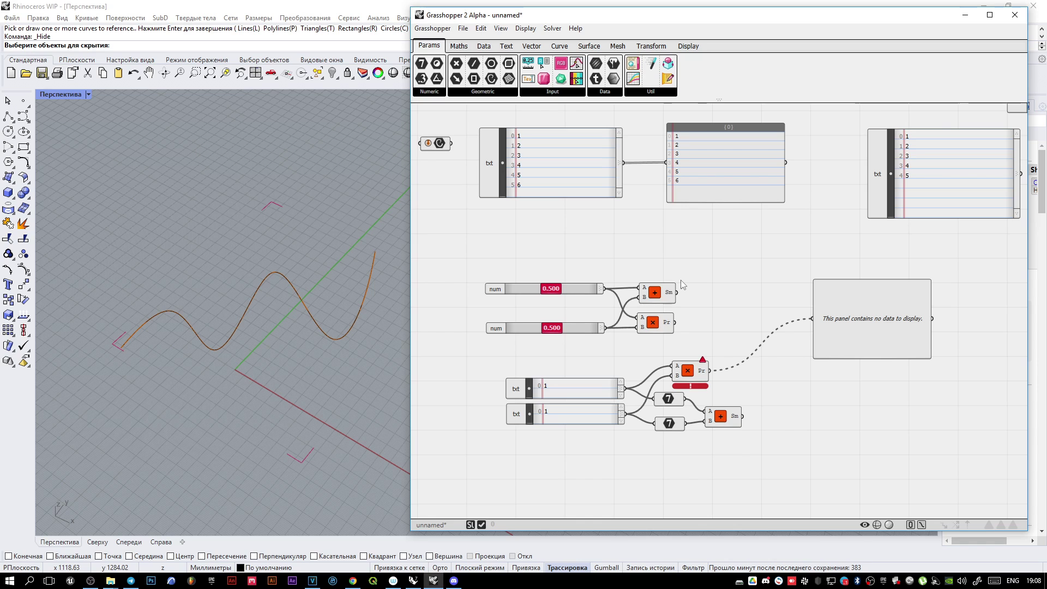
Step: Recenter the view on the networks and select the integer-fed Addition component
right_click_drag(580, 243, 624, 243)
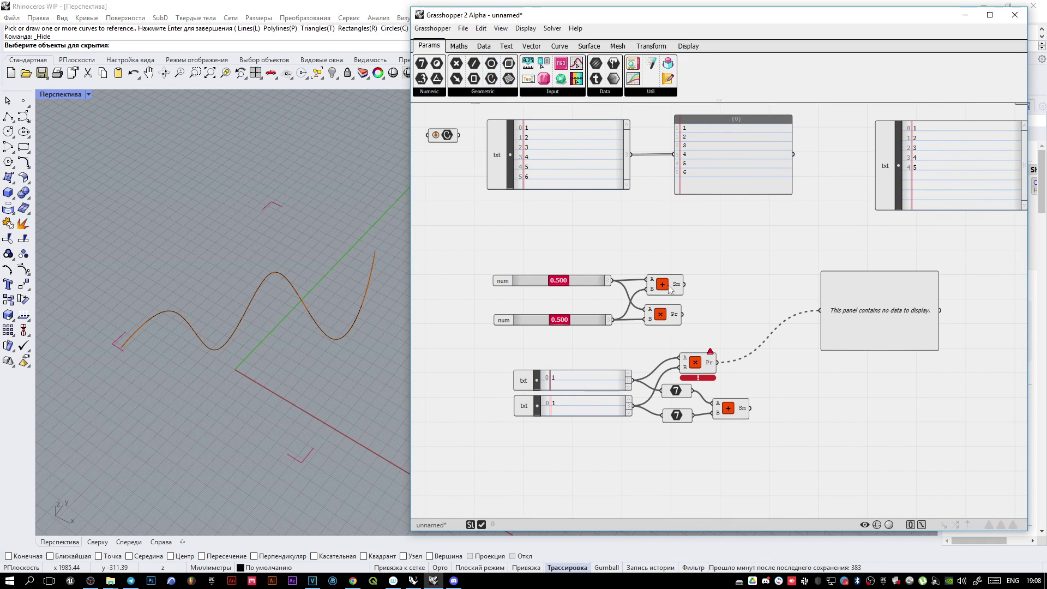
right_click_drag(670, 289, 658, 281)
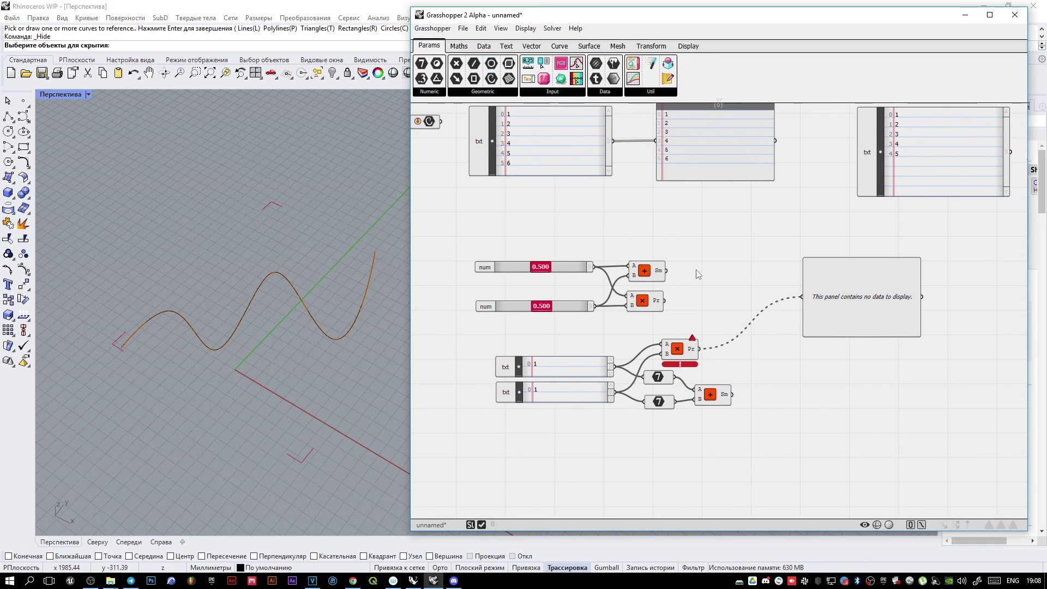
mouse_move(415, 581)
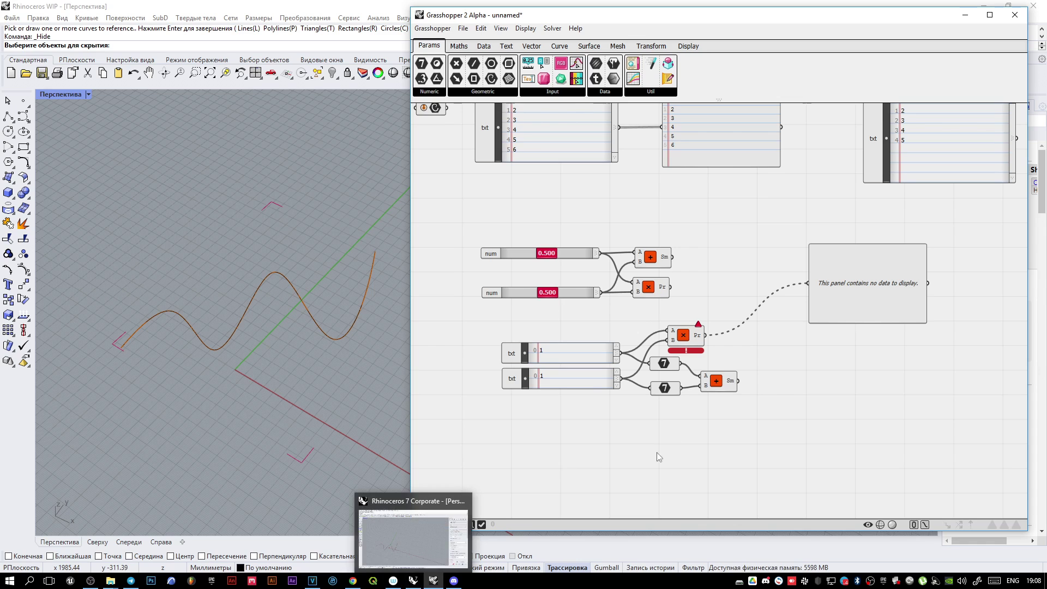
left_click(648, 269)
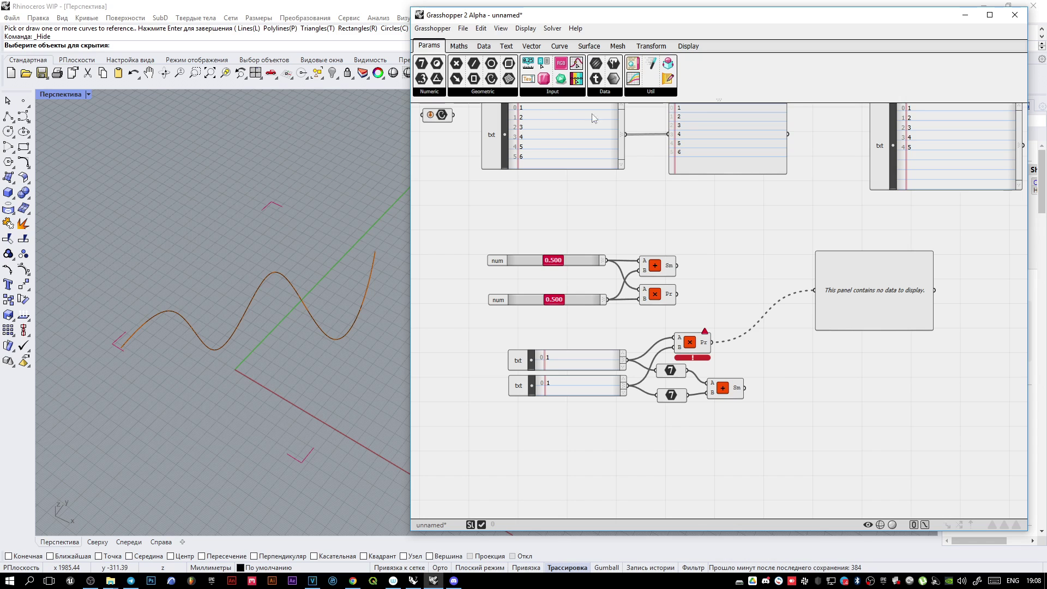
Step: Browse the Vector and Curve tabs' polygon list, then close the Rhino 7 window
left_click(532, 46)
left_click(561, 46)
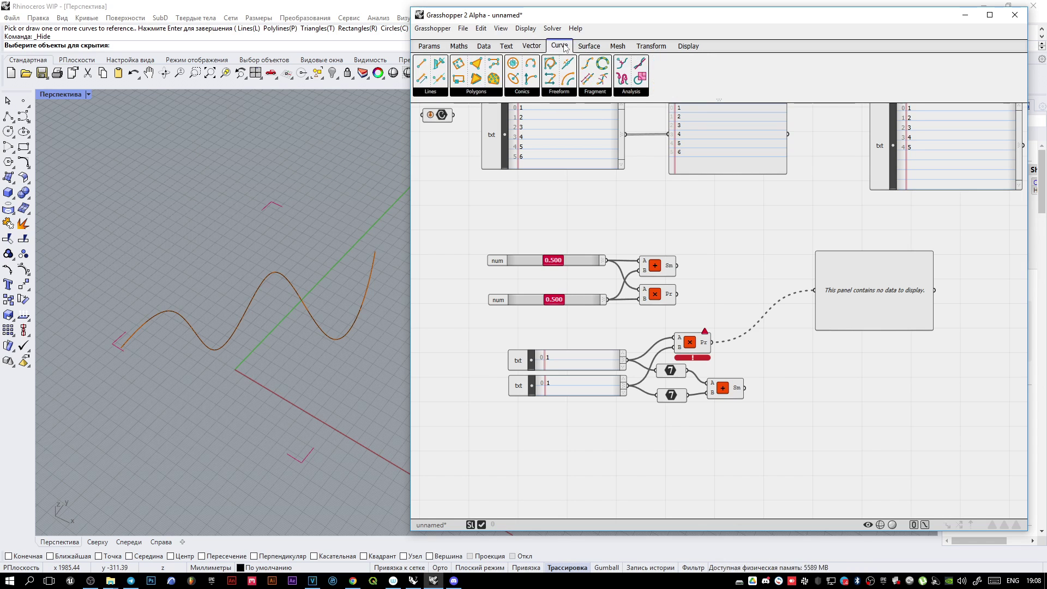
left_click(475, 92)
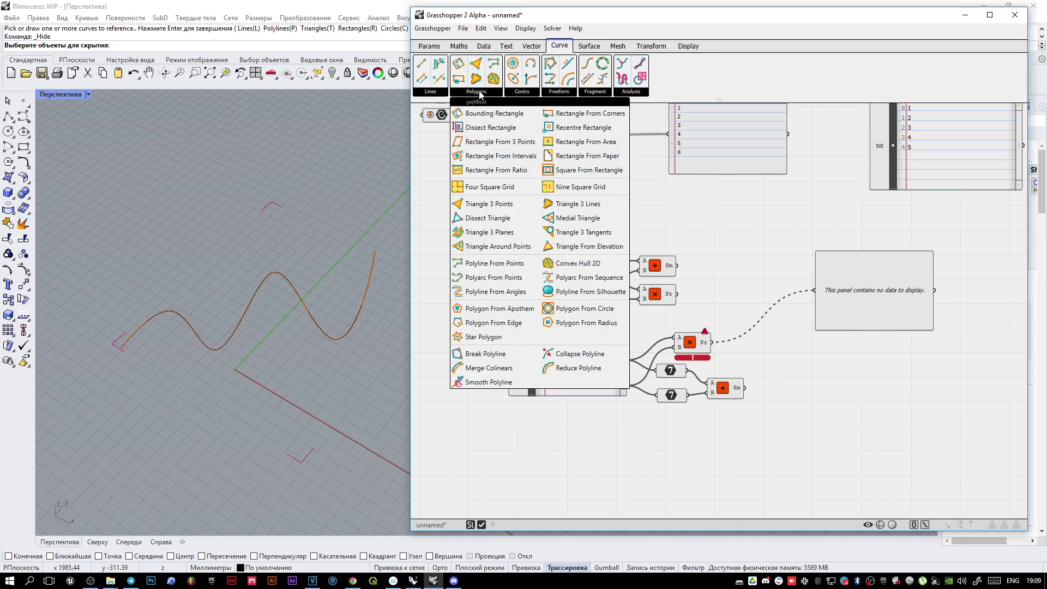
mouse_move(558, 93)
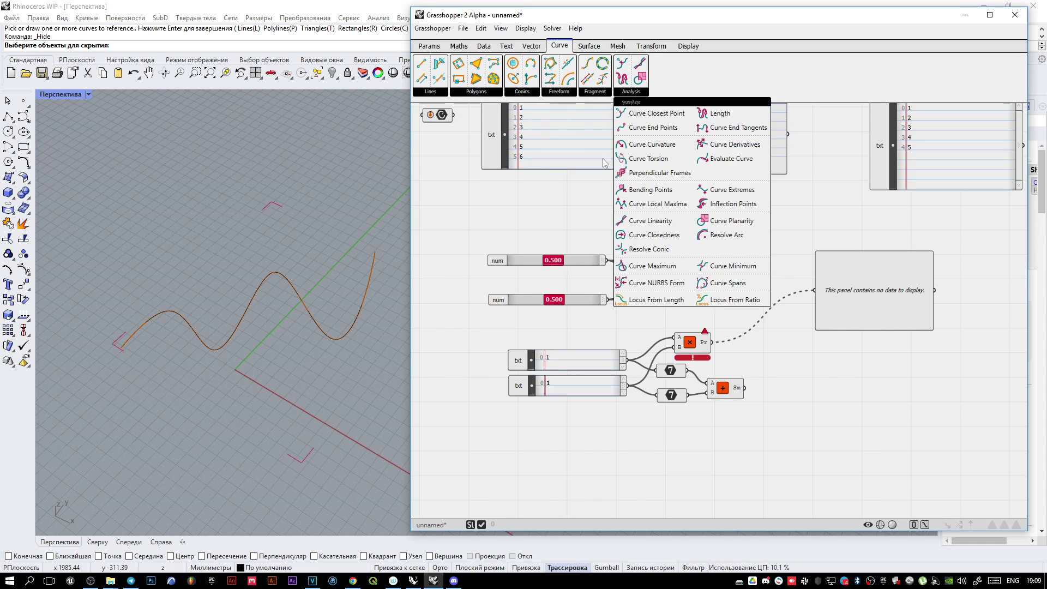
left_click(416, 584)
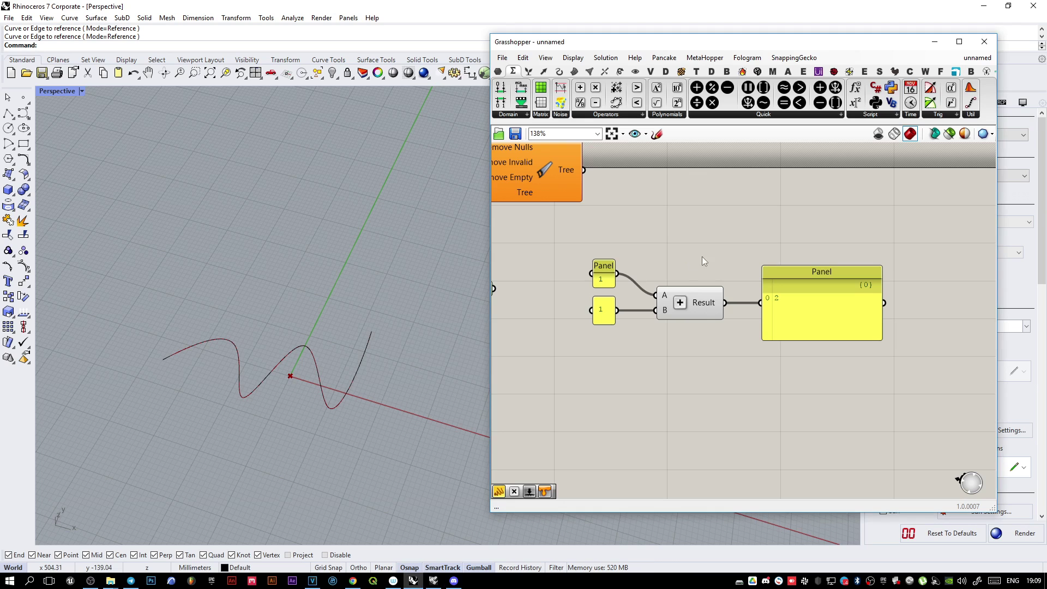
left_click(1029, 6)
Step: Return to the Params tab and pan and zoom to survey the whole definition
left_click(429, 47)
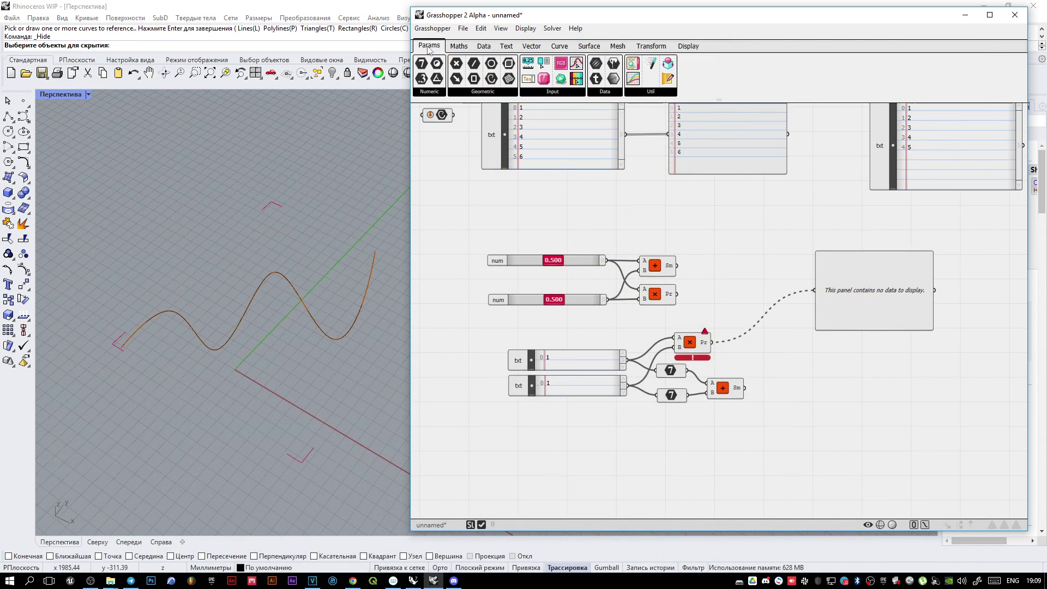
right_click_drag(542, 201, 532, 258)
scroll(531, 261, "down", 1)
right_click_drag(605, 286, 653, 404)
scroll(654, 362, "down", 1)
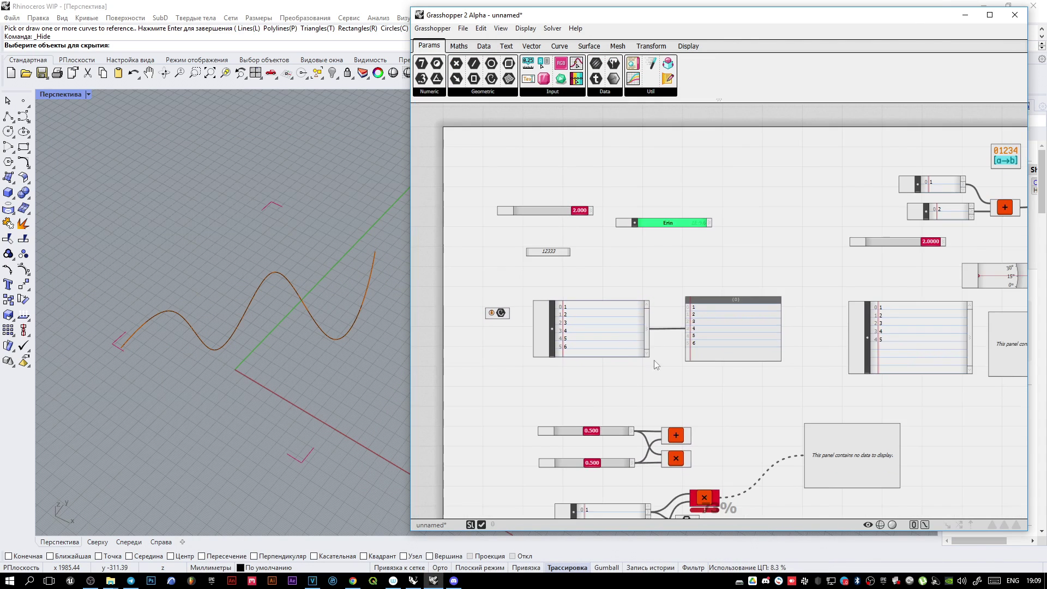
right_click_drag(656, 362, 599, 318)
scroll(601, 318, "down", 1)
right_click_drag(711, 347, 660, 335)
scroll(648, 326, "down", 1)
scroll(618, 425, "up", 1)
mouse_move(604, 438)
scroll(605, 439, "up", 2)
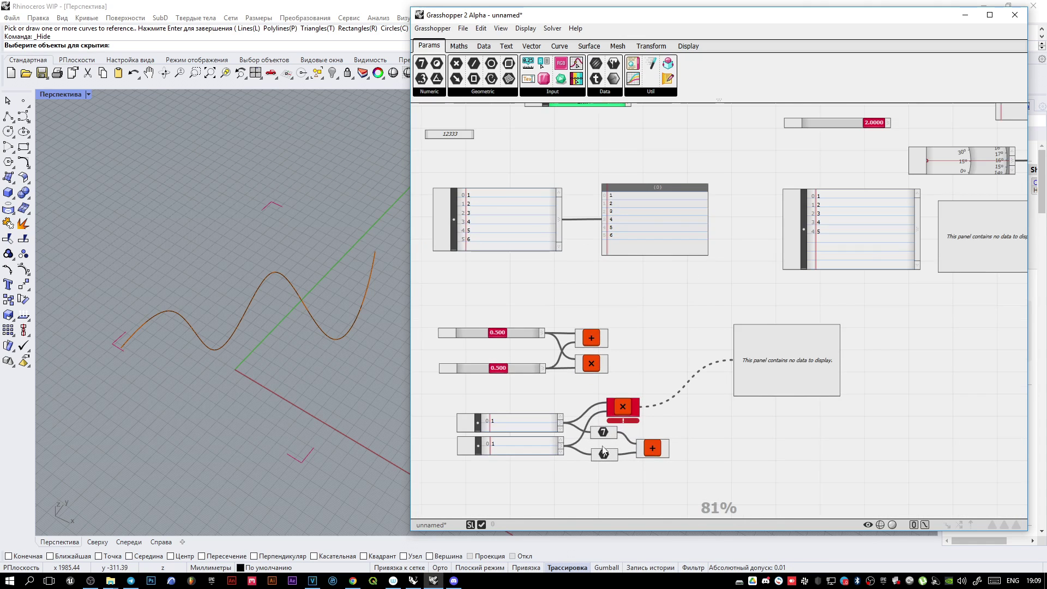
Step: Select an Integer param and nudge the Addition component slightly up-left beside it
left_click(603, 435)
left_click_drag(652, 448, 649, 444)
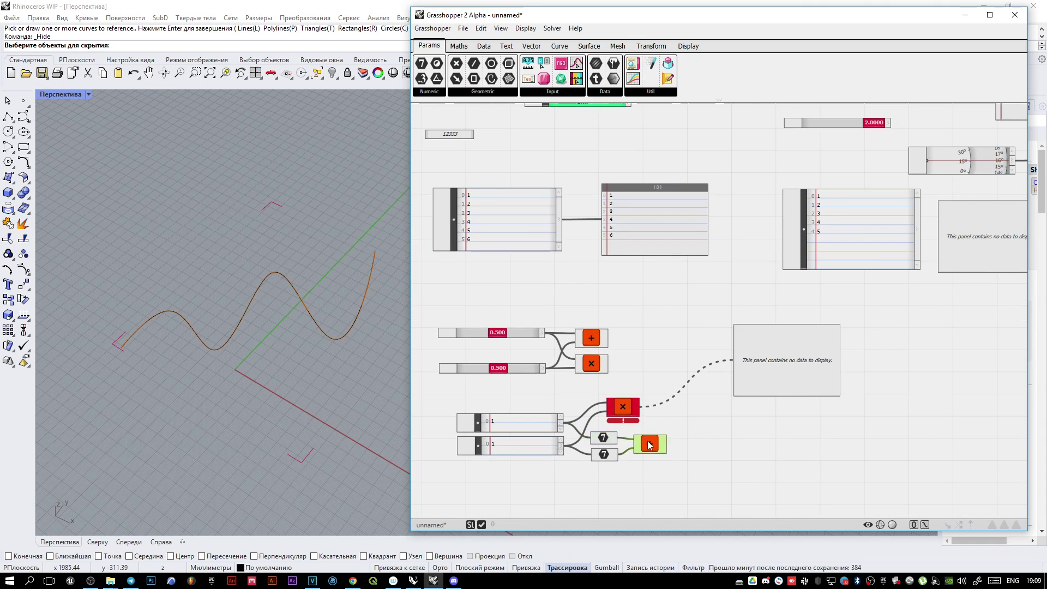
scroll(670, 439, "down", 1)
scroll(665, 314, "up", 4)
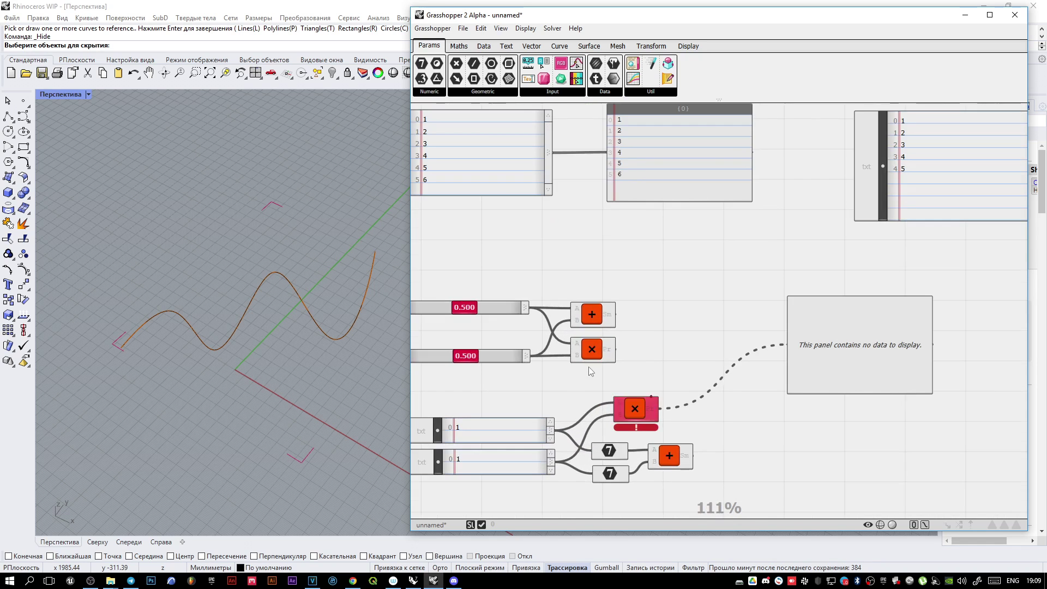
scroll(665, 315, "down", 1)
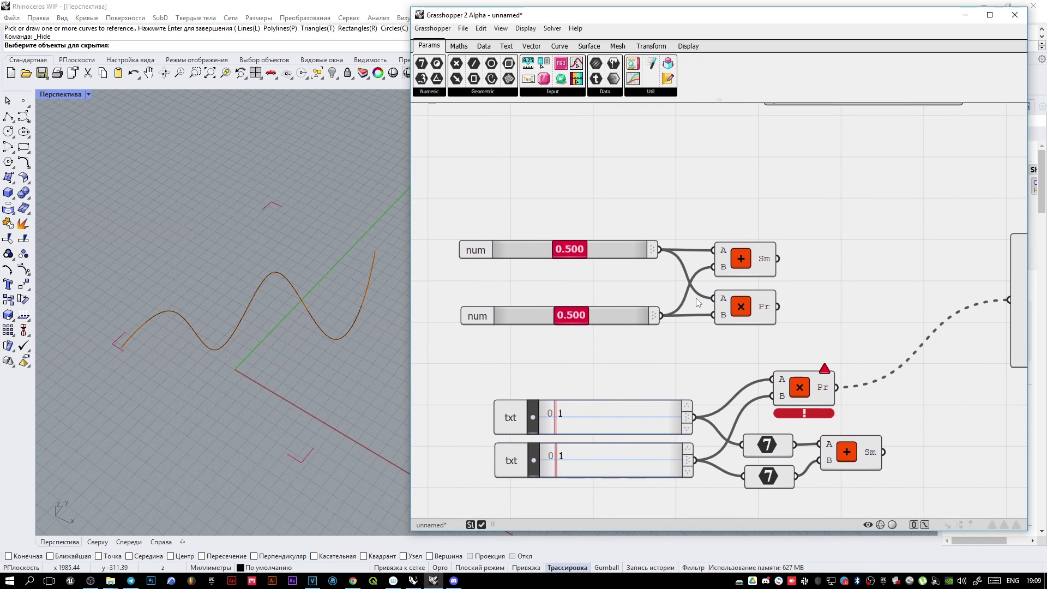